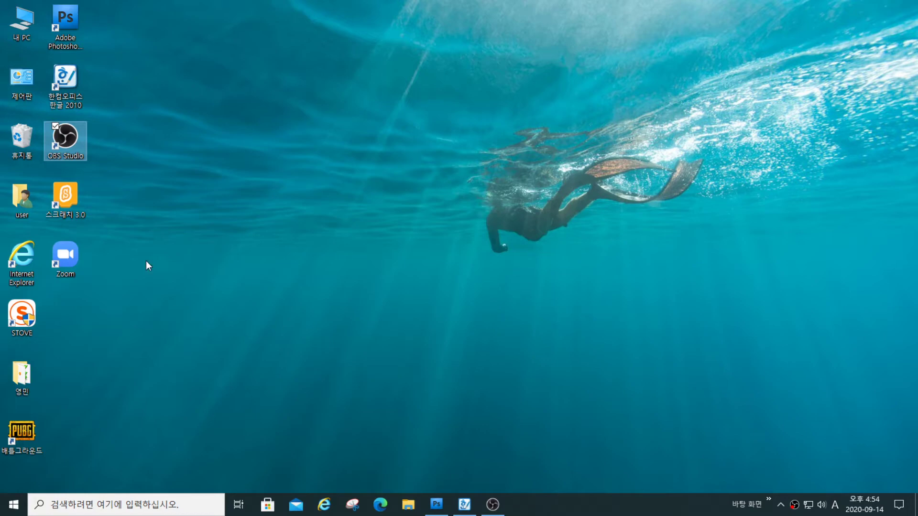
Bring up Photoshop alongside the 포토샵 단축키.hwp shortcut list and show the list from its beginning
{"action": "left_click", "coordinate": [436, 504]}
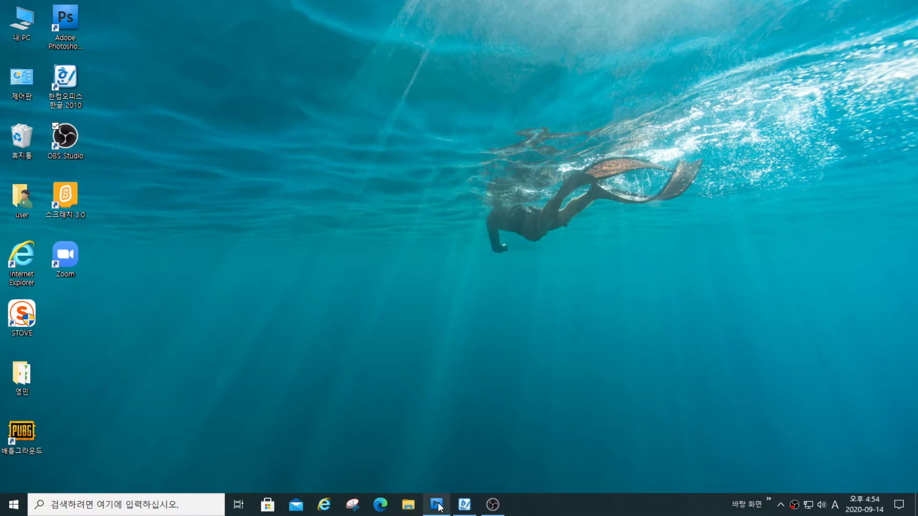
{"action": "left_click", "coordinate": [493, 507]}
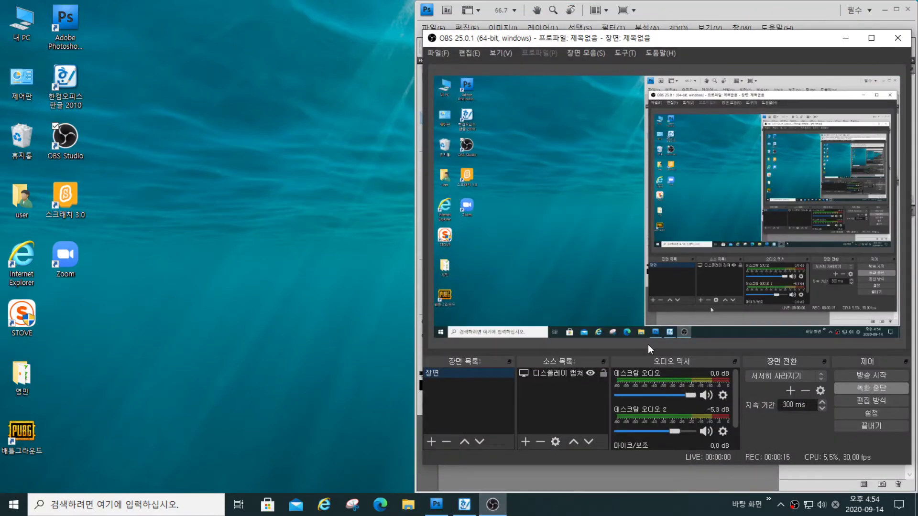
{"action": "left_click", "coordinate": [436, 504]}
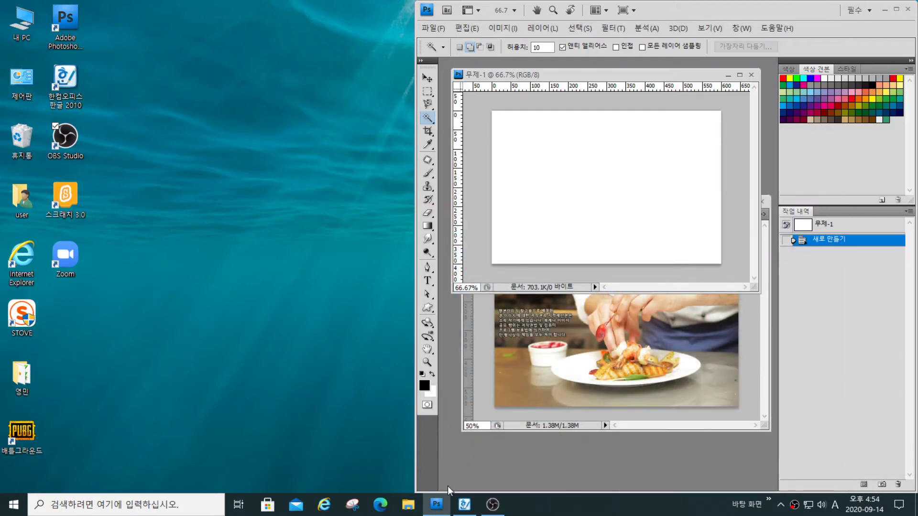
{"action": "left_click", "coordinate": [464, 504]}
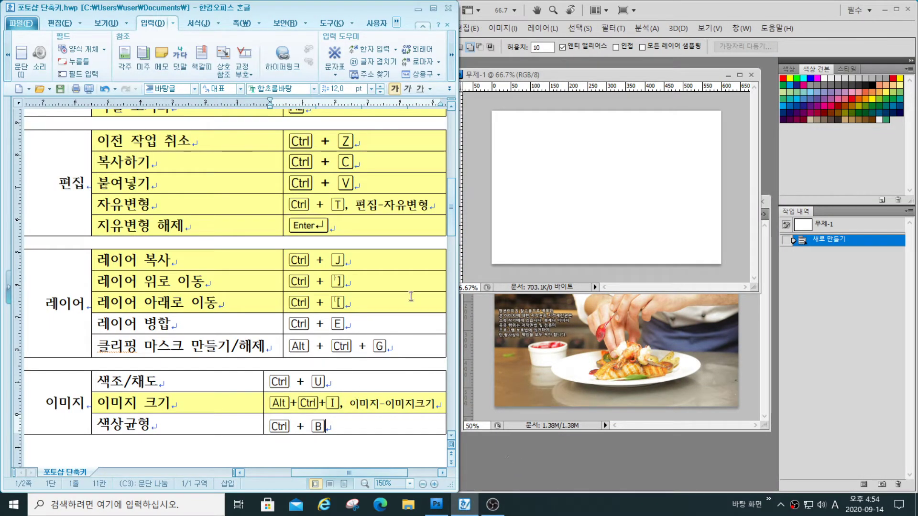
{"action": "left_click_drag", "start_coordinate": [453, 212], "coordinate": [452, 166]}
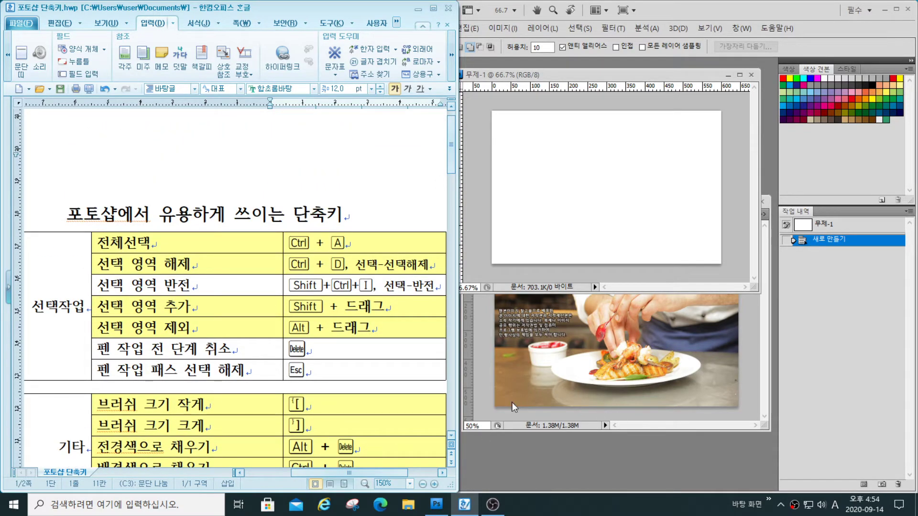
Select the entire 2급-9.jpg photo and move a copy of it into the blank 무제-1 document
{"action": "left_click", "coordinate": [616, 351]}
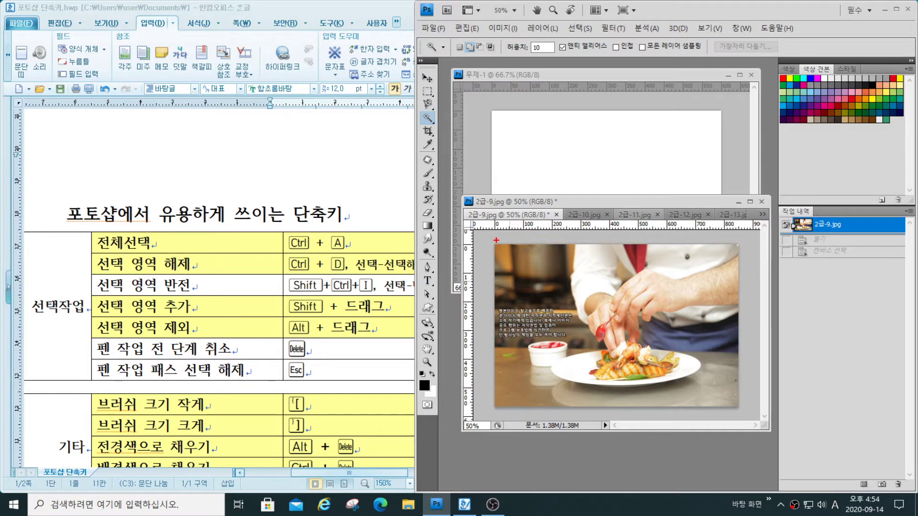
{"action": "key", "text": "ctrl+a"}
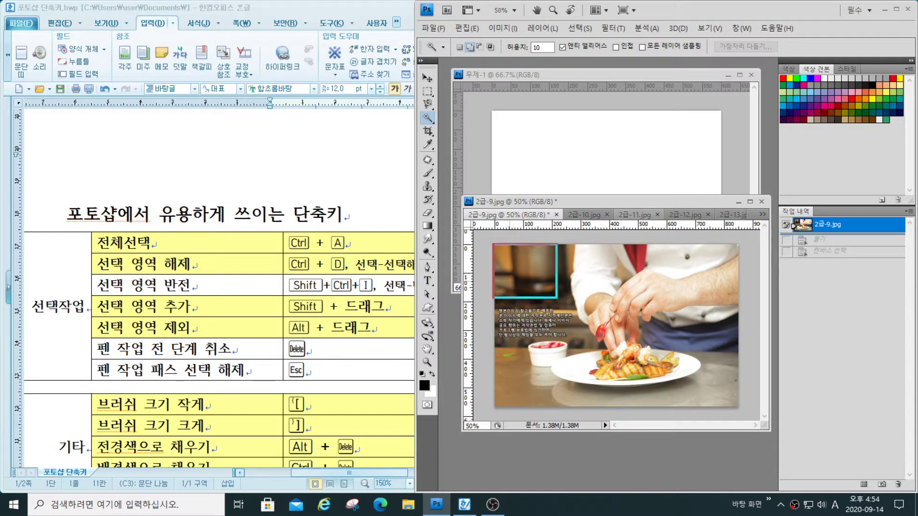
{"action": "left_click_drag", "start_coordinate": [737, 407], "coordinate": [737, 409]}
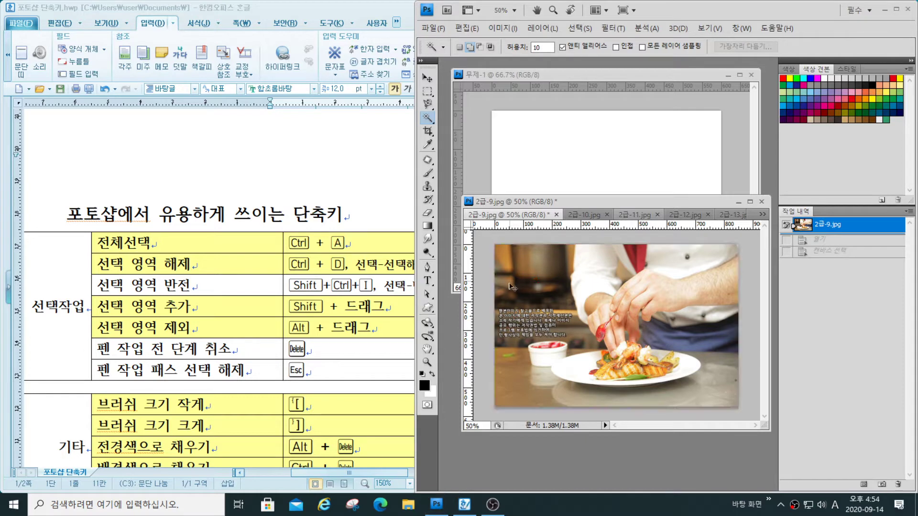
{"action": "key", "text": "Escape"}
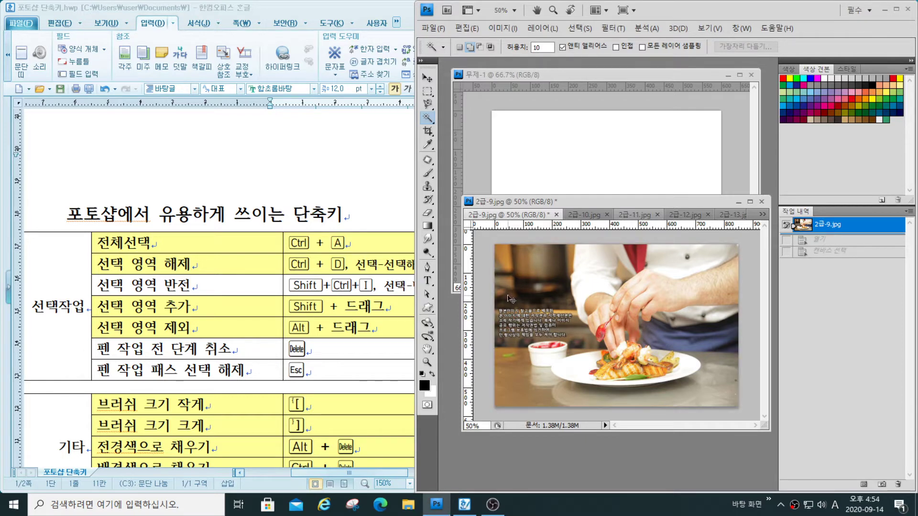
{"action": "key", "text": "ctrl+a"}
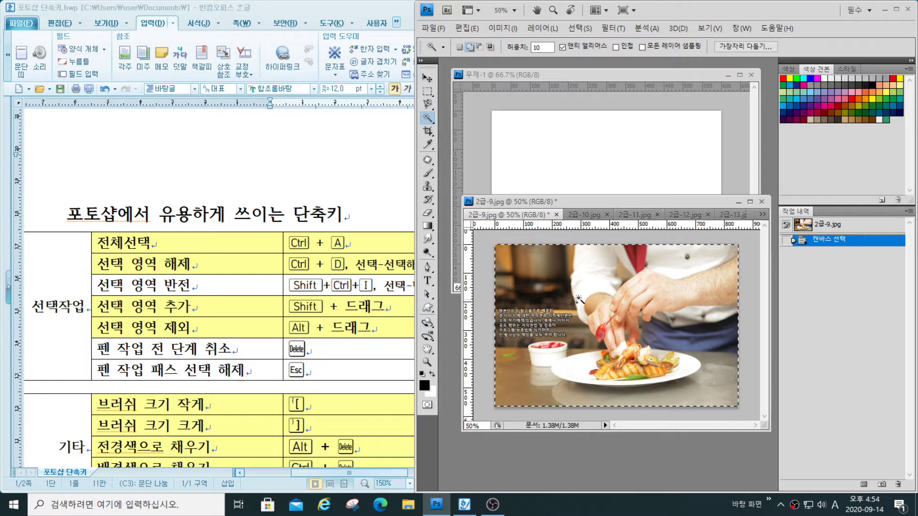
{"action": "key", "text": "v"}
{"action": "left_click_drag", "start_coordinate": [621, 240], "coordinate": [625, 169]}
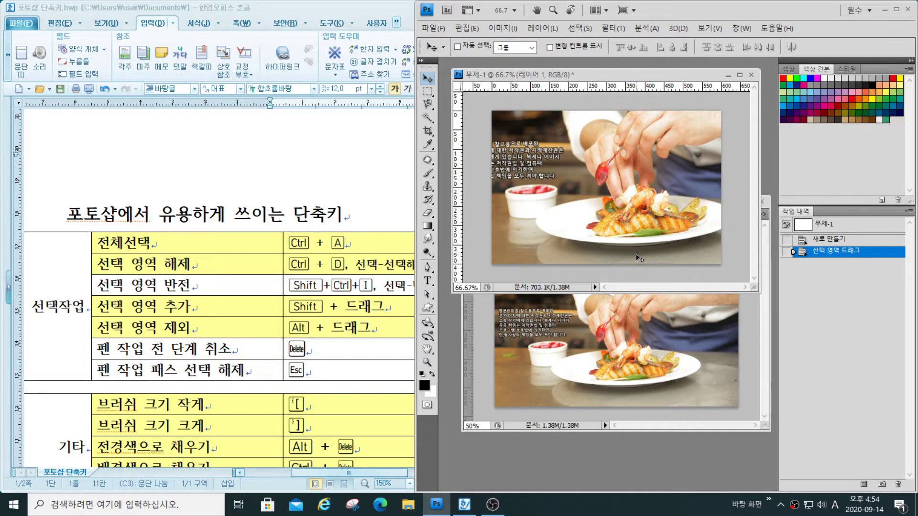
Free-transform the pasted photo, scaling it down so it sits roughly centred inside the white canvas with a margin all around
{"action": "key", "text": "ctrl+t"}
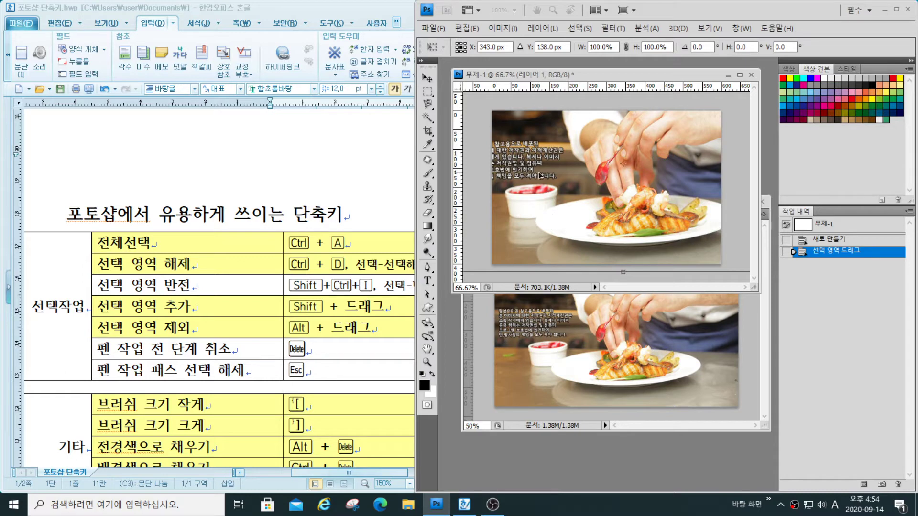
{"action": "left_click_drag", "start_coordinate": [539, 176], "coordinate": [627, 201]}
{"action": "left_click_drag", "start_coordinate": [747, 265], "coordinate": [647, 189]}
{"action": "key", "text": "Return"}
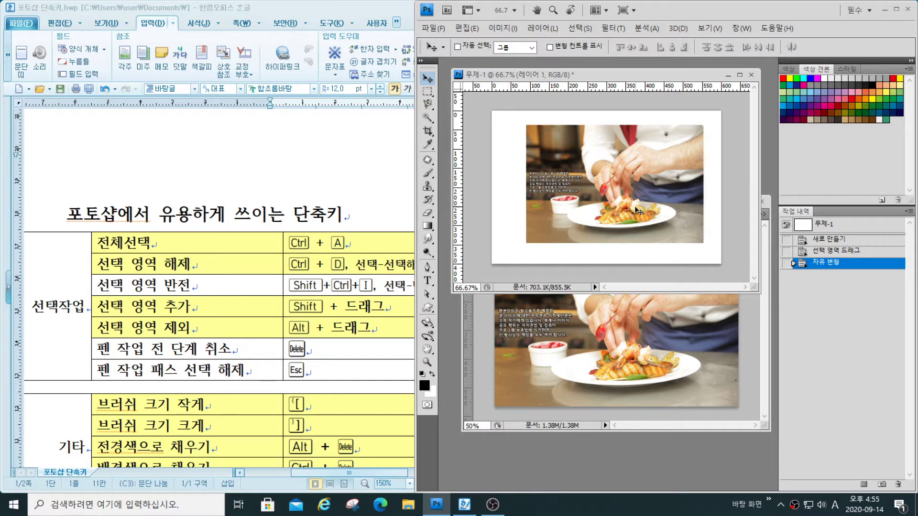
Select the whole 무제-1 canvas, deselect it, and select the whole canvas once more
{"action": "key", "text": "ctrl+a"}
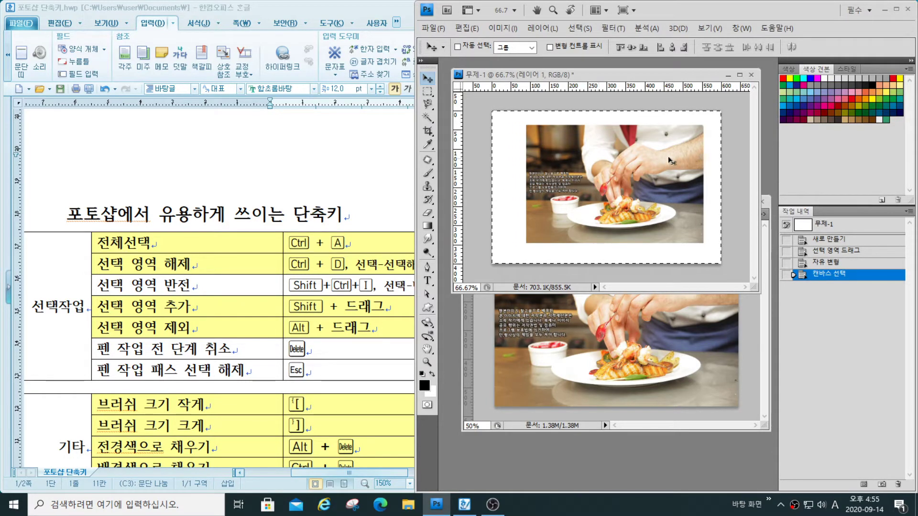
{"action": "key", "text": "ctrl+d"}
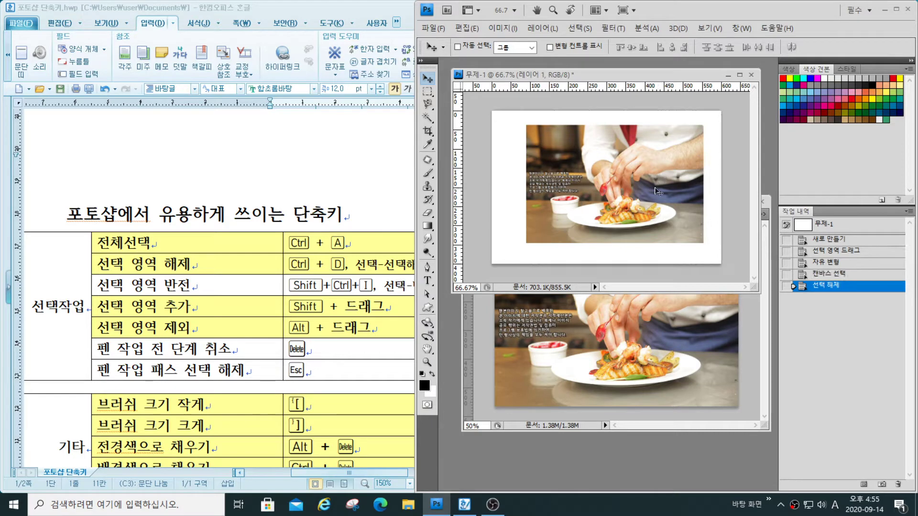
{"action": "key", "text": "ctrl+a"}
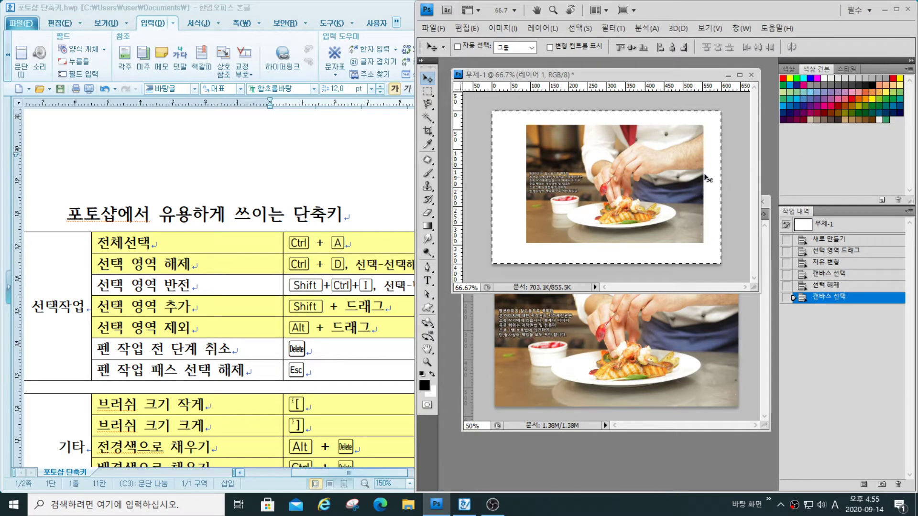
Locate the Deselect command (선택 해제) and shift the shortcut list sideways so its key column is fully readable
{"action": "left_click", "coordinate": [586, 29]}
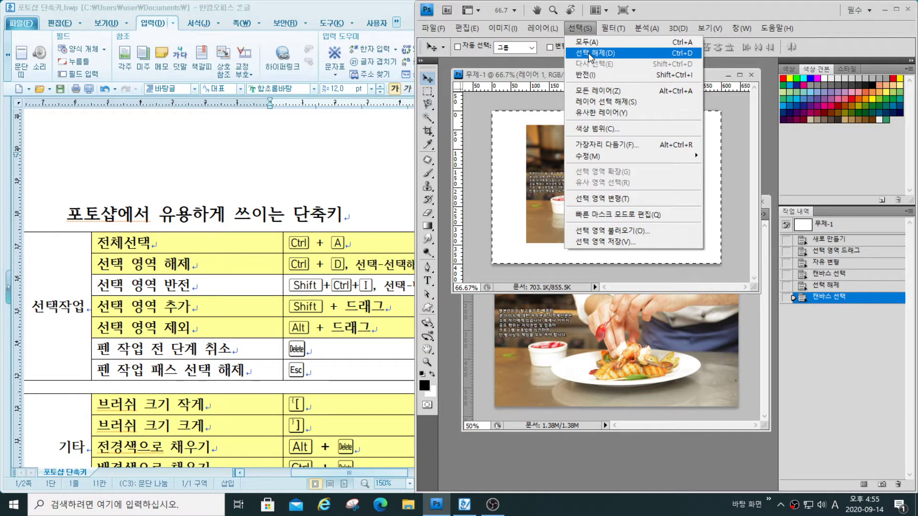
{"action": "left_click", "coordinate": [389, 407]}
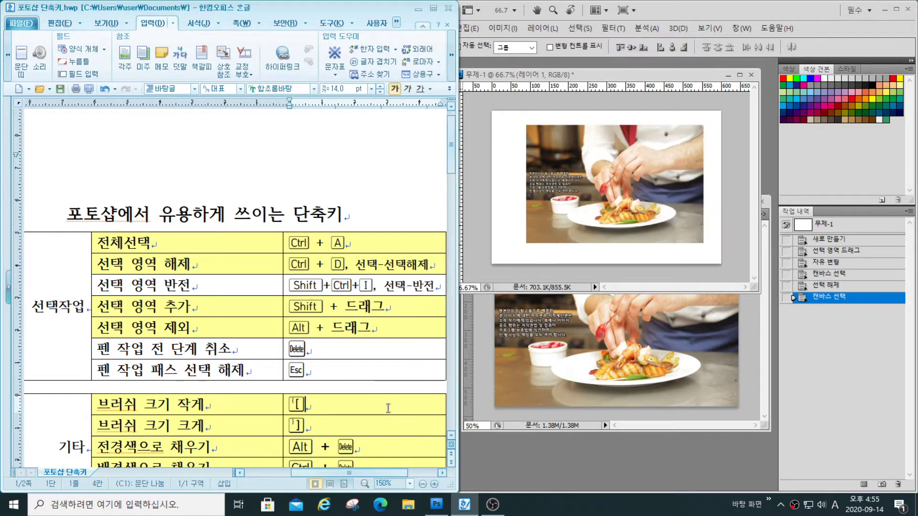
{"action": "left_click", "coordinate": [582, 31]}
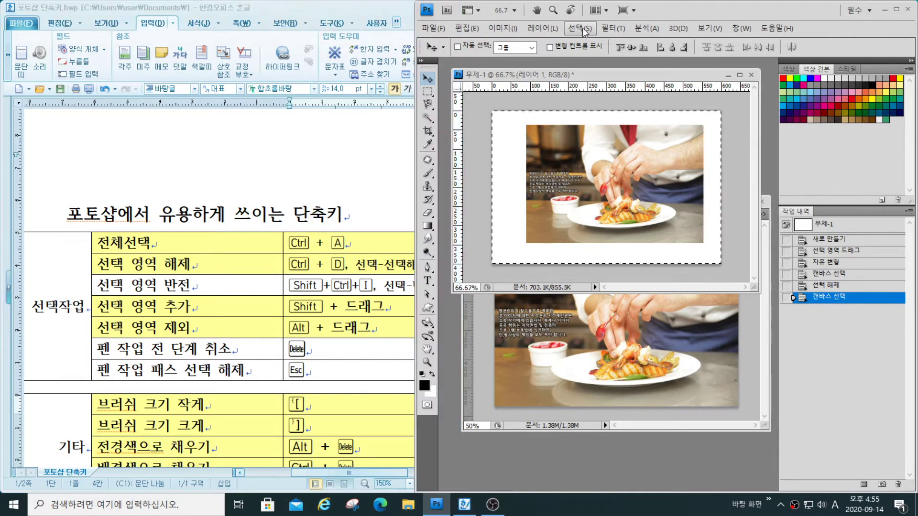
{"action": "left_click", "coordinate": [335, 473]}
{"action": "left_click_drag", "start_coordinate": [335, 473], "coordinate": [350, 474]}
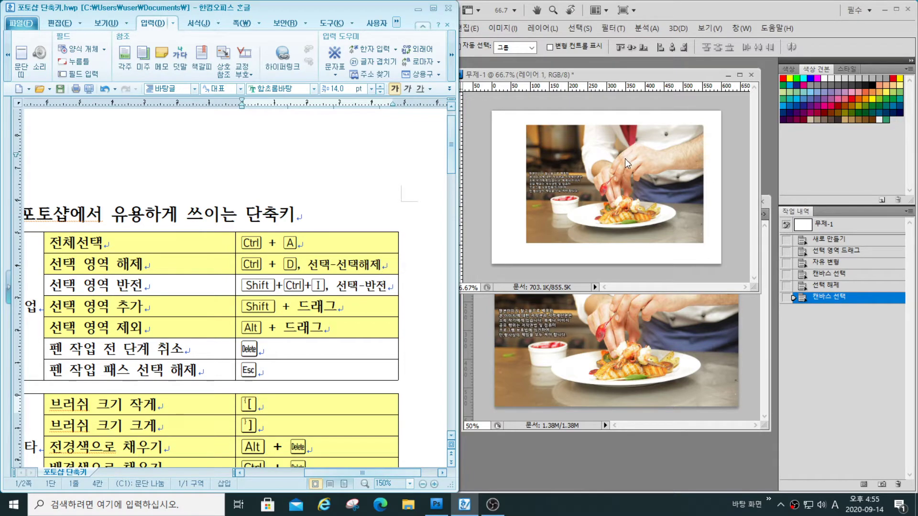
{"action": "key", "text": "shift+Left"}
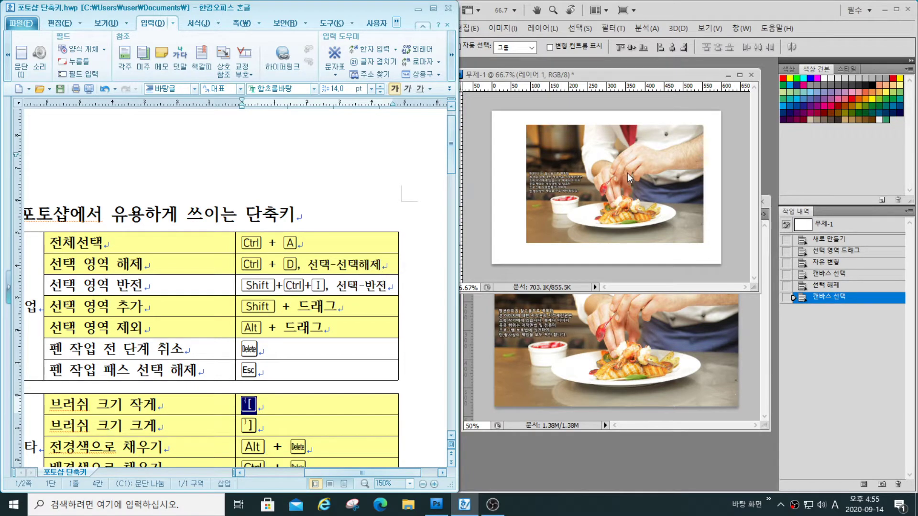
Deselect the 무제-1 canvas, select it all again, and clear that selection with the Deselect command (선택 해제)
{"action": "left_click", "coordinate": [550, 191]}
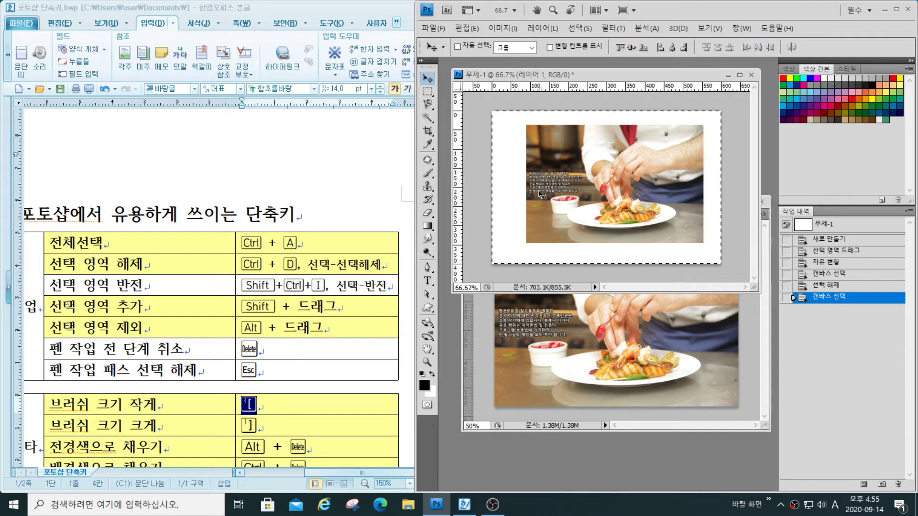
{"action": "key", "text": "ctrl+d"}
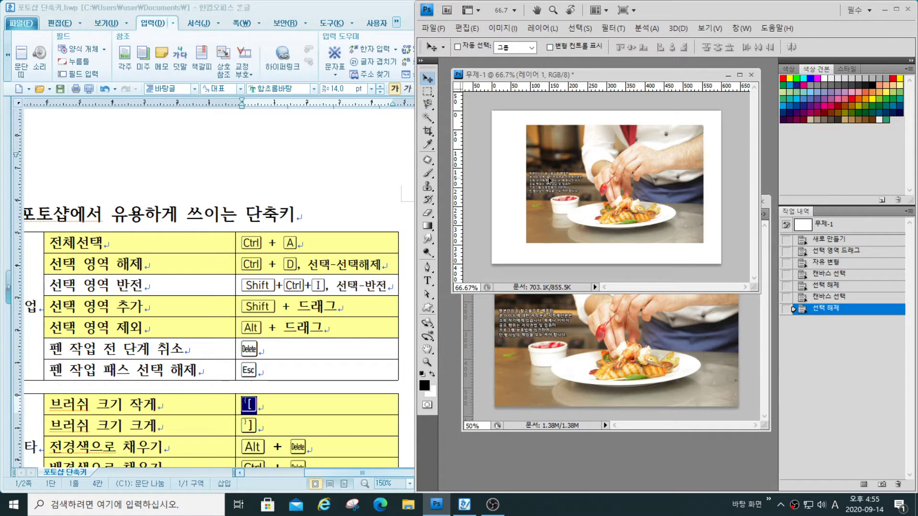
{"action": "key", "text": "ctrl+a"}
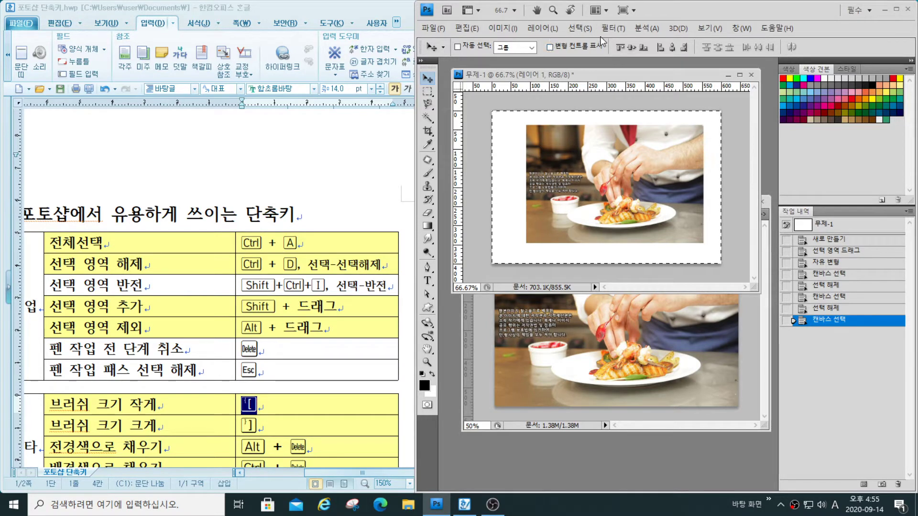
{"action": "left_click", "coordinate": [583, 30]}
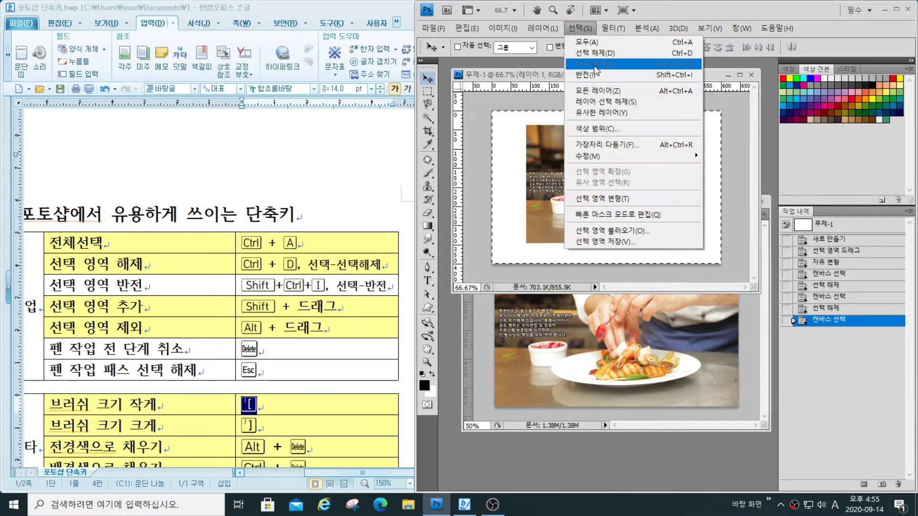
{"action": "left_click", "coordinate": [594, 53]}
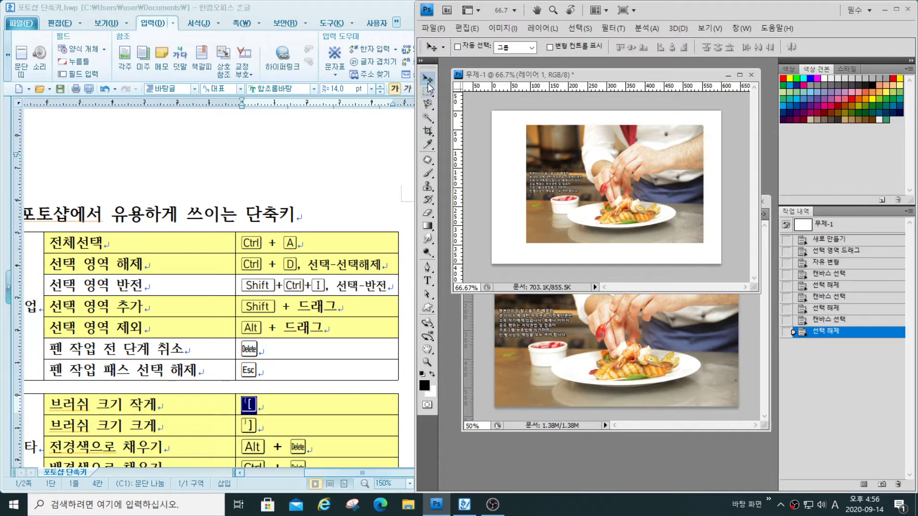
Select the empty border around the photo with the Magic Wand, invert the selection onto the photo, and deselect
{"action": "left_click", "coordinate": [427, 119]}
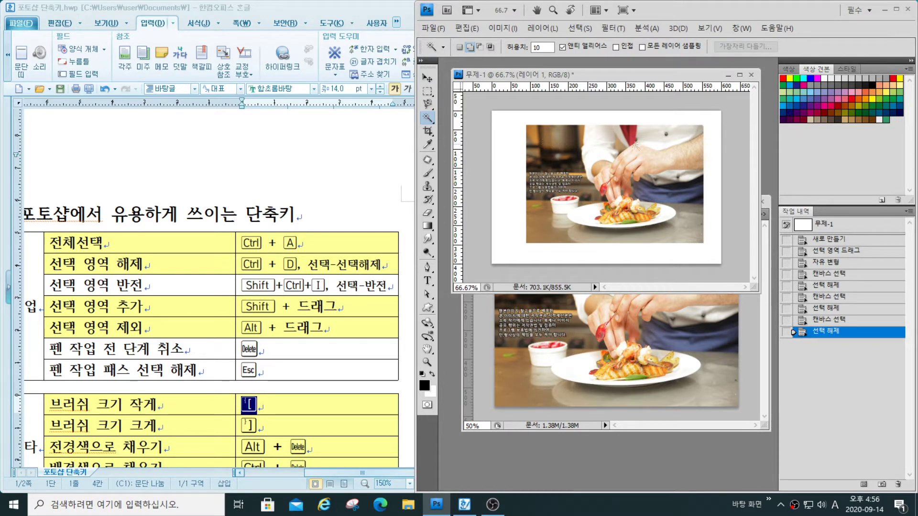
{"action": "left_click", "coordinate": [508, 199]}
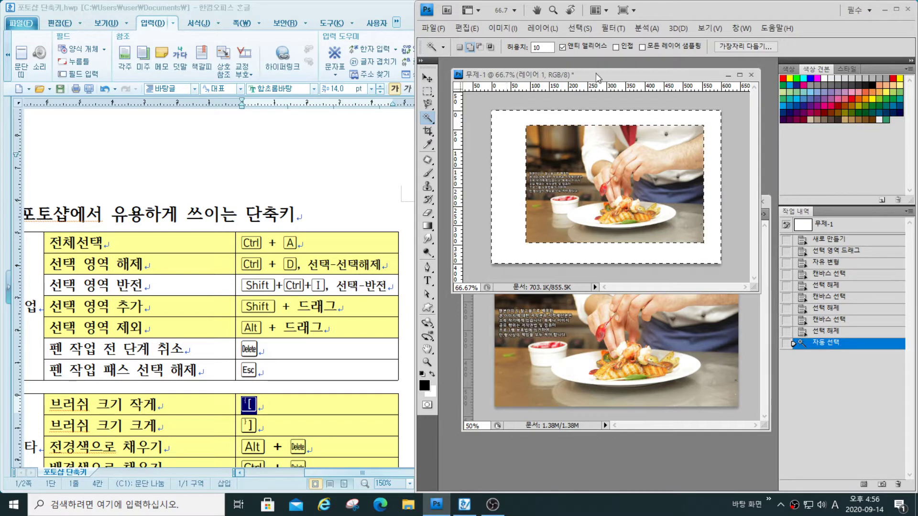
{"action": "left_click", "coordinate": [578, 32]}
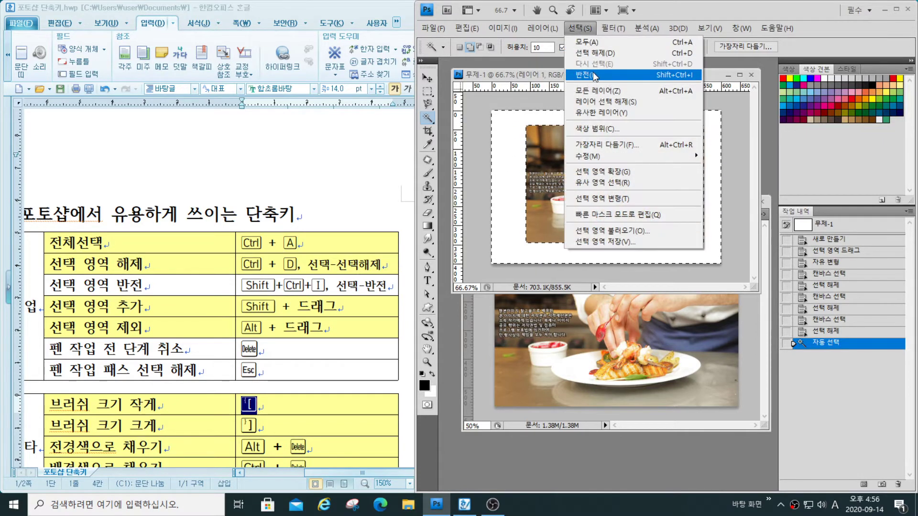
{"action": "key", "text": "Escape"}
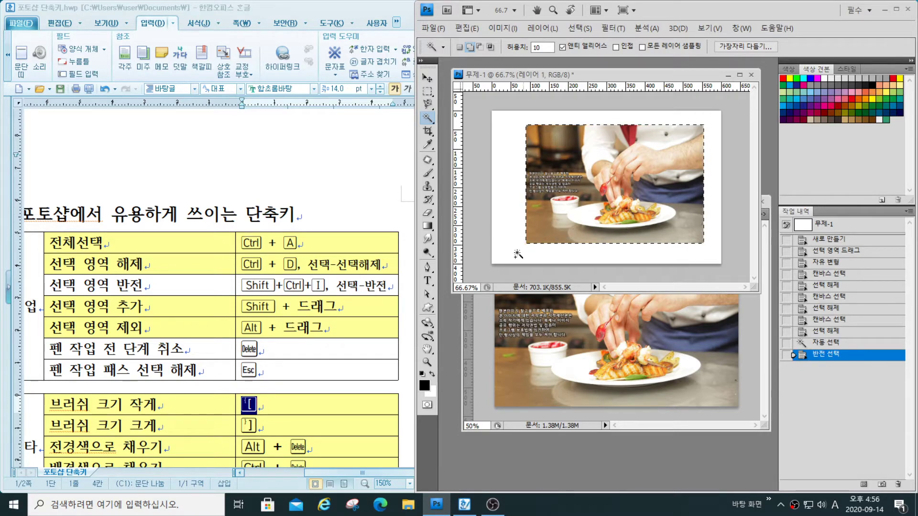
{"action": "key", "text": "ctrl+d"}
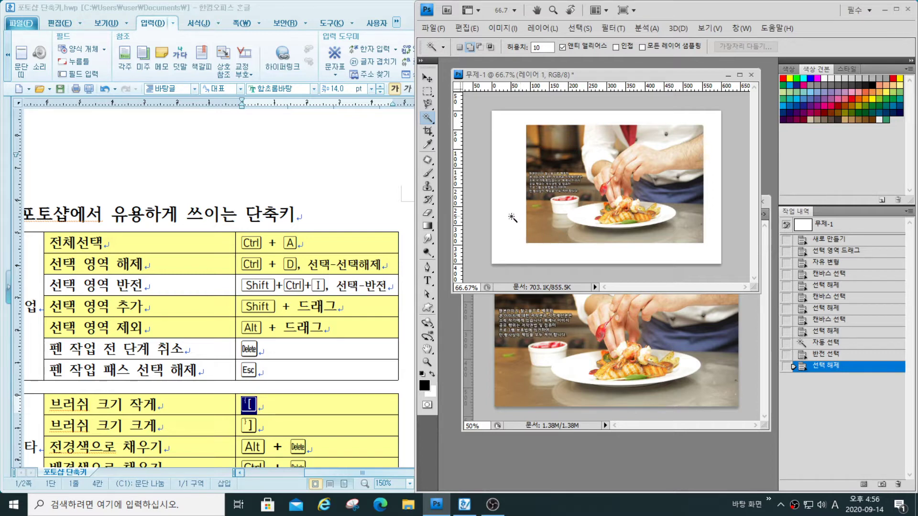
Repeat the Magic Wand selection of the area outside the photo, invert it with Inverse, and clear it
{"action": "left_click", "coordinate": [510, 215]}
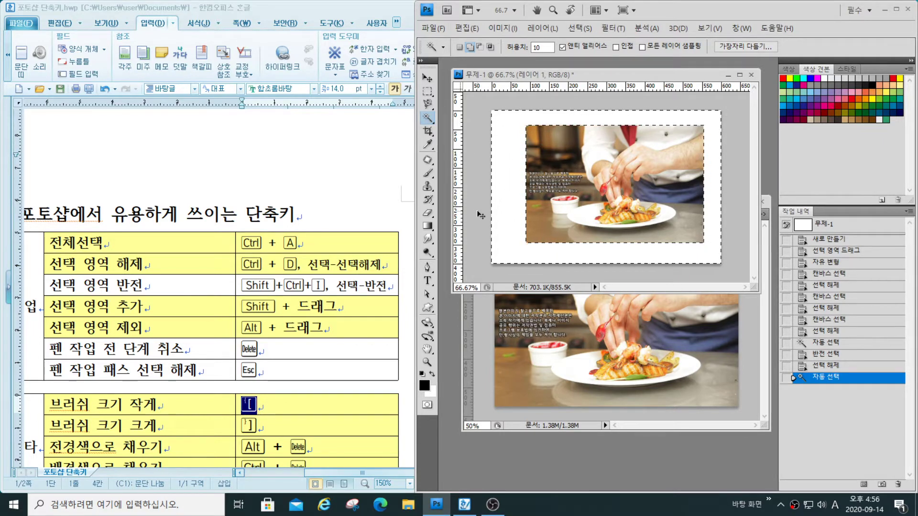
{"action": "key", "text": "ctrl+shift+i"}
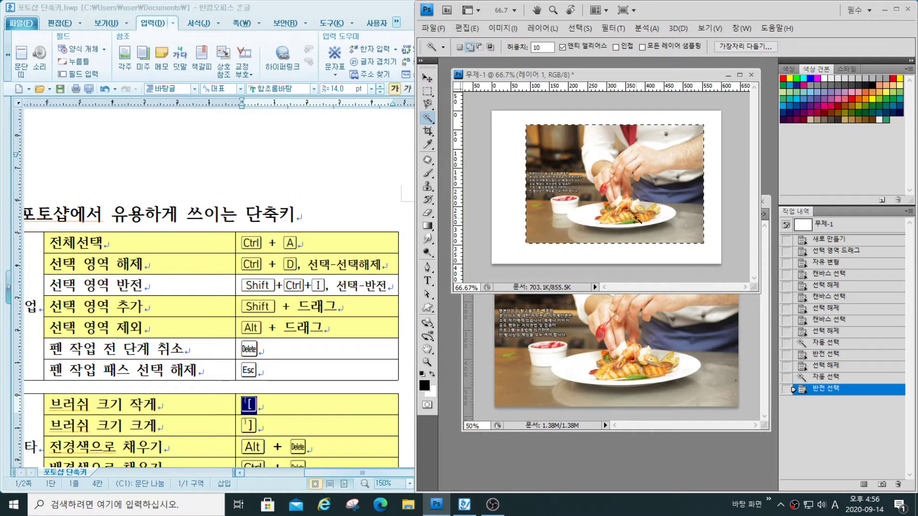
{"action": "key", "text": "ctrl+d"}
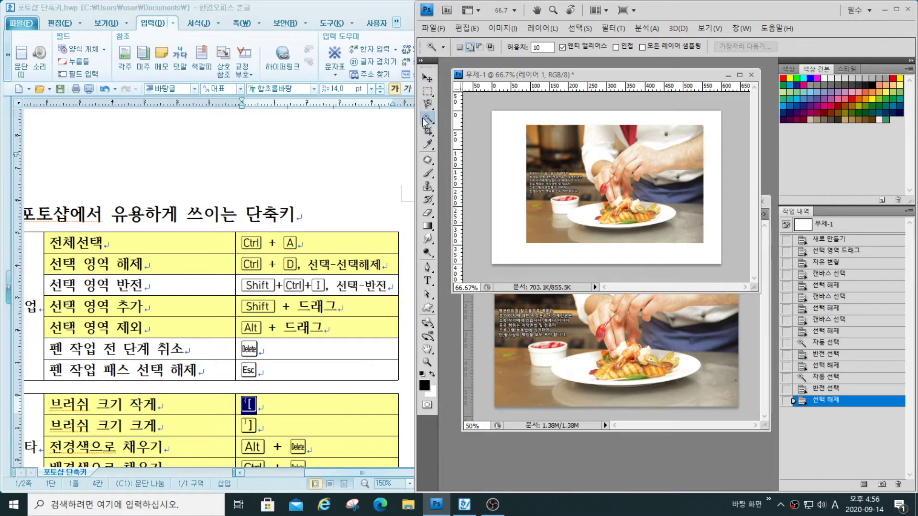
Switch to the Quick Selection tool and select the chef, the apron, the plate and the sauce bowl in 무제-1
{"action": "right_click", "coordinate": [428, 117]}
{"action": "left_click", "coordinate": [459, 119]}
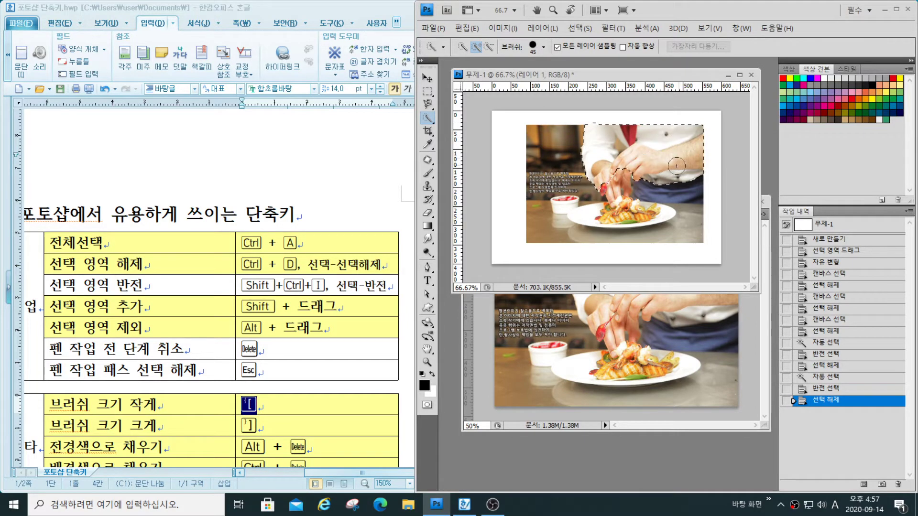
{"action": "left_click_drag", "start_coordinate": [677, 166], "coordinate": [692, 194]}
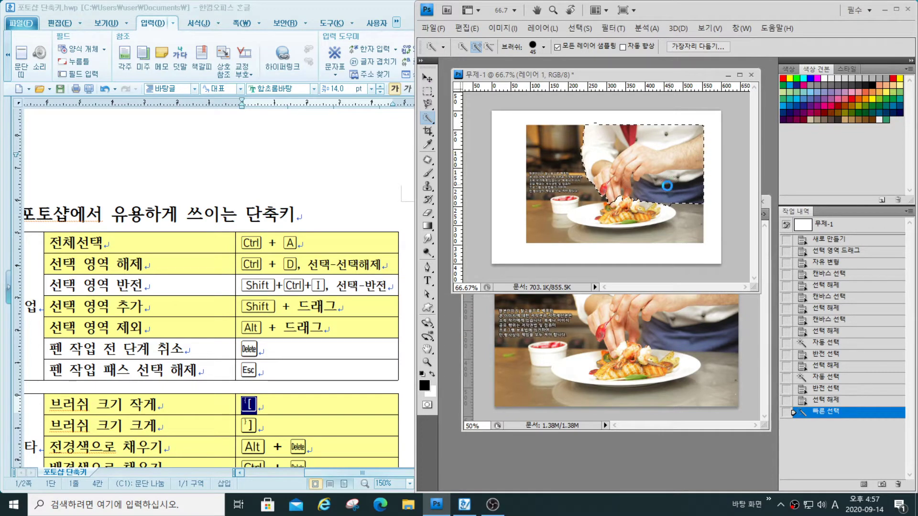
{"action": "left_click", "coordinate": [613, 203]}
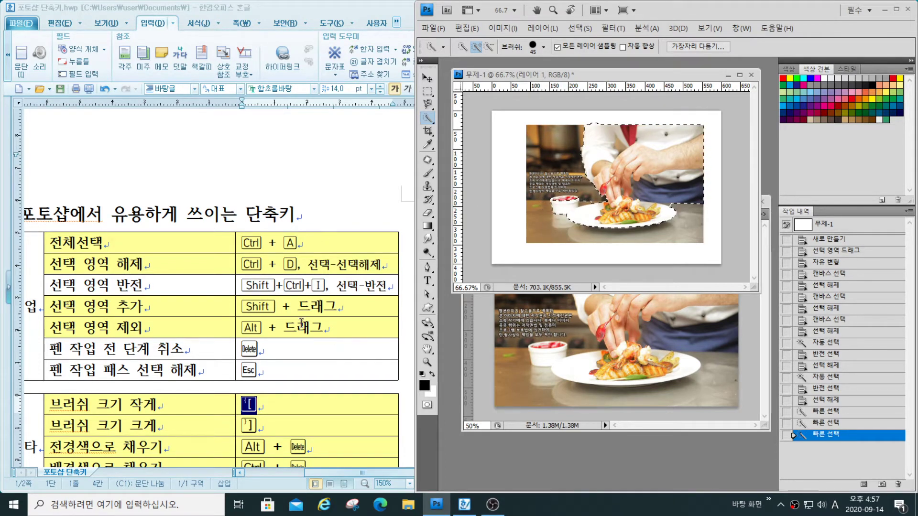
Subtract the sauce bowl and the plate from the Quick Selection, keeping the chef selected
{"action": "key", "text": "alt"}
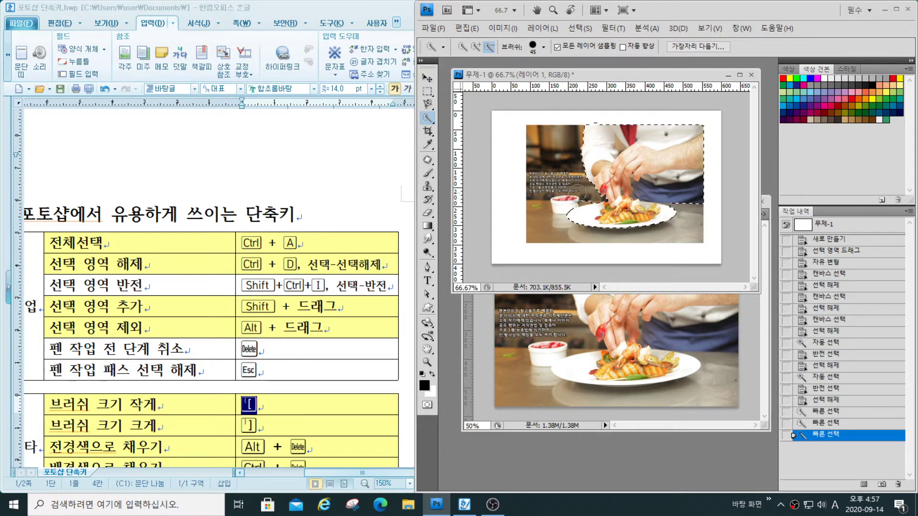
{"action": "left_click", "coordinate": [557, 190]}
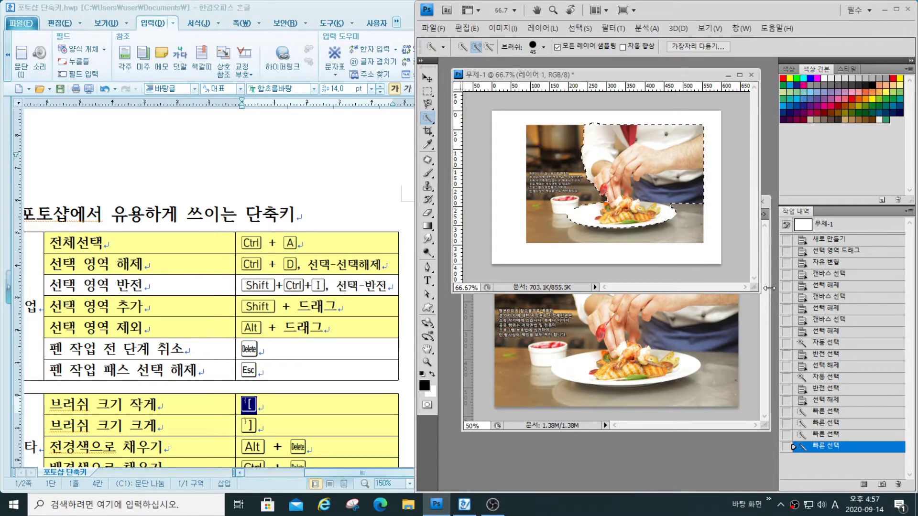
{"action": "key", "text": "alt"}
{"action": "left_click_drag", "start_coordinate": [580, 216], "coordinate": [611, 210]}
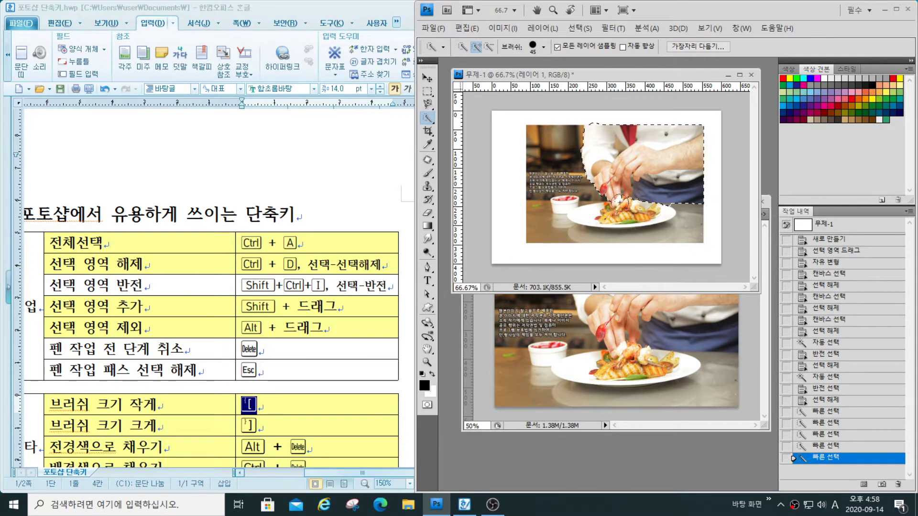
Add the plate back to the selection, and subtract part of its interior in subtract mode
{"action": "mouse_move", "coordinate": [625, 203]}
{"action": "left_mouse_down"}
{"action": "mouse_move", "coordinate": [580, 215]}
{"action": "mouse_move", "coordinate": [645, 216]}
{"action": "left_mouse_up"}
{"action": "left_click", "coordinate": [636, 207]}
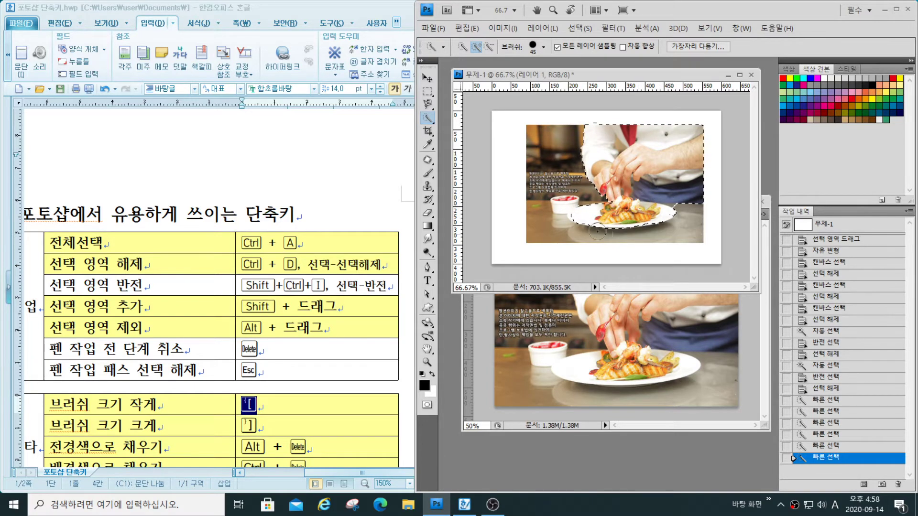
{"action": "left_click", "coordinate": [576, 215]}
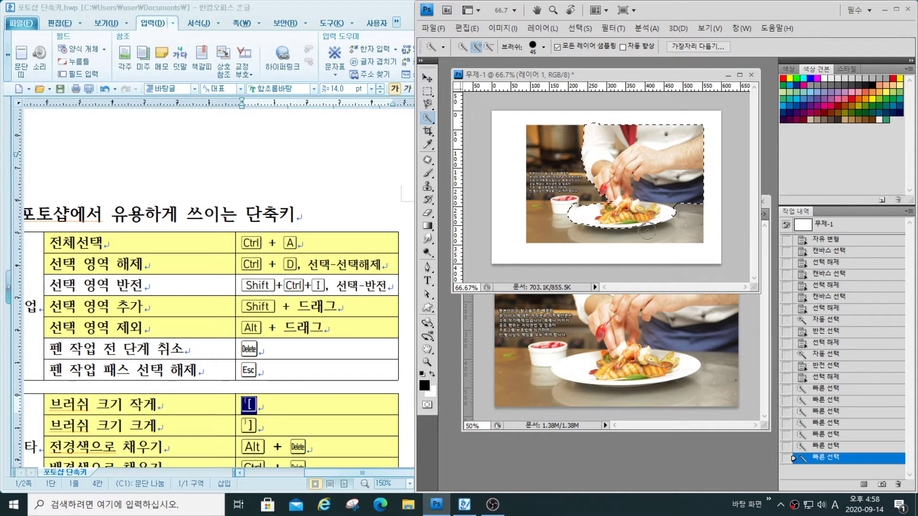
{"action": "left_click", "coordinate": [489, 46]}
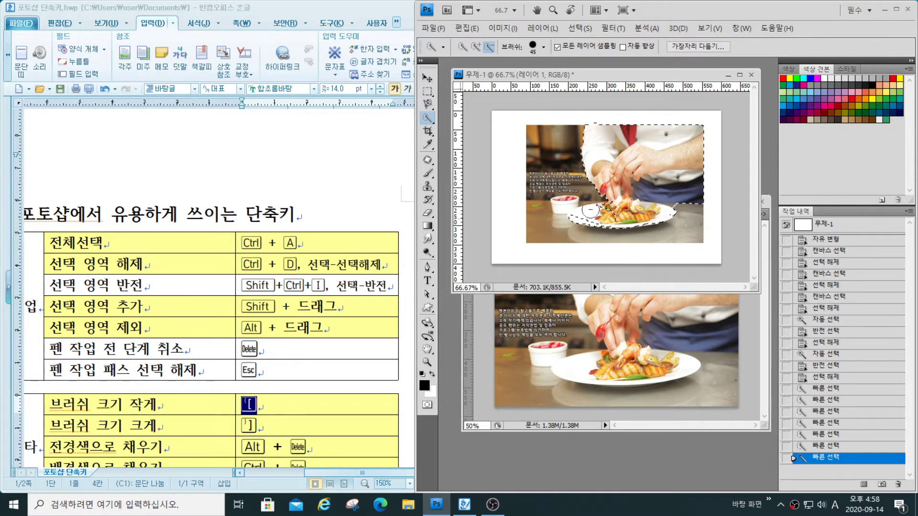
{"action": "mouse_move", "coordinate": [625, 218]}
{"action": "left_mouse_down"}
{"action": "mouse_move", "coordinate": [633, 217]}
{"action": "mouse_move", "coordinate": [590, 223]}
{"action": "mouse_move", "coordinate": [561, 207]}
{"action": "mouse_move", "coordinate": [599, 216]}
{"action": "mouse_move", "coordinate": [660, 210]}
{"action": "mouse_move", "coordinate": [623, 219]}
{"action": "mouse_move", "coordinate": [600, 212]}
{"action": "left_mouse_up"}
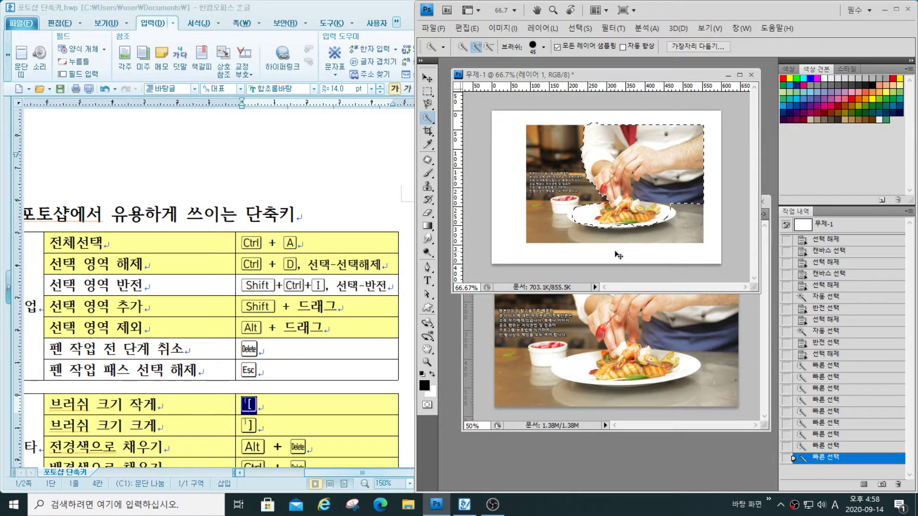
Deselect everything, and start a new Quick Selection on the chef's sleeve beside the dark pot
{"action": "key", "text": "ctrl+d"}
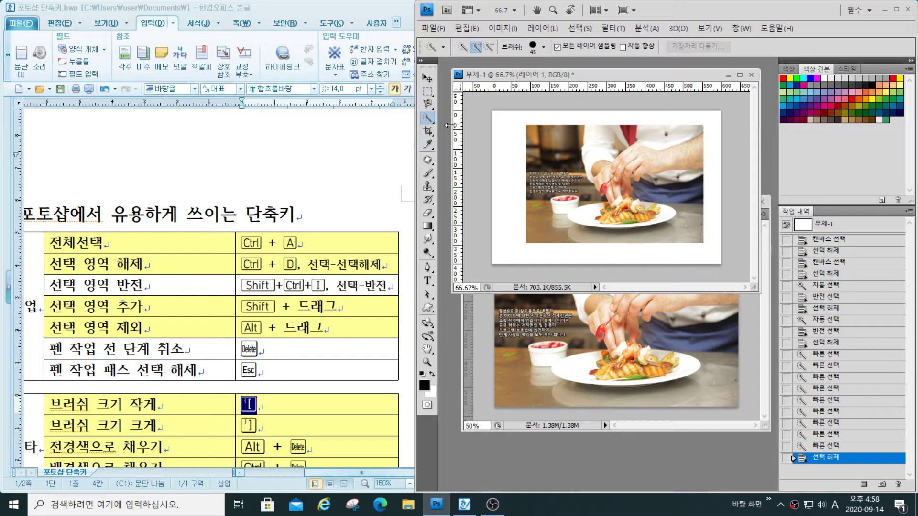
{"action": "left_click", "coordinate": [610, 157]}
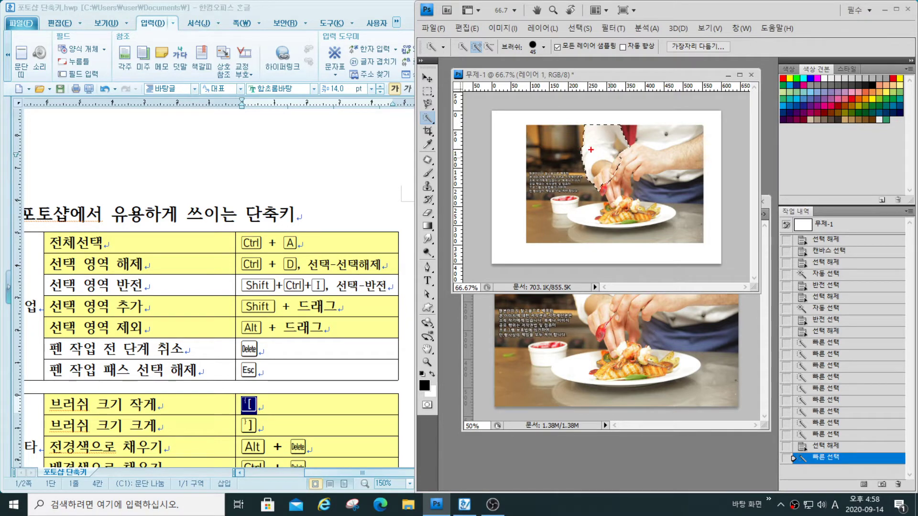
{"action": "left_click_drag", "start_coordinate": [641, 154], "coordinate": [638, 181]}
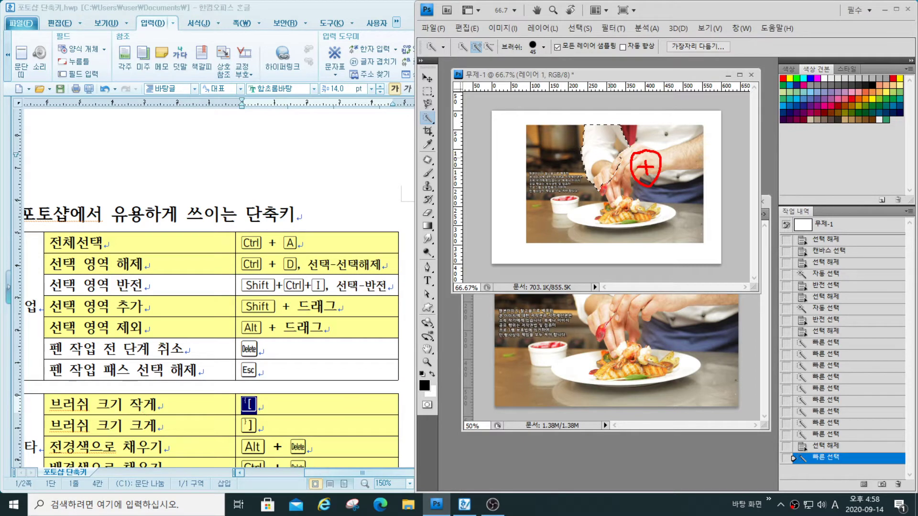
{"action": "mouse_move", "coordinate": [477, 192]}
{"action": "left_mouse_down"}
{"action": "mouse_move", "coordinate": [488, 195]}
{"action": "mouse_move", "coordinate": [473, 244]}
{"action": "left_mouse_up"}
{"action": "left_click_drag", "start_coordinate": [531, 193], "coordinate": [549, 227]}
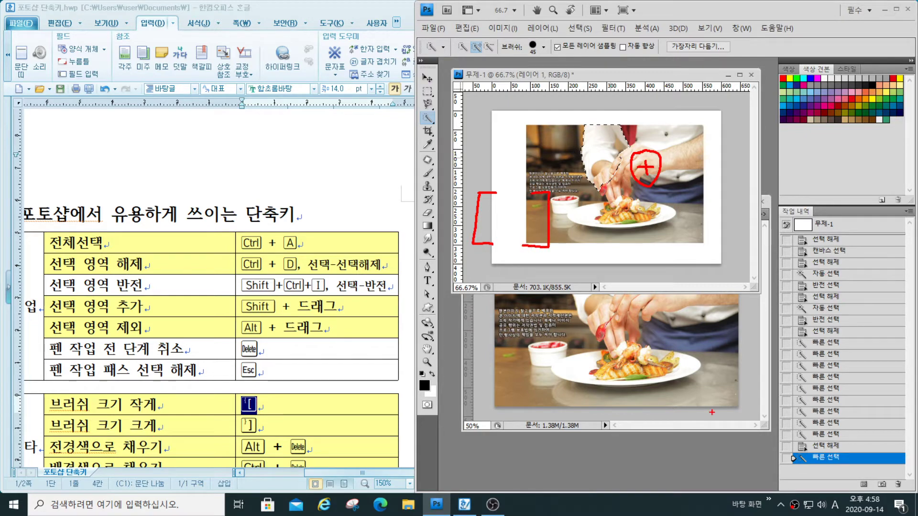
{"action": "key", "text": "Escape"}
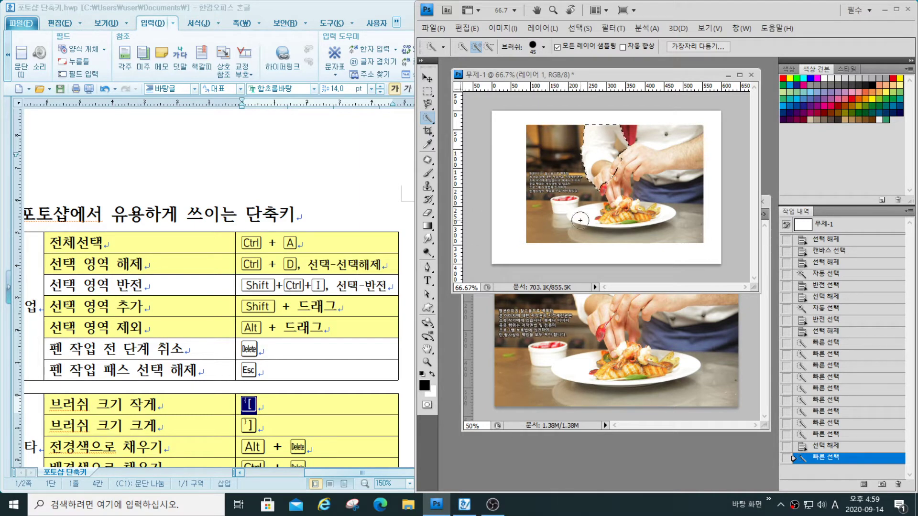
Enlarge the Quick Selection brush to 200 and extend the selection over the entire photo
{"action": "key", "text": "bracketleft"}
{"action": "key", "text": "bracketright"}
{"action": "key", "text": "bracketright"}
{"action": "key", "text": "bracketright"}
{"action": "key", "text": "bracketright"}
{"action": "key", "text": "bracketright"}
{"action": "key", "text": "bracketright"}
{"action": "mouse_move", "coordinate": [597, 204]}
{"action": "left_mouse_down"}
{"action": "mouse_move", "coordinate": [549, 191]}
{"action": "mouse_move", "coordinate": [538, 165]}
{"action": "mouse_move", "coordinate": [636, 177]}
{"action": "mouse_move", "coordinate": [646, 196]}
{"action": "mouse_move", "coordinate": [640, 190]}
{"action": "left_mouse_up"}
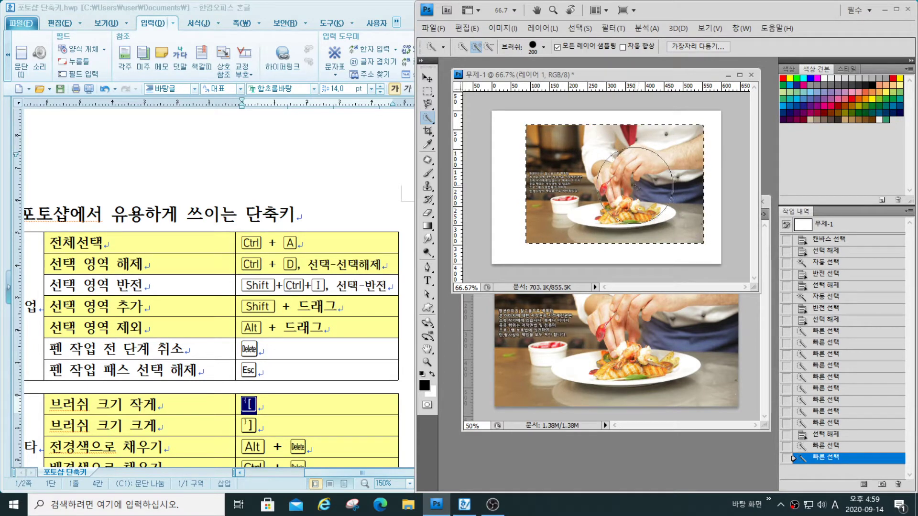
Reduce the Quick Selection brush to 35 and subtract the chef's sleeve beside the pot from the selection
{"action": "key", "text": "bracketleft"}
{"action": "key", "text": "bracketleft"}
{"action": "key", "text": "bracketleft"}
{"action": "key", "text": "bracketleft"}
{"action": "key", "text": "bracketleft"}
{"action": "key", "text": "bracketleft"}
{"action": "key", "text": "bracketleft"}
{"action": "key", "text": "bracketleft"}
{"action": "key", "text": "alt"}
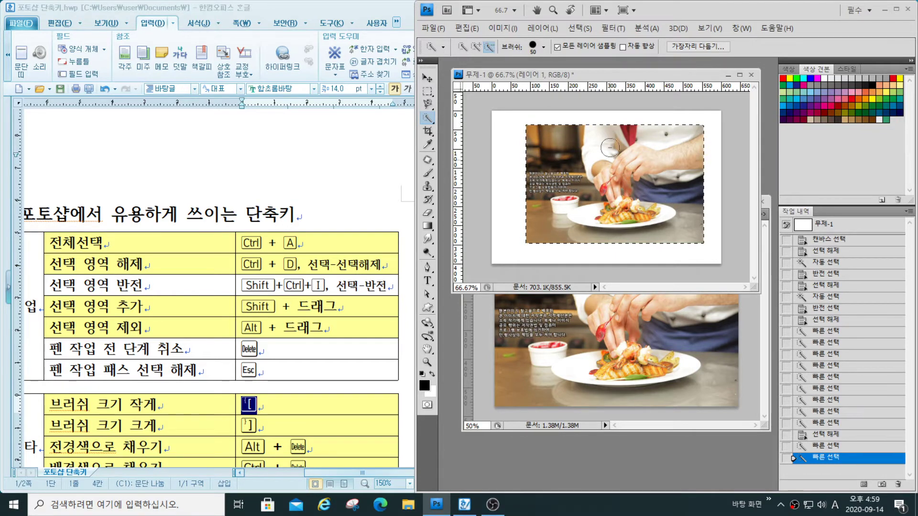
{"action": "key", "text": "bracketleft"}
{"action": "key", "text": "bracketleft"}
{"action": "key", "text": "bracketleft"}
{"action": "mouse_move", "coordinate": [594, 128]}
{"action": "left_mouse_down"}
{"action": "mouse_move", "coordinate": [593, 160]}
{"action": "mouse_move", "coordinate": [604, 129]}
{"action": "mouse_move", "coordinate": [608, 154]}
{"action": "mouse_move", "coordinate": [590, 145]}
{"action": "mouse_move", "coordinate": [595, 168]}
{"action": "left_mouse_up"}
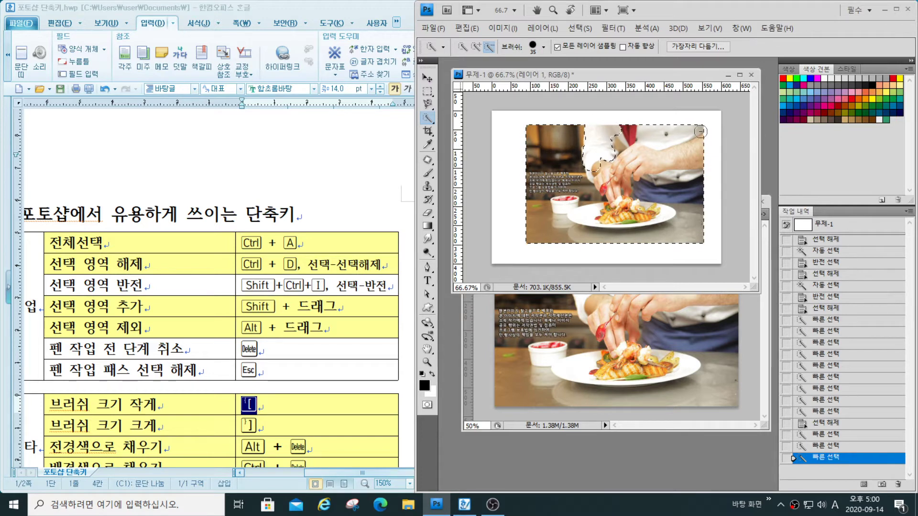
Switch to the Brush tool, enlarge its brush size, and reduce it again
{"action": "key", "text": "b"}
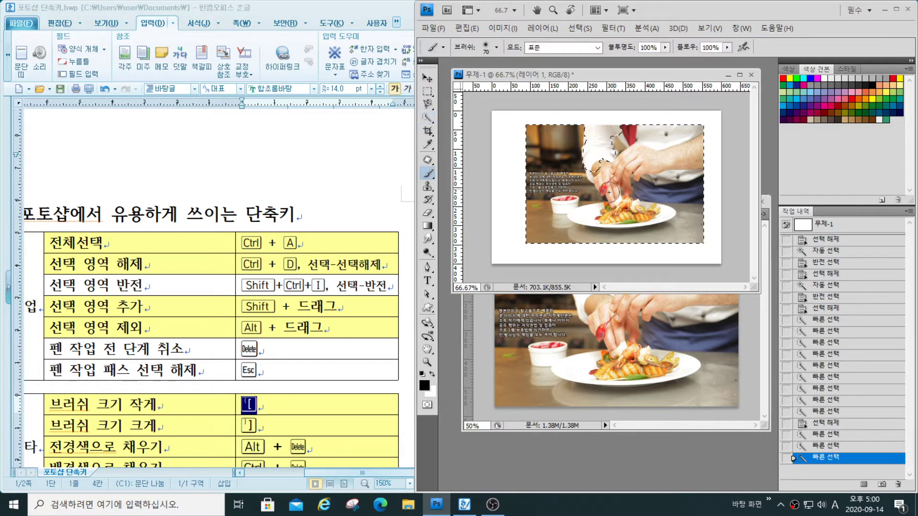
{"action": "key", "text": "bracketright"}
{"action": "key", "text": "bracketright"}
{"action": "key", "text": "bracketright"}
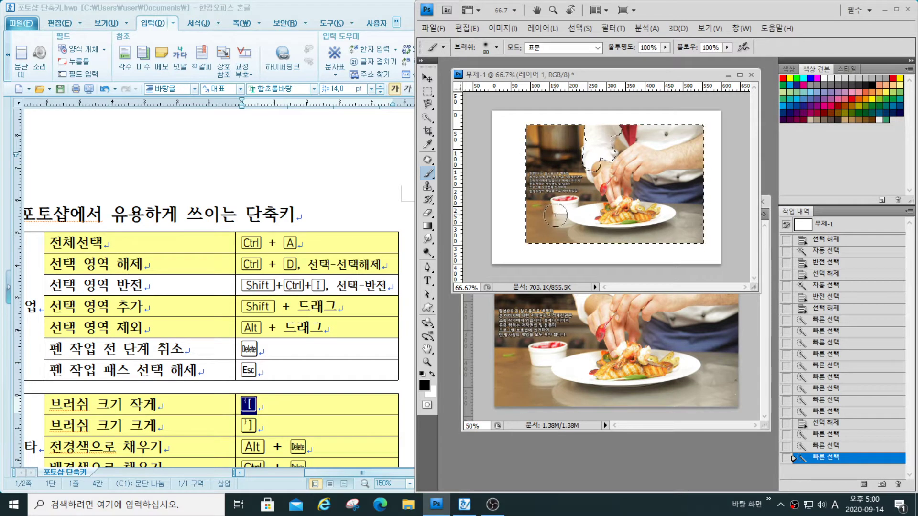
{"action": "key", "text": "bracketleft"}
{"action": "key", "text": "bracketleft"}
Return to the Quick Selection tool, reduce its brush to 30, enlarge it to 70, and clear the selection
{"action": "left_click", "coordinate": [428, 120]}
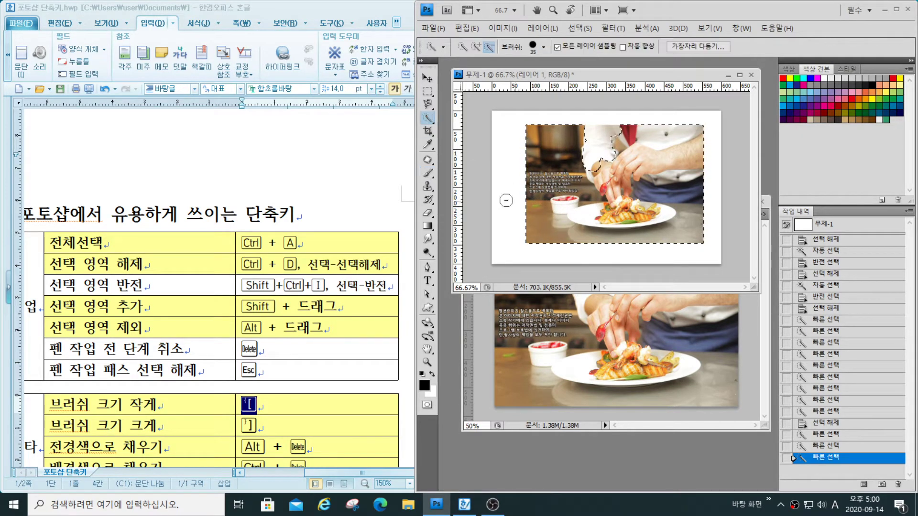
{"action": "right_click", "coordinate": [434, 126]}
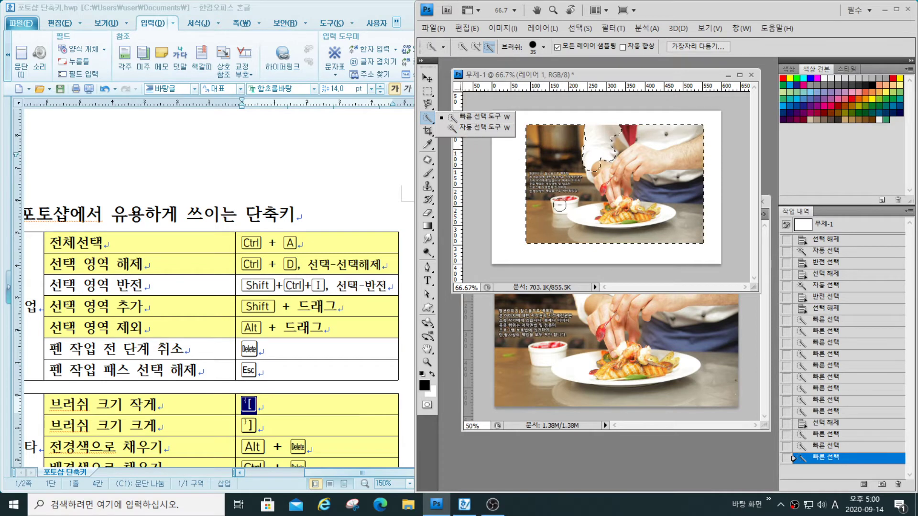
{"action": "key", "text": "bracketleft"}
{"action": "key", "text": "bracketleft"}
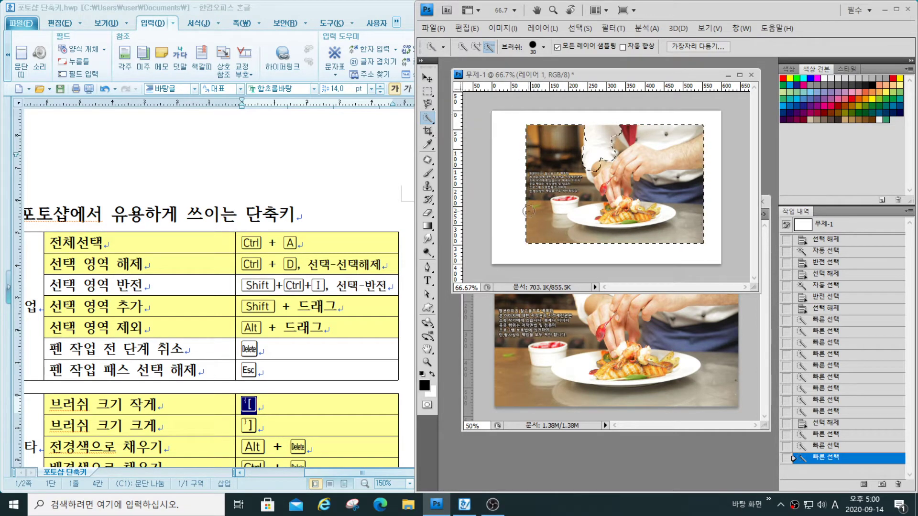
{"action": "key", "text": "bracketright"}
{"action": "key", "text": "bracketright"}
{"action": "key", "text": "bracketright"}
{"action": "key", "text": "bracketright"}
{"action": "key", "text": "bracketright"}
{"action": "key", "text": "ctrl+d"}
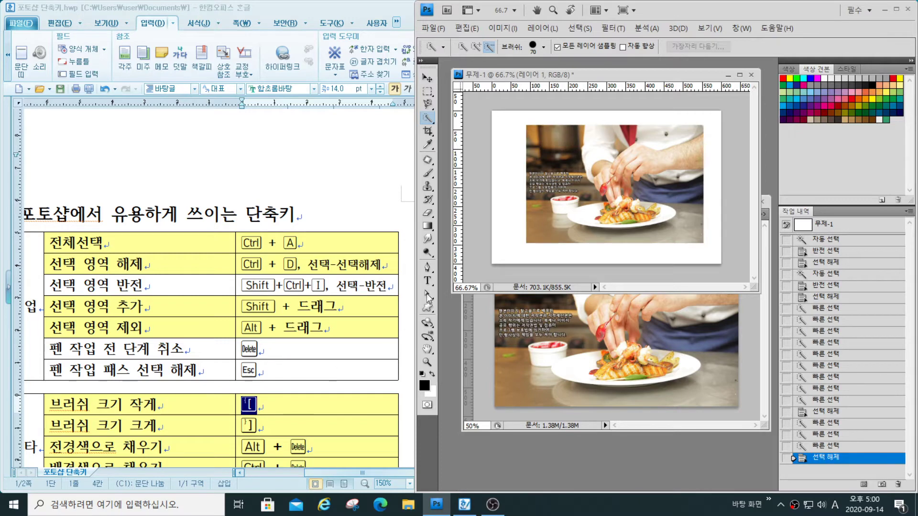
Bring the fill and edit shortcuts into view in the shortcut document, and select the entire canvas of 2급-9.jpg
{"action": "left_click", "coordinate": [352, 253]}
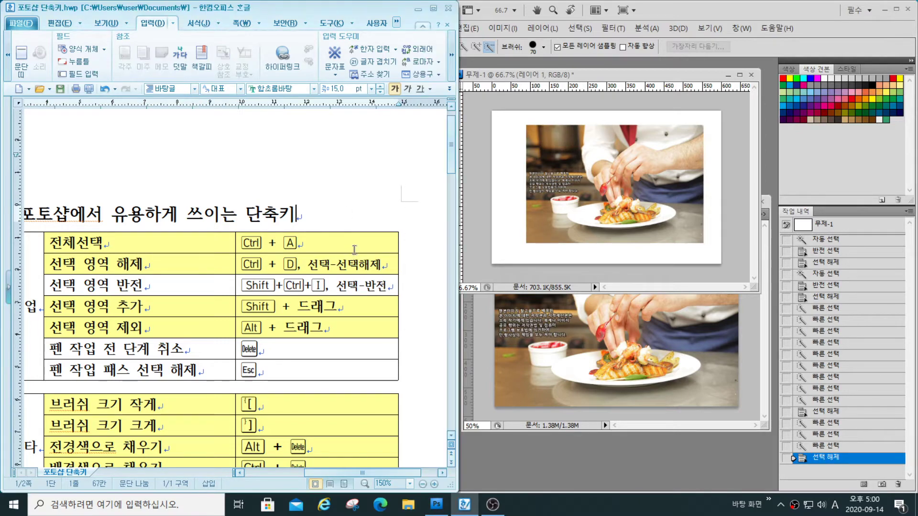
{"action": "scroll", "coordinate": [349, 253], "scroll_direction": "down", "scroll_amount": 4}
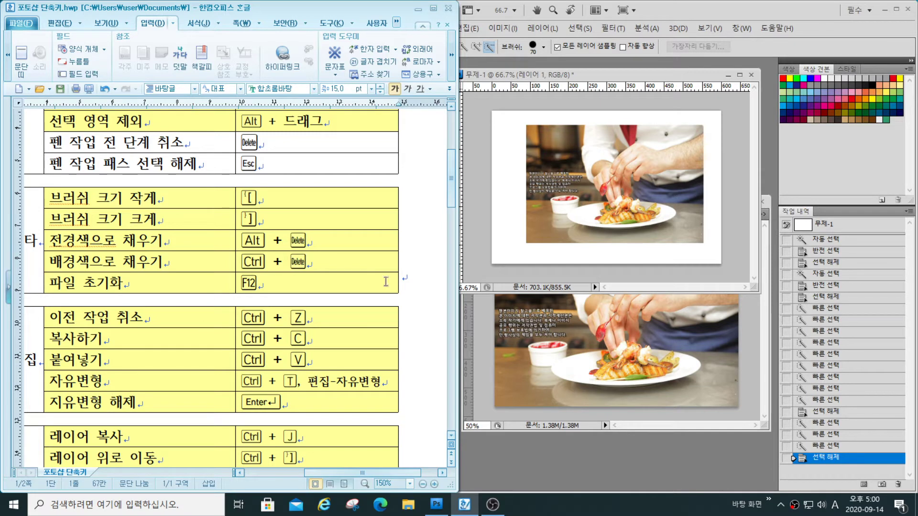
{"action": "left_click", "coordinate": [630, 317]}
{"action": "key", "text": "ctrl+a"}
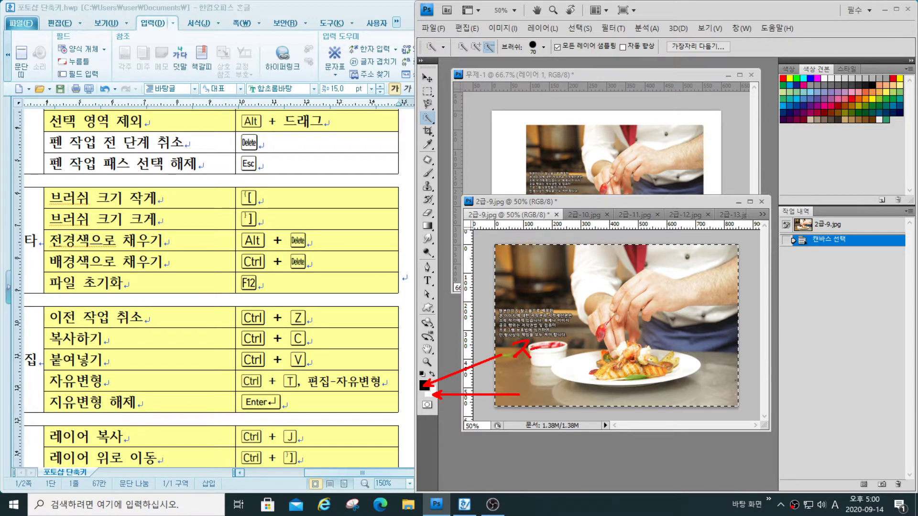
{"action": "left_click_drag", "start_coordinate": [518, 362], "coordinate": [524, 366]}
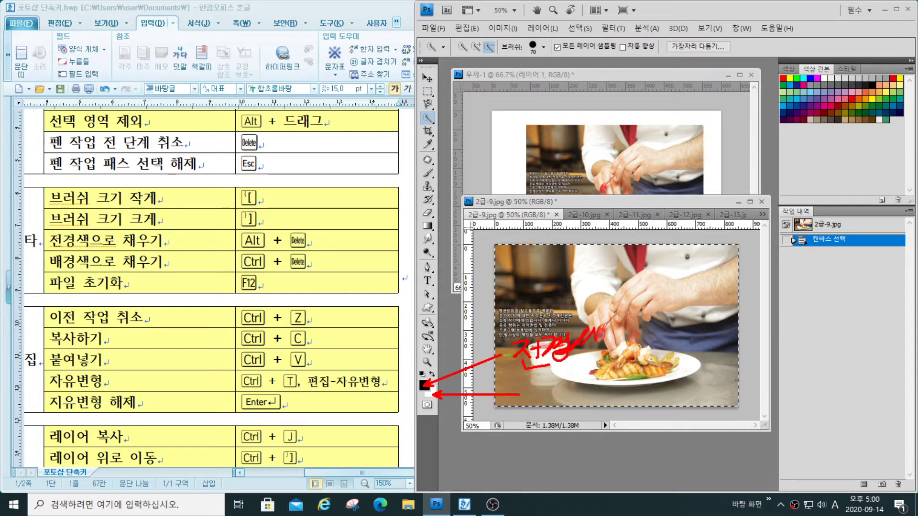
{"action": "left_click_drag", "start_coordinate": [595, 329], "coordinate": [602, 339]}
{"action": "left_click_drag", "start_coordinate": [576, 354], "coordinate": [602, 365]}
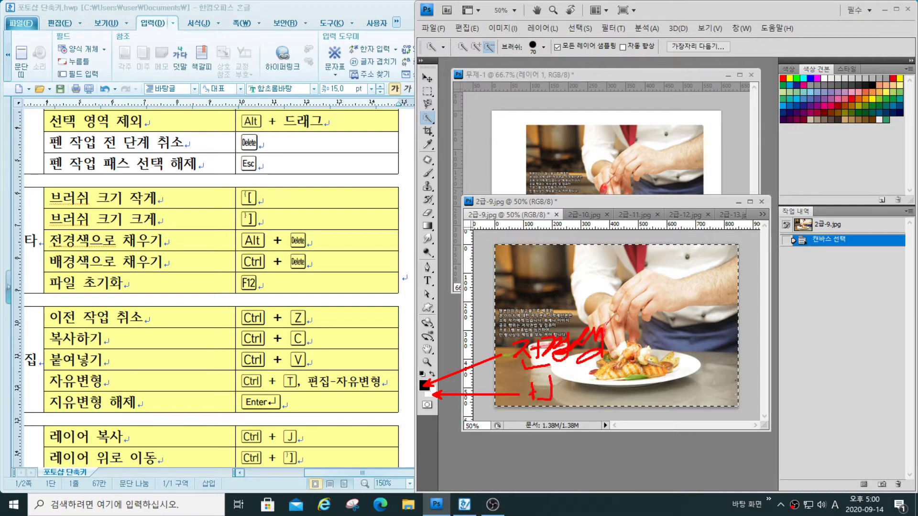
{"action": "left_click_drag", "start_coordinate": [559, 372], "coordinate": [561, 396]}
{"action": "mouse_move", "coordinate": [565, 390]}
{"action": "left_mouse_down"}
{"action": "mouse_move", "coordinate": [588, 375]}
{"action": "mouse_move", "coordinate": [596, 382]}
{"action": "mouse_move", "coordinate": [617, 377]}
{"action": "mouse_move", "coordinate": [620, 388]}
{"action": "mouse_move", "coordinate": [636, 365]}
{"action": "mouse_move", "coordinate": [658, 362]}
{"action": "mouse_move", "coordinate": [664, 386]}
{"action": "left_mouse_up"}
{"action": "left_click_drag", "start_coordinate": [638, 382], "coordinate": [664, 401]}
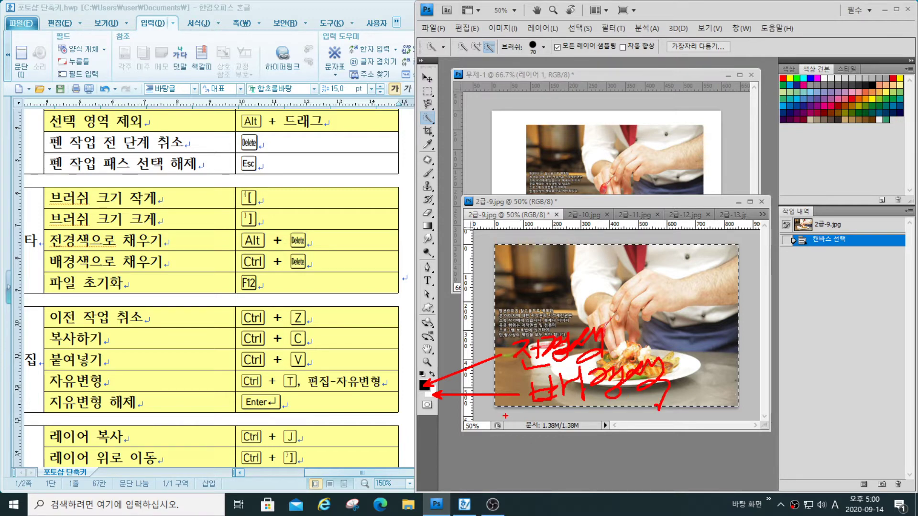
{"action": "key", "text": "Escape"}
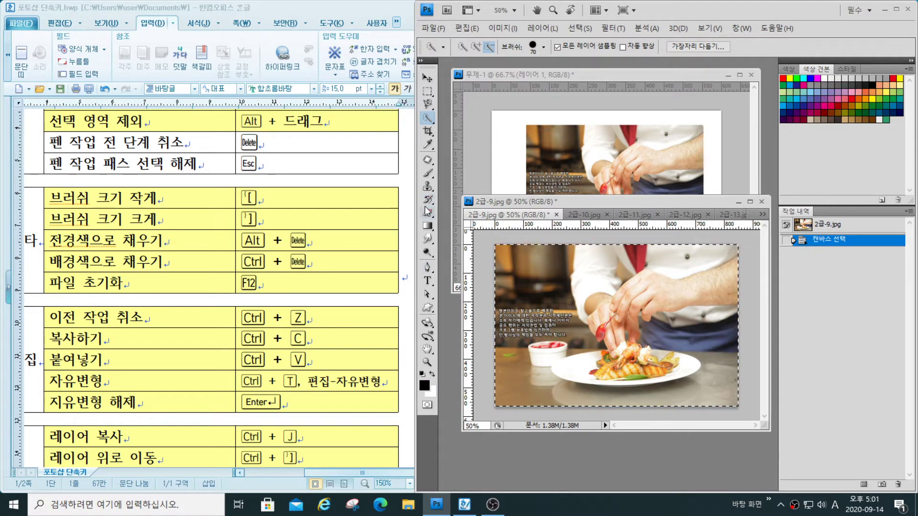
Clear the selection in 2급-9.jpg, and erase the photo's left edge in 무제-1 with the Eraser at brush size 70
{"action": "key", "text": "e"}
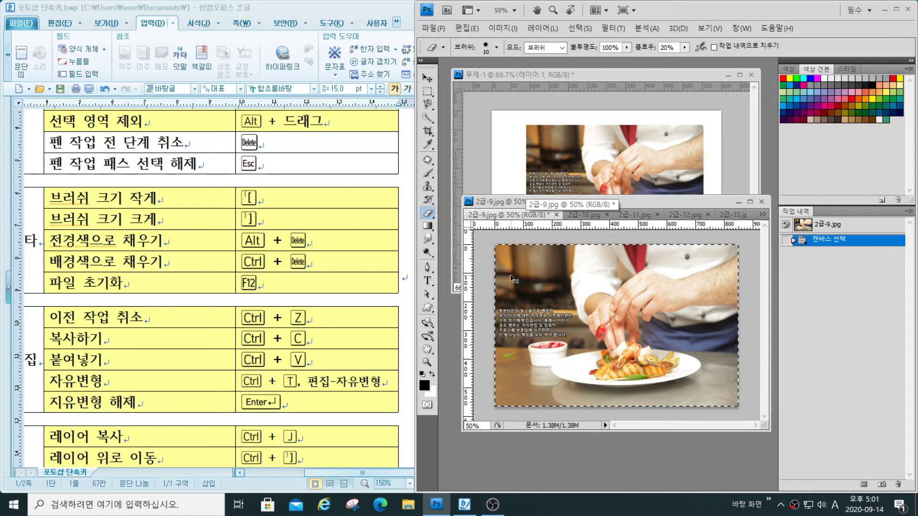
{"action": "key", "text": "ctrl+d"}
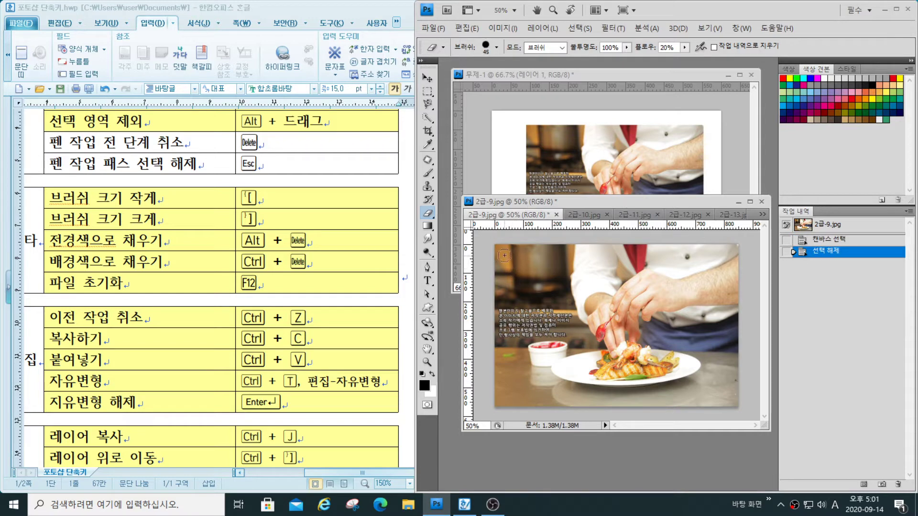
{"action": "left_click", "coordinate": [543, 148]}
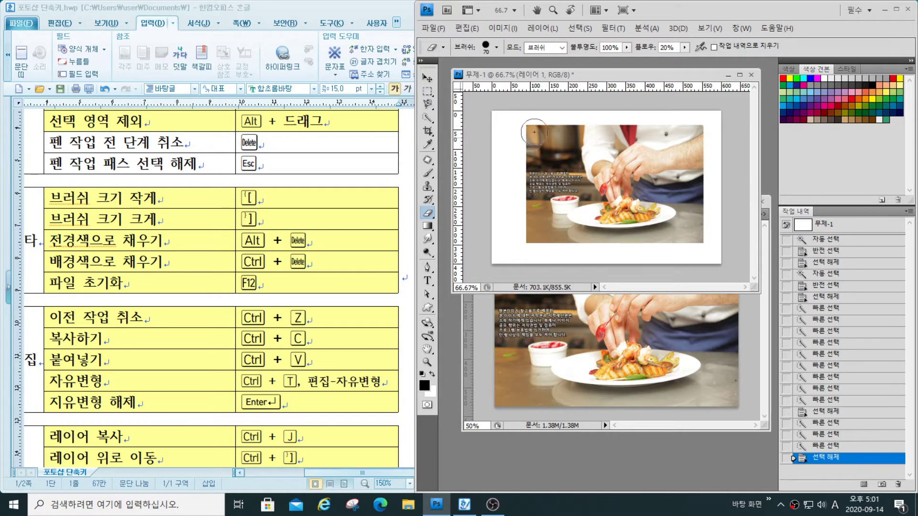
{"action": "mouse_move", "coordinate": [534, 132]}
{"action": "left_mouse_down"}
{"action": "mouse_move", "coordinate": [555, 137]}
{"action": "mouse_move", "coordinate": [532, 137]}
{"action": "mouse_move", "coordinate": [551, 131]}
{"action": "mouse_move", "coordinate": [532, 169]}
{"action": "mouse_move", "coordinate": [522, 151]}
{"action": "mouse_move", "coordinate": [537, 133]}
{"action": "mouse_move", "coordinate": [550, 148]}
{"action": "mouse_move", "coordinate": [513, 191]}
{"action": "mouse_move", "coordinate": [533, 164]}
{"action": "mouse_move", "coordinate": [532, 210]}
{"action": "mouse_move", "coordinate": [543, 198]}
{"action": "mouse_move", "coordinate": [549, 180]}
{"action": "mouse_move", "coordinate": [534, 164]}
{"action": "mouse_move", "coordinate": [560, 201]}
{"action": "left_mouse_up"}
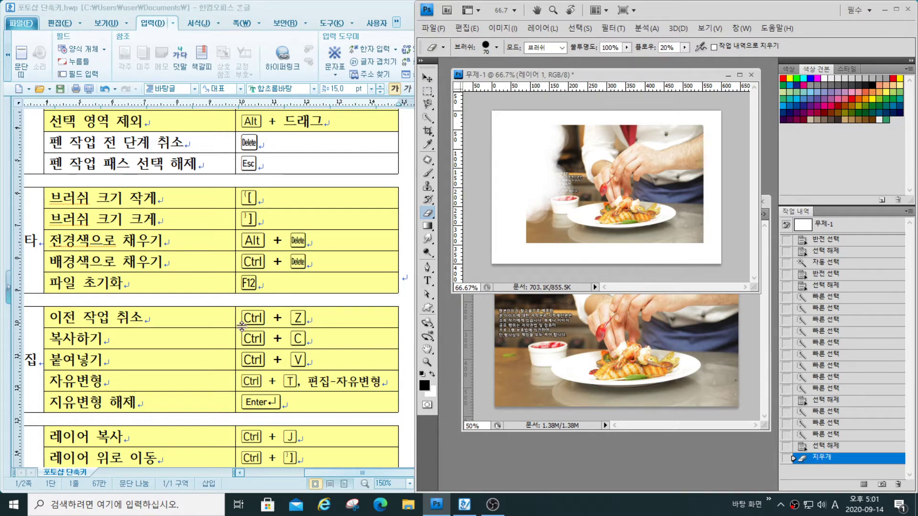
Paint two thick black strokes over the photo in 무제-1 with the Brush at size 80, and undo them
{"action": "left_click", "coordinate": [428, 173]}
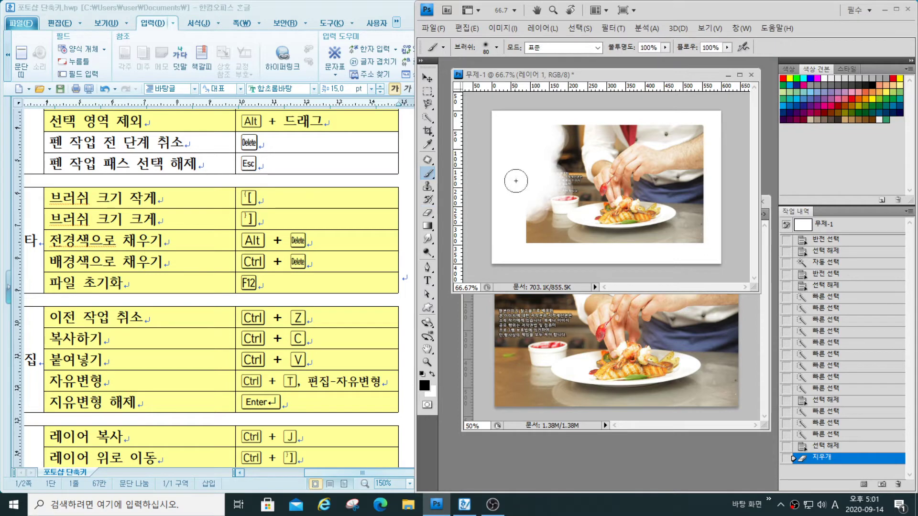
{"action": "mouse_move", "coordinate": [514, 148]}
{"action": "left_mouse_down"}
{"action": "mouse_move", "coordinate": [542, 155]}
{"action": "mouse_move", "coordinate": [549, 167]}
{"action": "mouse_move", "coordinate": [518, 190]}
{"action": "mouse_move", "coordinate": [527, 209]}
{"action": "mouse_move", "coordinate": [554, 189]}
{"action": "left_mouse_up"}
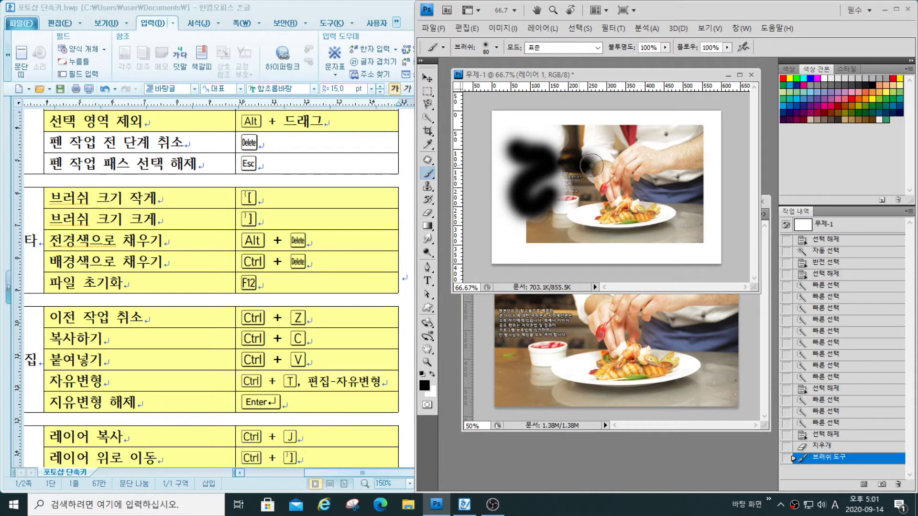
{"action": "mouse_move", "coordinate": [591, 165]}
{"action": "left_mouse_down"}
{"action": "mouse_move", "coordinate": [598, 202]}
{"action": "mouse_move", "coordinate": [582, 221]}
{"action": "mouse_move", "coordinate": [610, 232]}
{"action": "mouse_move", "coordinate": [640, 215]}
{"action": "left_mouse_up"}
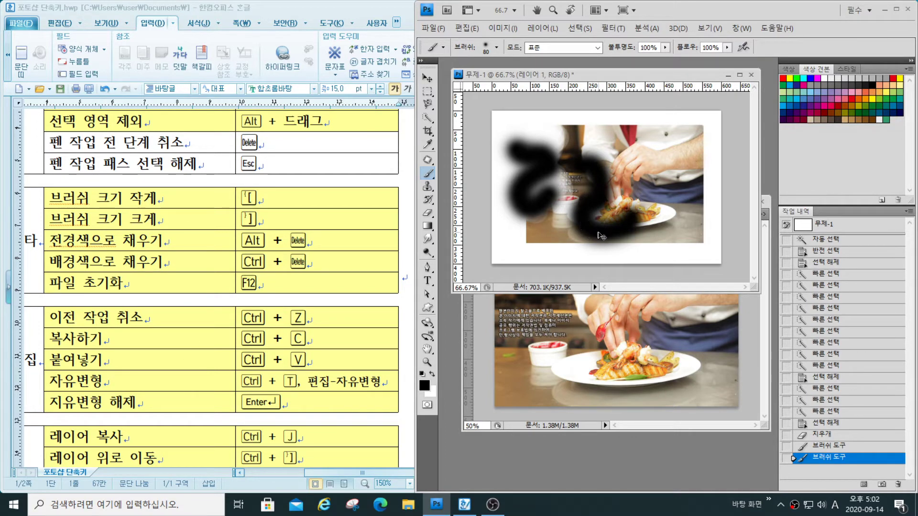
{"action": "key", "text": "ctrl+z"}
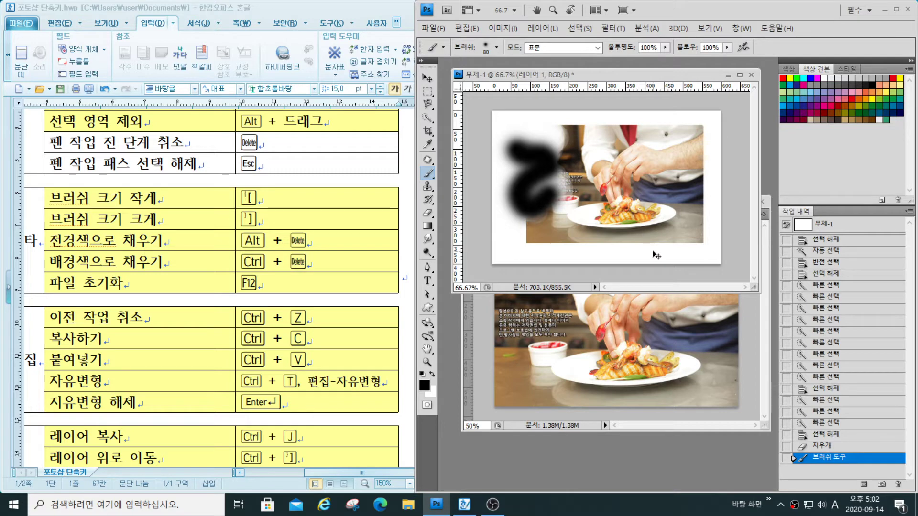
{"action": "key", "text": "ctrl+z"}
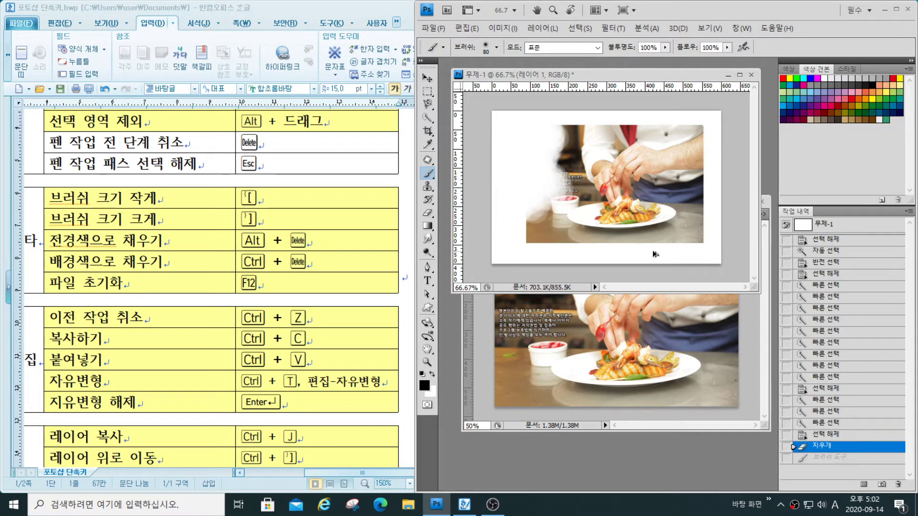
Step backward repeatedly through the history of 무제-1 to an early Quick Selection state
{"action": "key", "text": "ctrl+alt+z"}
{"action": "key", "text": "ctrl+alt+z"}
{"action": "key", "text": "ctrl+alt+z"}
{"action": "key", "text": "ctrl+alt+z"}
{"action": "key", "text": "ctrl+alt+z"}
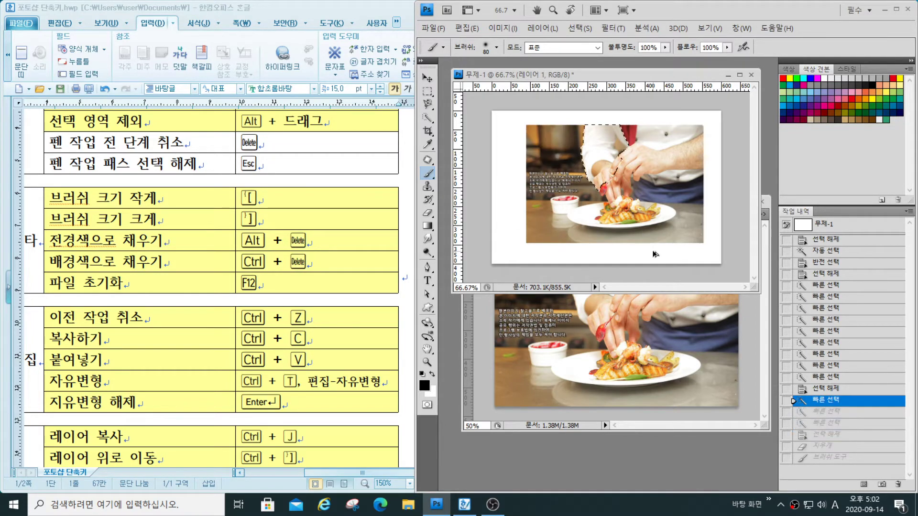
{"action": "key", "text": "ctrl+alt+z"}
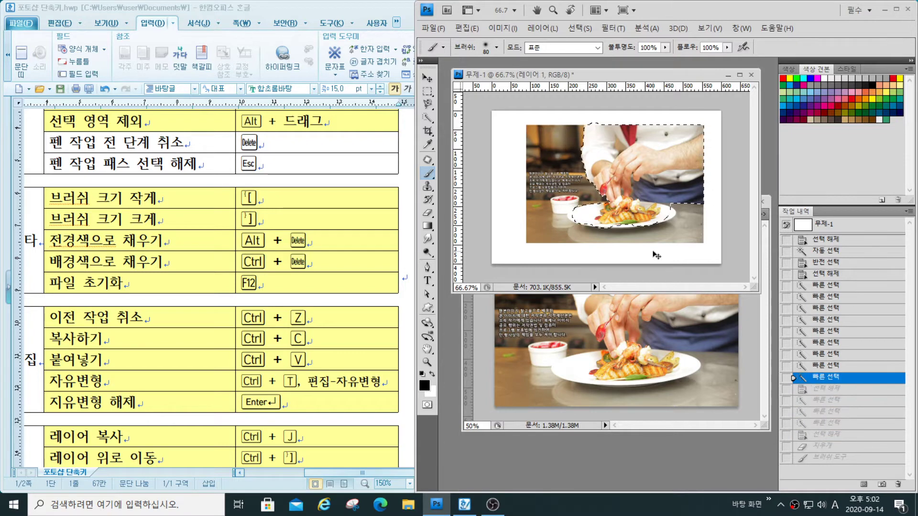
{"action": "key", "text": "ctrl+alt+z"}
{"action": "key", "text": "ctrl+alt+z"}
{"action": "key", "text": "ctrl+alt+z"}
{"action": "key", "text": "ctrl+alt+z"}
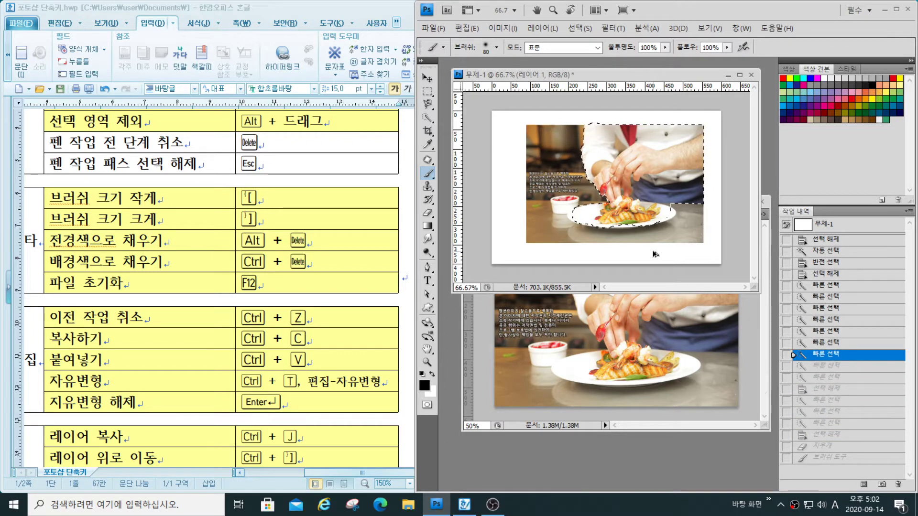
{"action": "key", "text": "ctrl+alt+z"}
{"action": "key", "text": "ctrl+alt+z"}
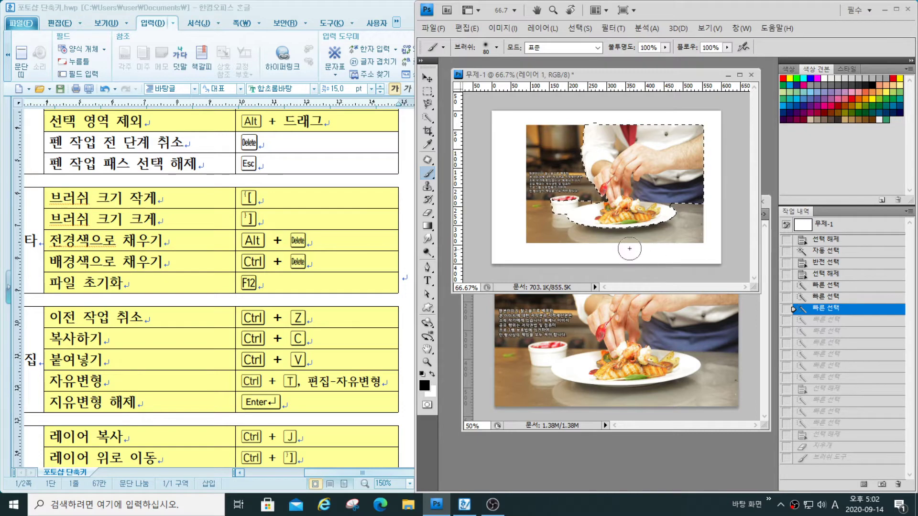
Restore the brush stroke state in the history, go back to an earlier deselect state, and revert 무제-1 to its opening snapshot
{"action": "left_click", "coordinate": [833, 459]}
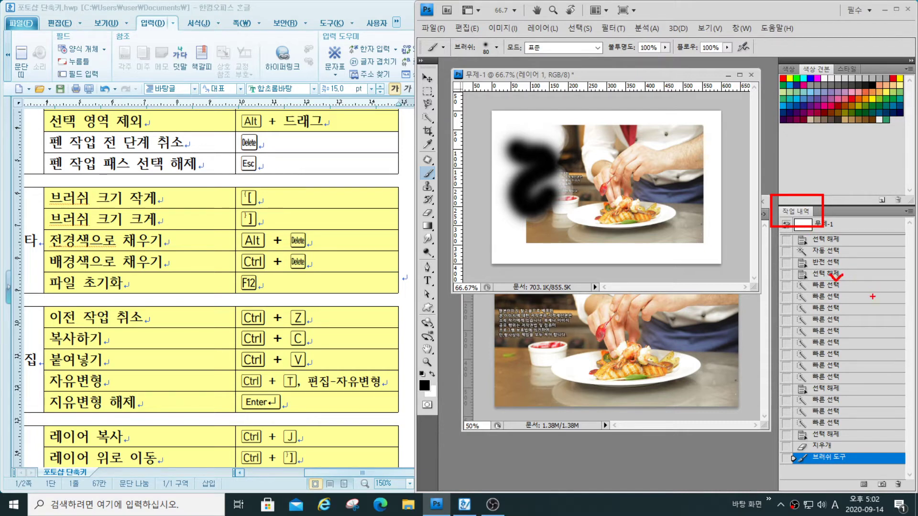
{"action": "key", "text": "Escape"}
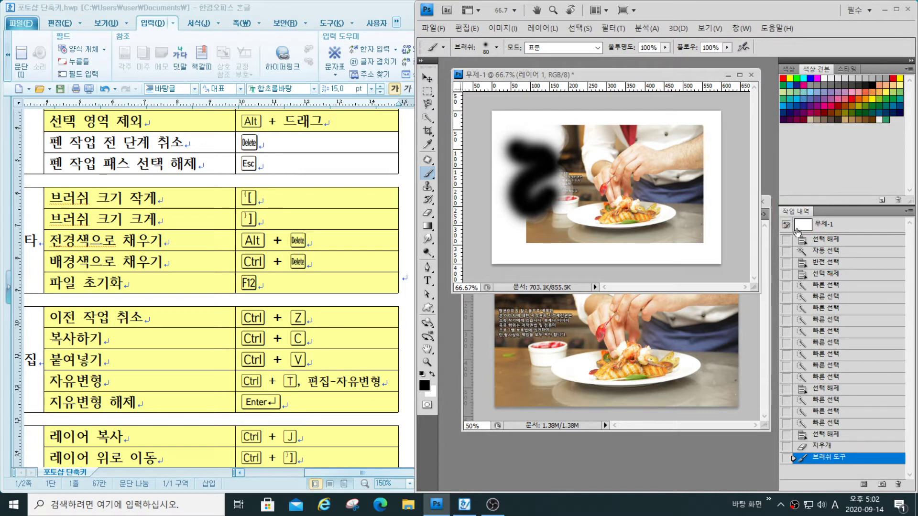
{"action": "left_click", "coordinate": [820, 275]}
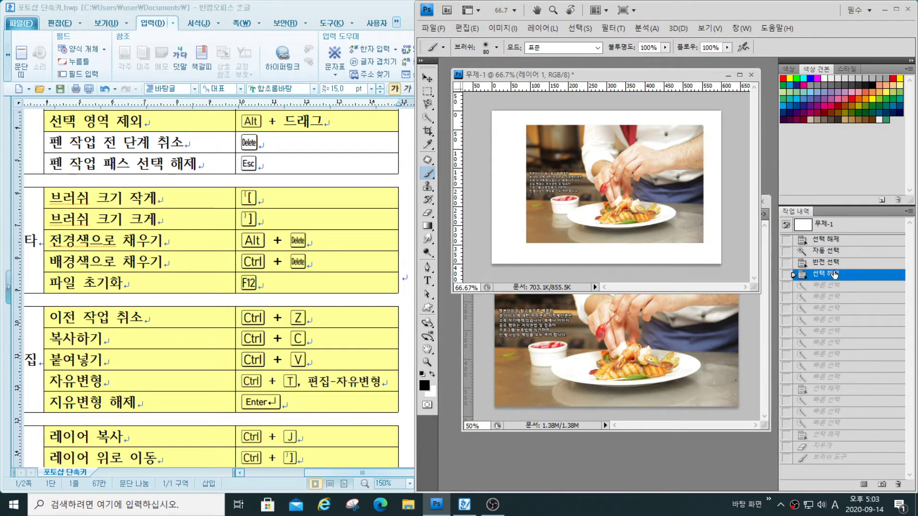
{"action": "left_click", "coordinate": [806, 228]}
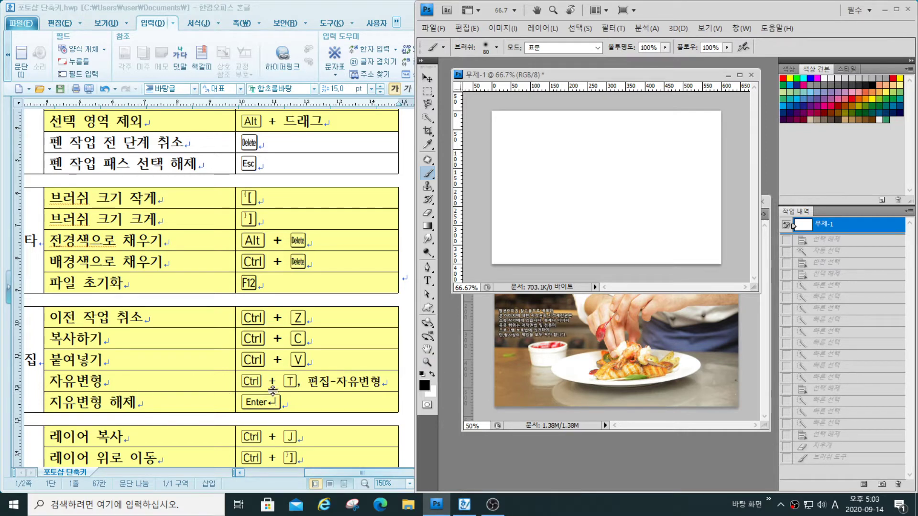
Copy the entire canvas of 2급-9.jpg and paste it into 무제-1
{"action": "left_click", "coordinate": [728, 363]}
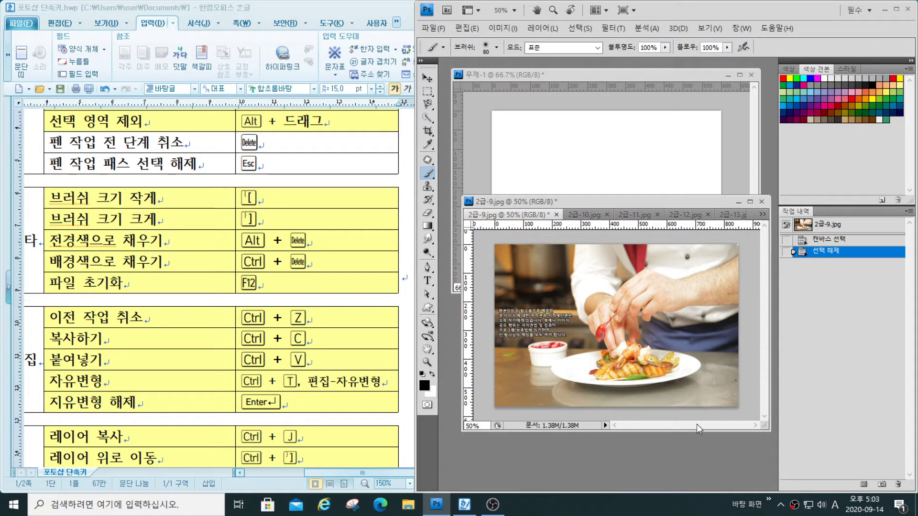
{"action": "key", "text": "ctrl+a"}
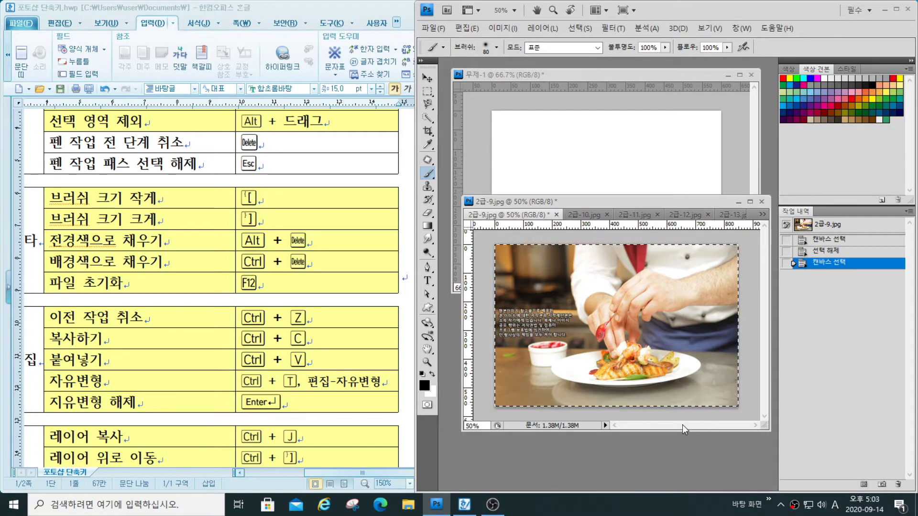
{"action": "left_click", "coordinate": [589, 153]}
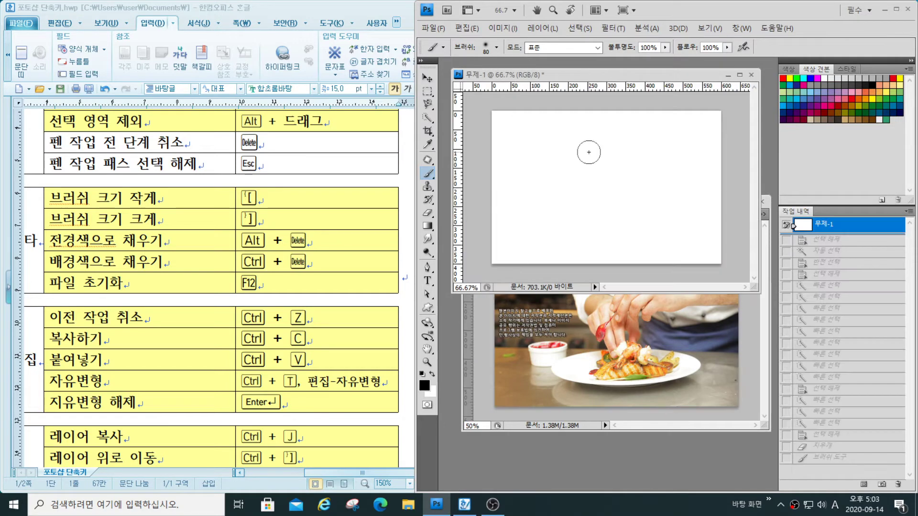
{"action": "key", "text": "ctrl+v"}
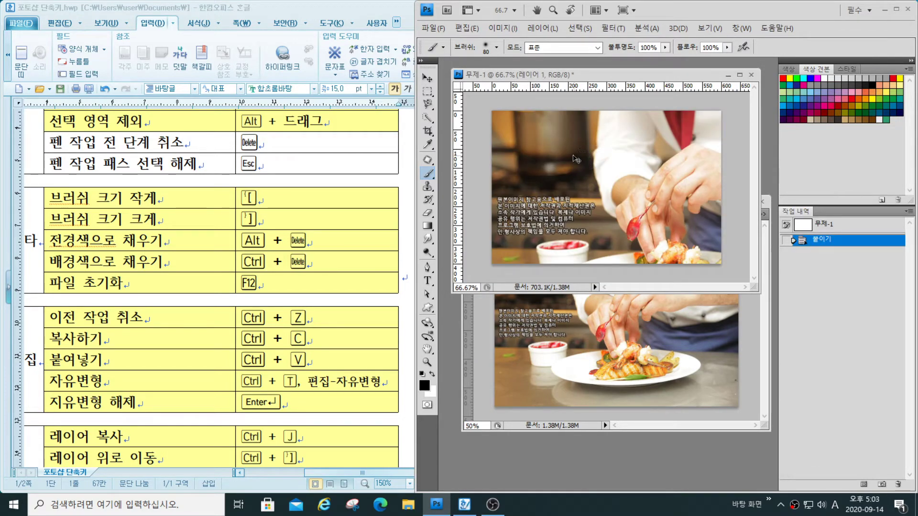
Free Transform the pasted photo to fit the canvas at 71.2% width and 72.2% height, flip it horizontally, and apply the transform
{"action": "key", "text": "ctrl+t"}
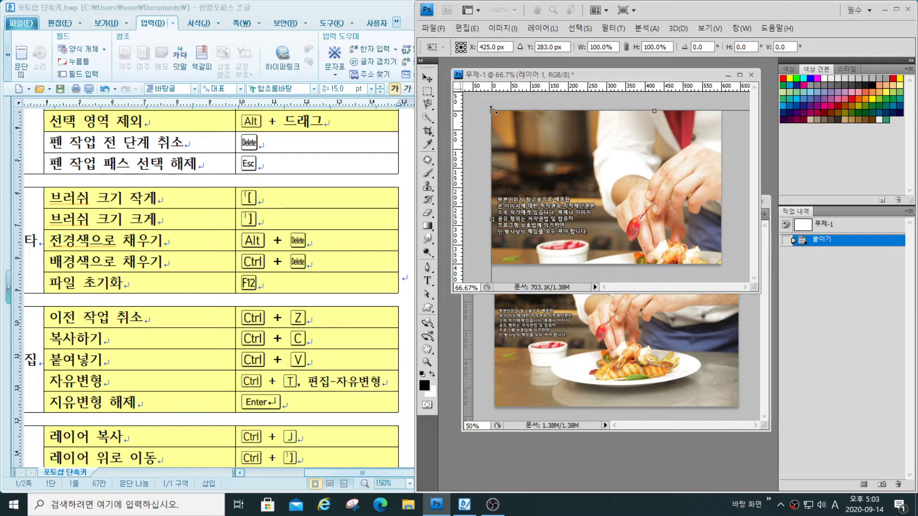
{"action": "left_click_drag", "start_coordinate": [493, 110], "coordinate": [572, 155]}
{"action": "left_click_drag", "start_coordinate": [679, 236], "coordinate": [722, 265]}
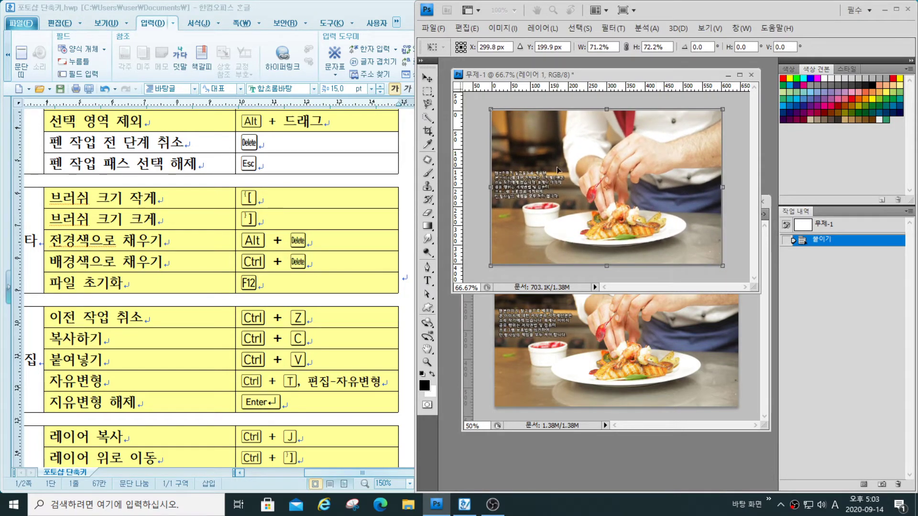
{"action": "right_click", "coordinate": [610, 156]}
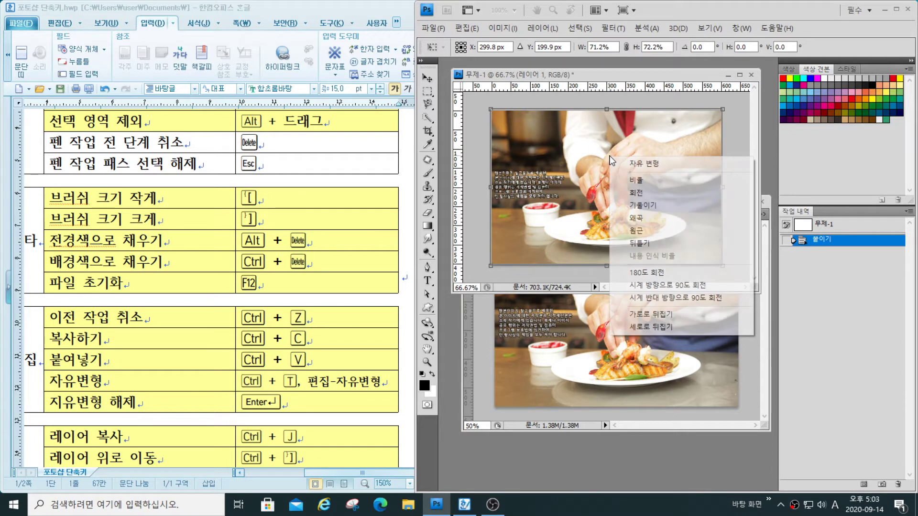
{"action": "left_click", "coordinate": [654, 314]}
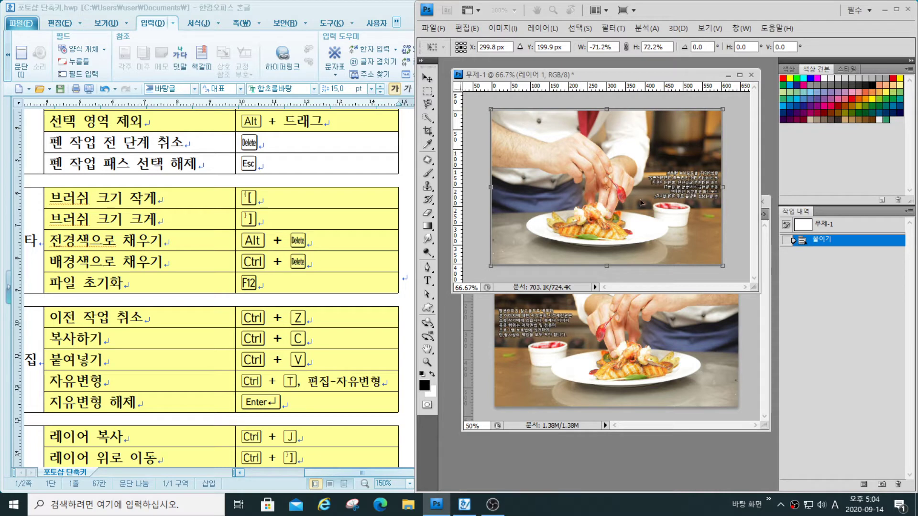
{"action": "key", "text": "b"}
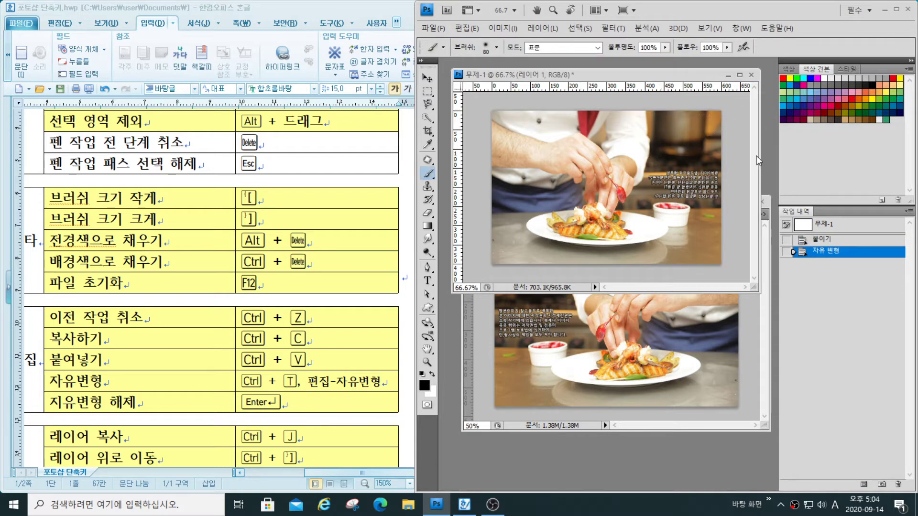
Start Free Transform on the flipped photo, check which commands are available while it is active, and end the transform
{"action": "key", "text": "ctrl+t"}
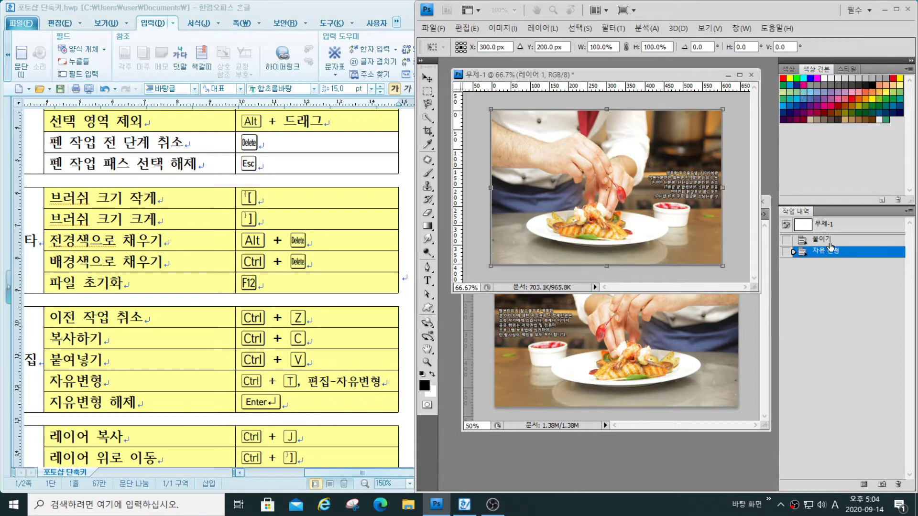
{"action": "left_click", "coordinate": [580, 28]}
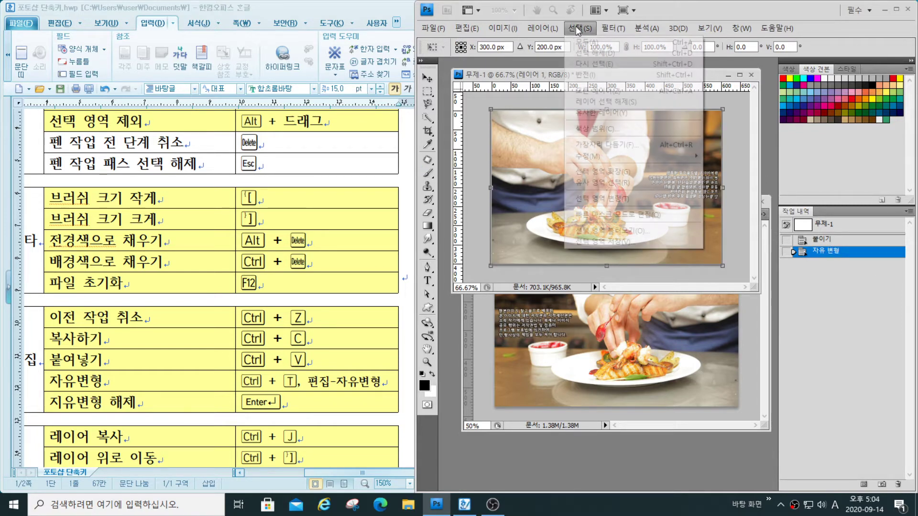
{"action": "mouse_move", "coordinate": [522, 32]}
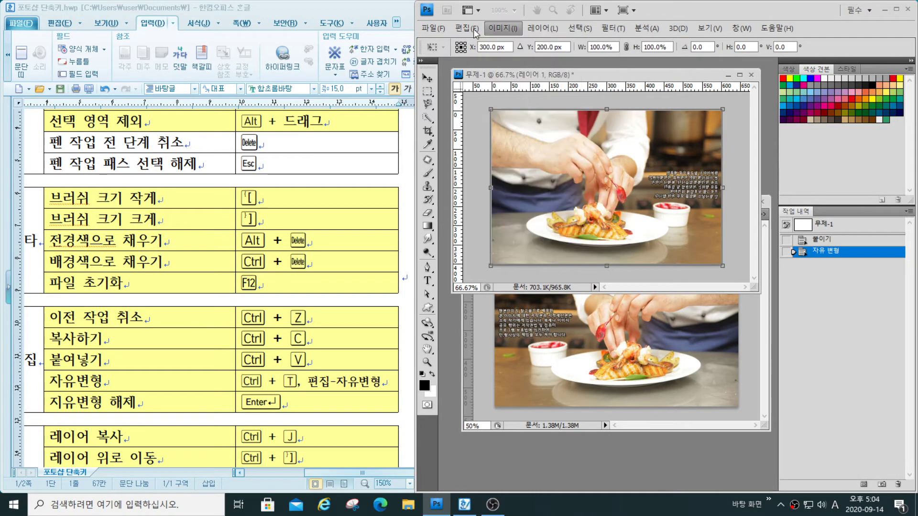
{"action": "left_click", "coordinate": [467, 28]}
{"action": "left_click", "coordinate": [614, 29]}
{"action": "left_click", "coordinate": [670, 29]}
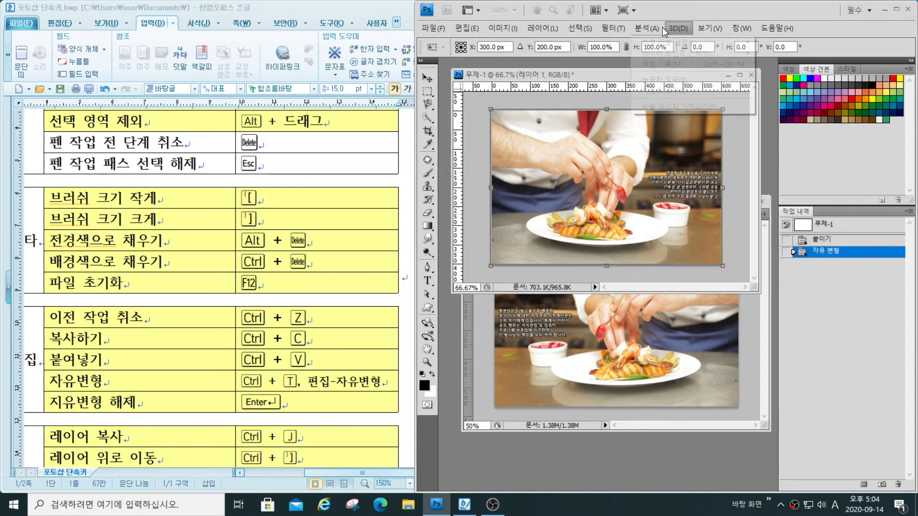
{"action": "left_click", "coordinate": [646, 30]}
{"action": "left_click", "coordinate": [646, 32]}
{"action": "left_click", "coordinate": [677, 30]}
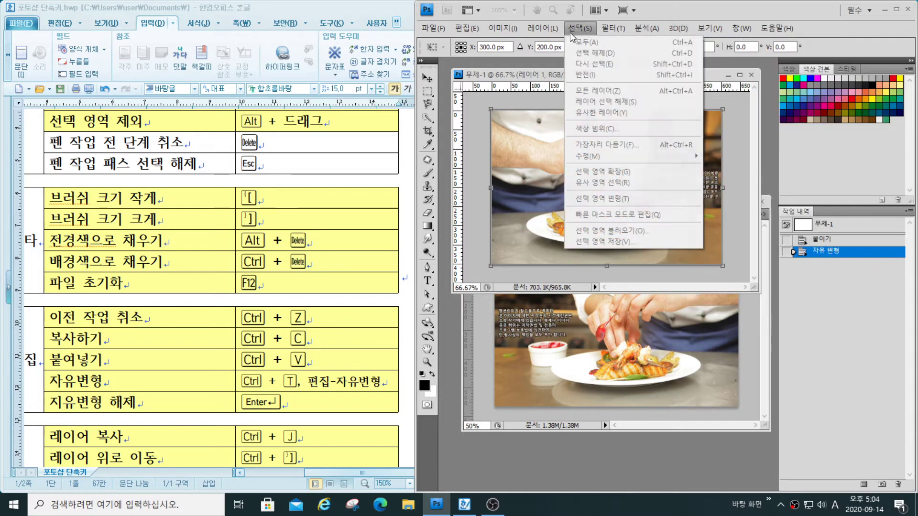
{"action": "left_click", "coordinate": [579, 31]}
{"action": "left_click", "coordinate": [528, 29]}
{"action": "left_click", "coordinate": [527, 29]}
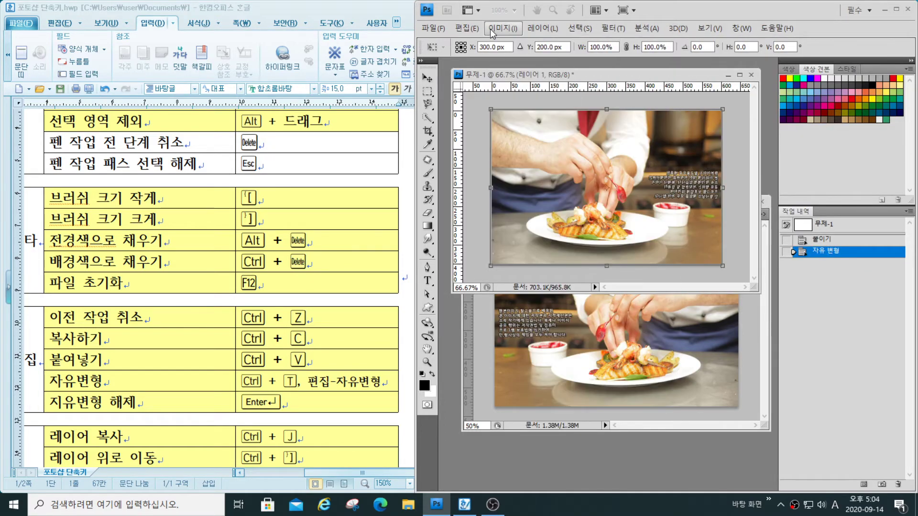
{"action": "left_click", "coordinate": [709, 35]}
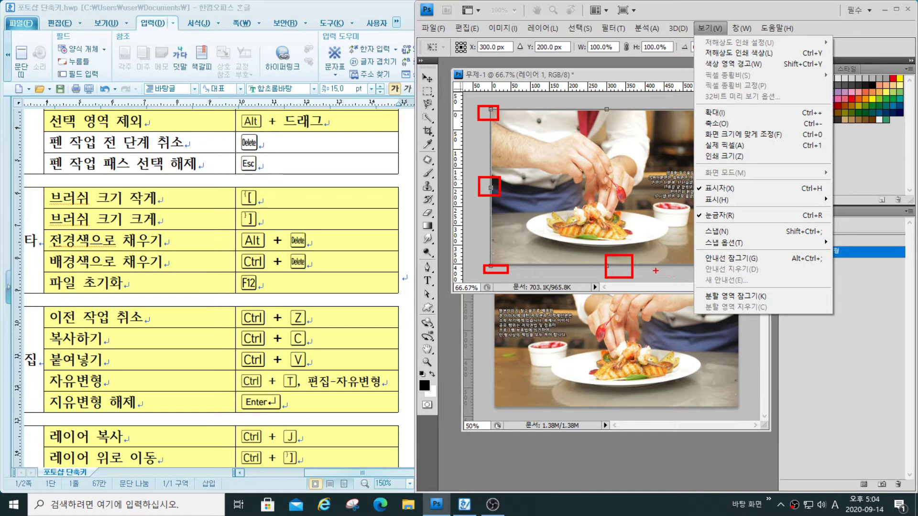
{"action": "left_click", "coordinate": [609, 193]}
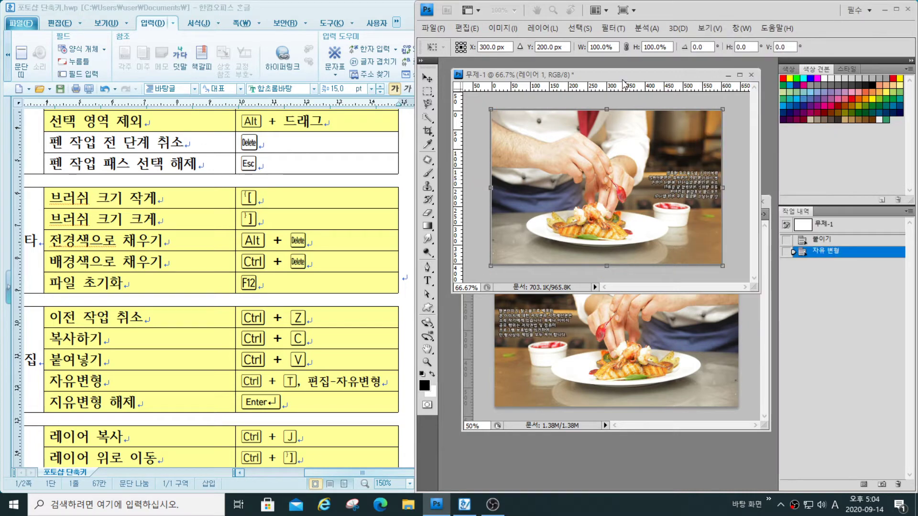
{"action": "key", "text": "b"}
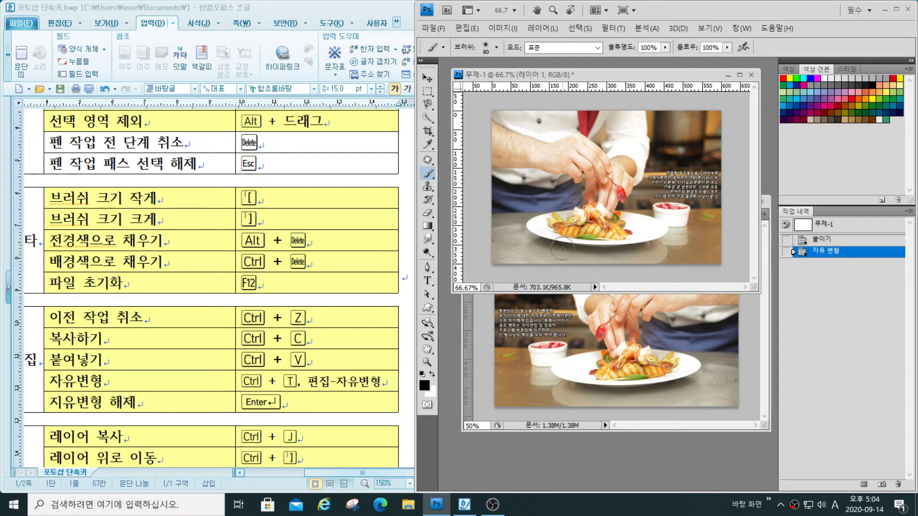
Check the available layer and view commands outside Free Transform, and bring the layer and image shortcuts into view in the shortcut document
{"action": "left_click", "coordinate": [575, 33]}
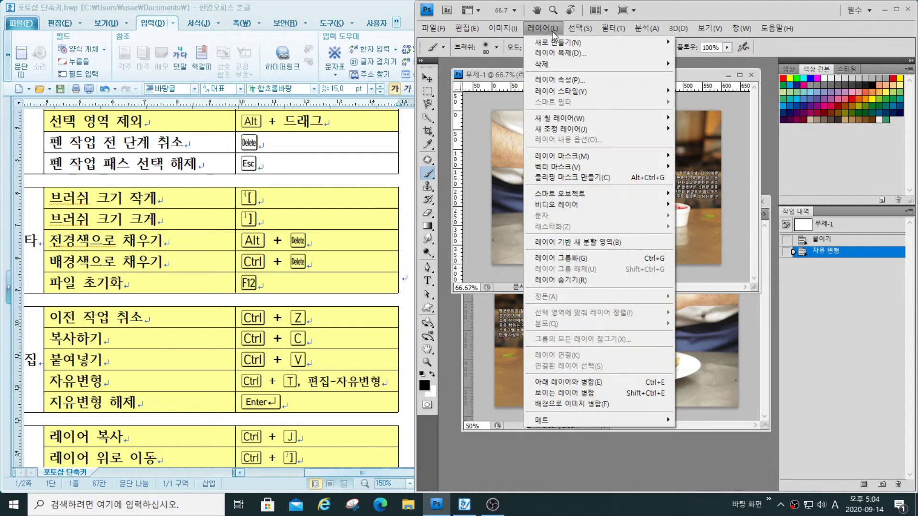
{"action": "left_click", "coordinate": [549, 33]}
{"action": "left_click", "coordinate": [547, 30]}
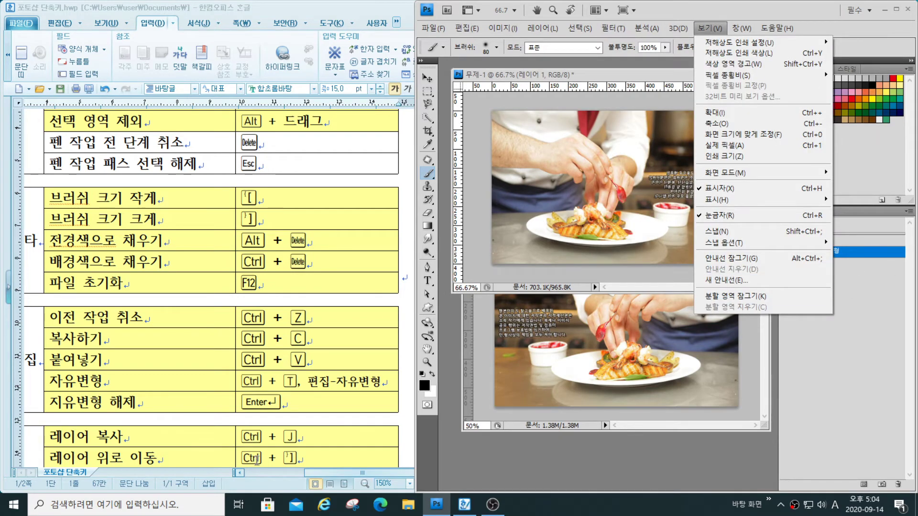
{"action": "left_click", "coordinate": [619, 218]}
{"action": "scroll", "coordinate": [381, 275], "scroll_direction": "down", "scroll_amount": 1}
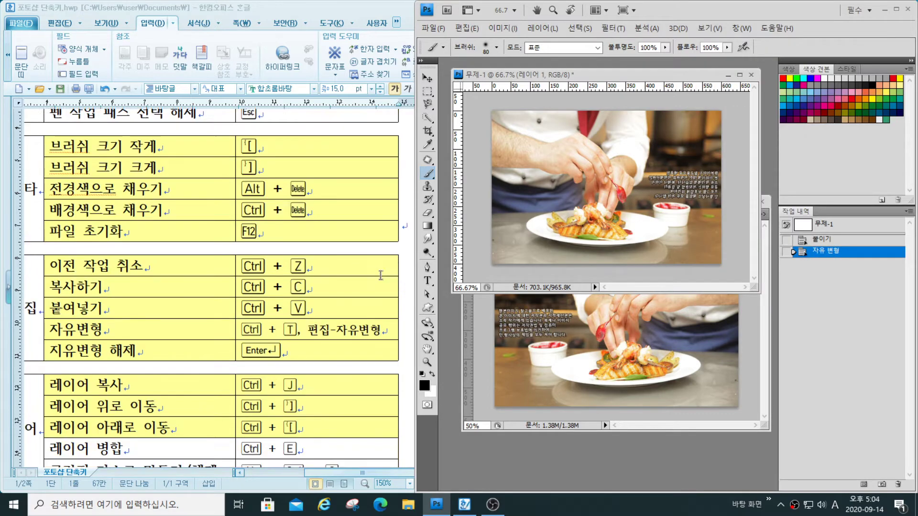
{"action": "scroll", "coordinate": [381, 275], "scroll_direction": "down", "scroll_amount": 2}
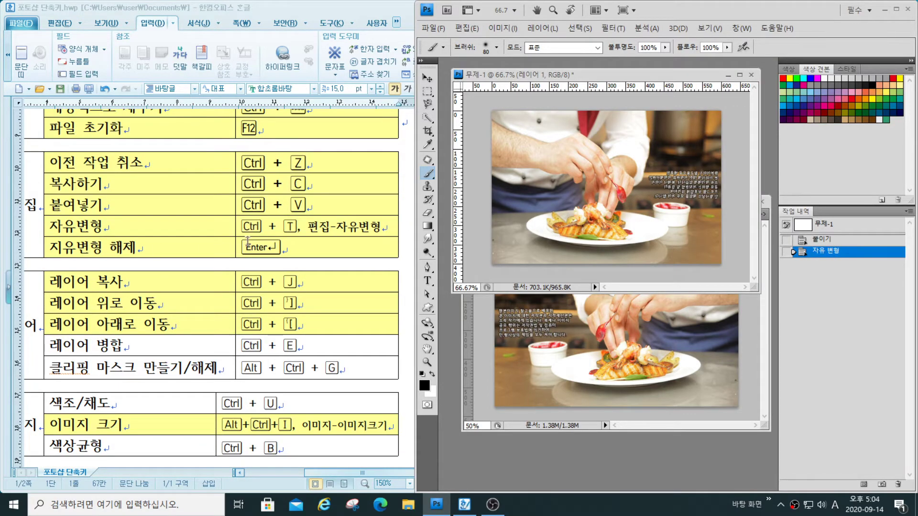
Display the Layers panel for 무제-1
{"action": "scroll", "coordinate": [107, 333], "scroll_direction": "down", "scroll_amount": 1}
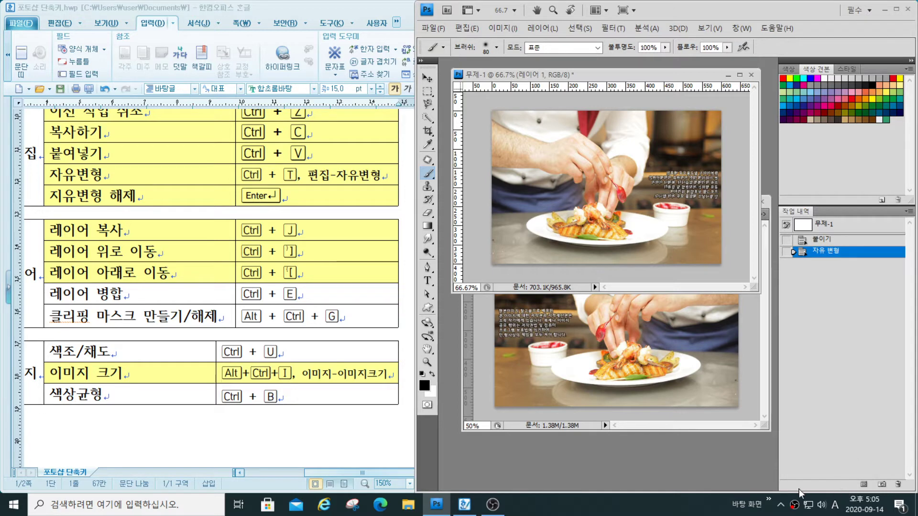
{"action": "left_click", "coordinate": [741, 28]}
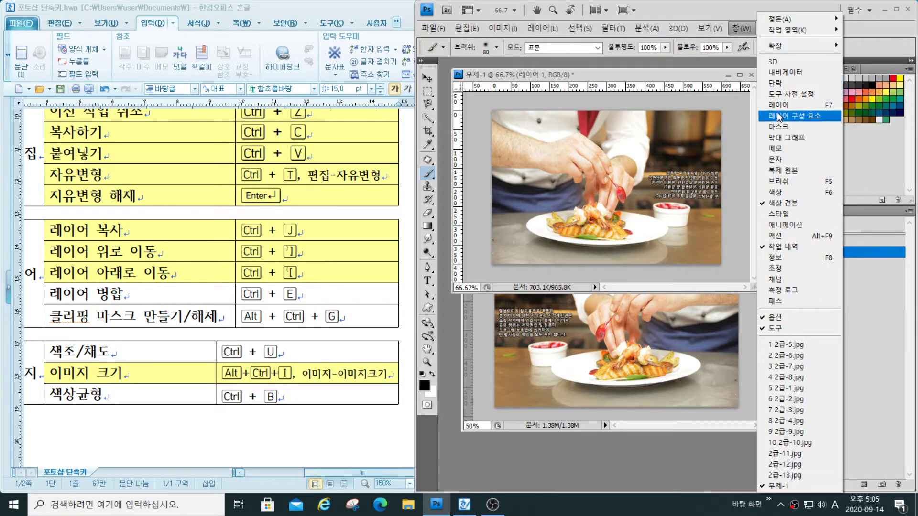
{"action": "left_click", "coordinate": [803, 105]}
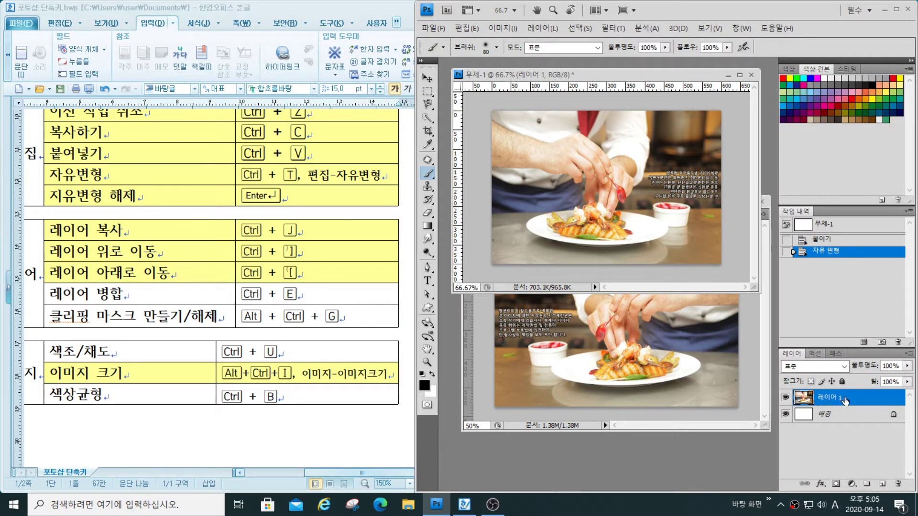
Try copying 레이어 1 by duplicating it and by pasting the copied photo, reverting each attempt to the Free Transform history state
{"action": "left_click_drag", "start_coordinate": [845, 401], "coordinate": [883, 486]}
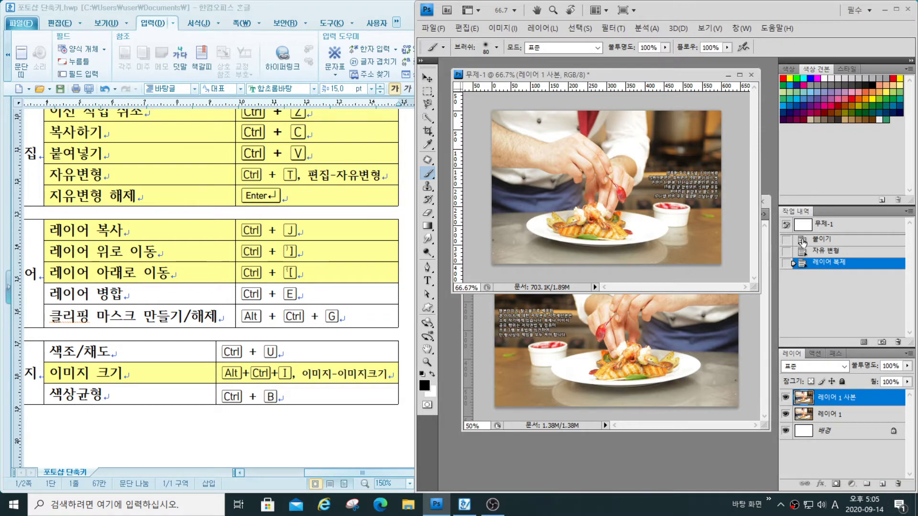
{"action": "left_click", "coordinate": [826, 251]}
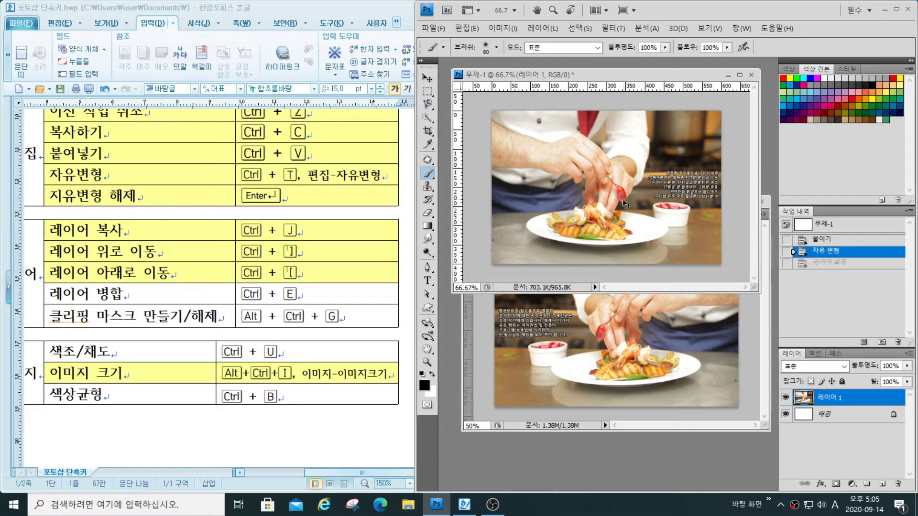
{"action": "key", "text": "ctrl+v"}
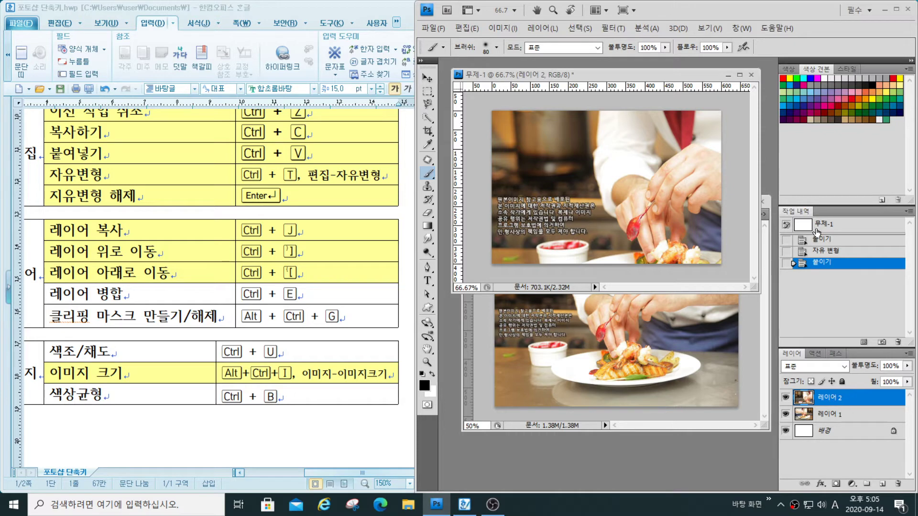
{"action": "left_click", "coordinate": [821, 252]}
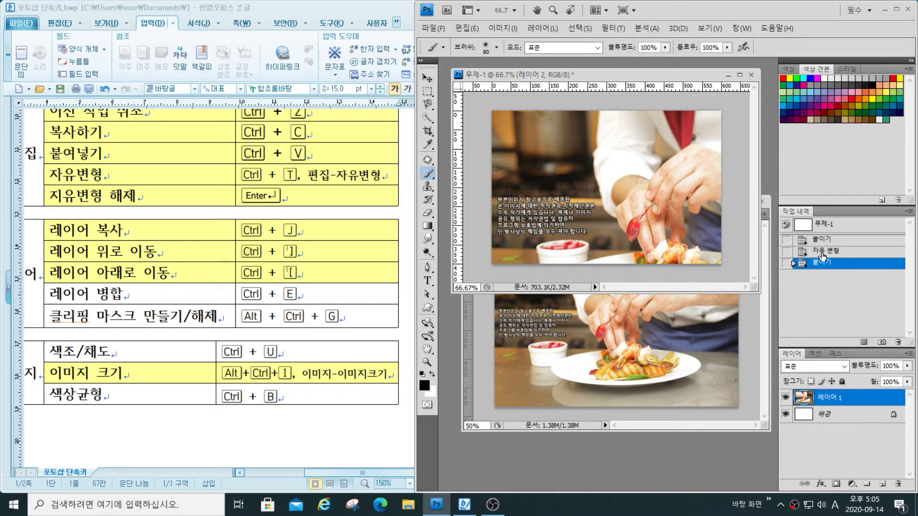
Duplicate 레이어 1 as 레이어 1 사본 through the Duplicate Layer dialog, and revert to the Free Transform history state
{"action": "right_click", "coordinate": [832, 403]}
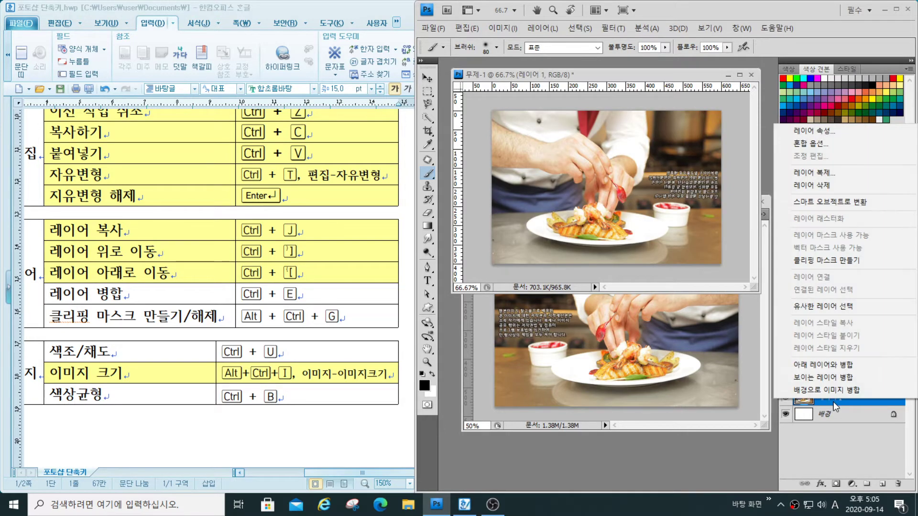
{"action": "left_click", "coordinate": [814, 173]}
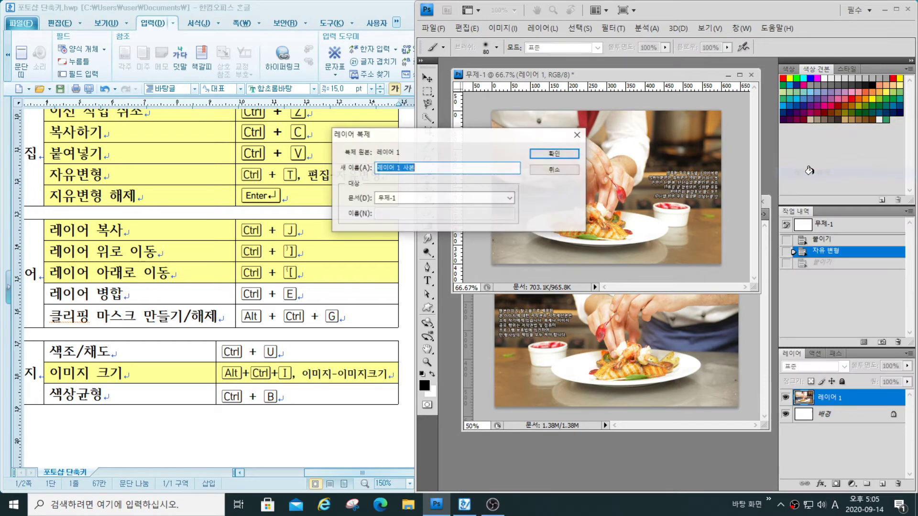
{"action": "left_click", "coordinate": [569, 156]}
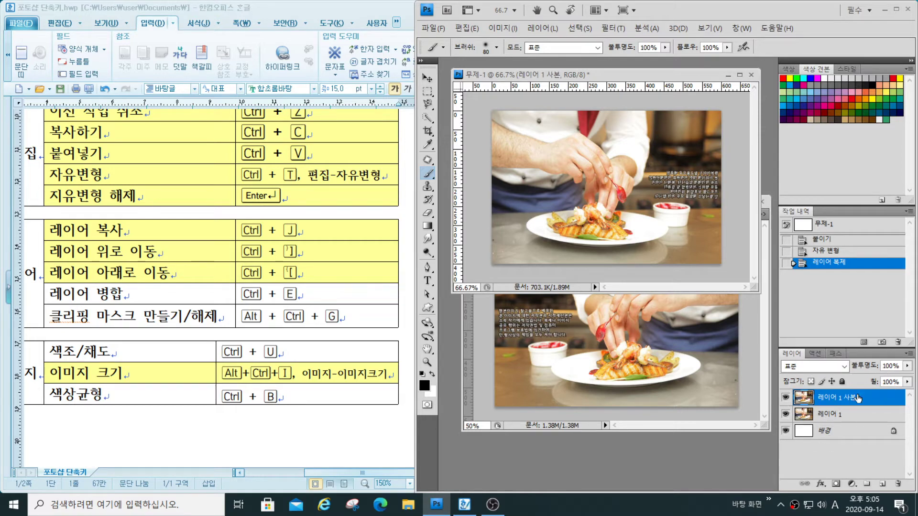
{"action": "left_click", "coordinate": [830, 253]}
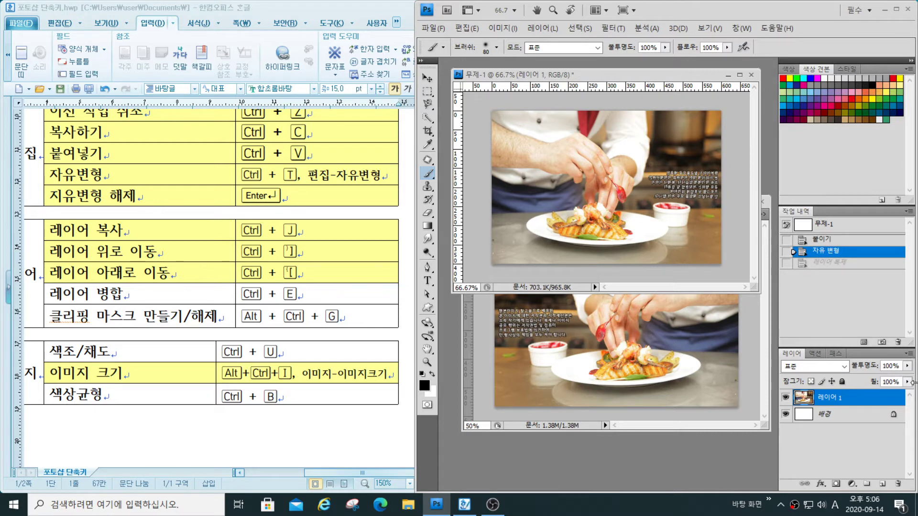
Duplicate 레이어 1 with Layer via Copy, check the original layer's available commands, and revert to the Free Transform history state
{"action": "key", "text": "ctrl+j"}
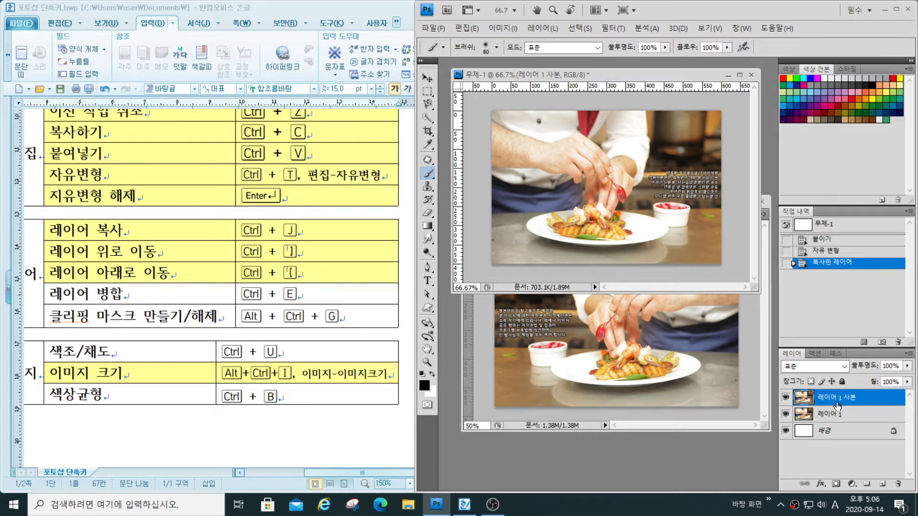
{"action": "right_click", "coordinate": [828, 420]}
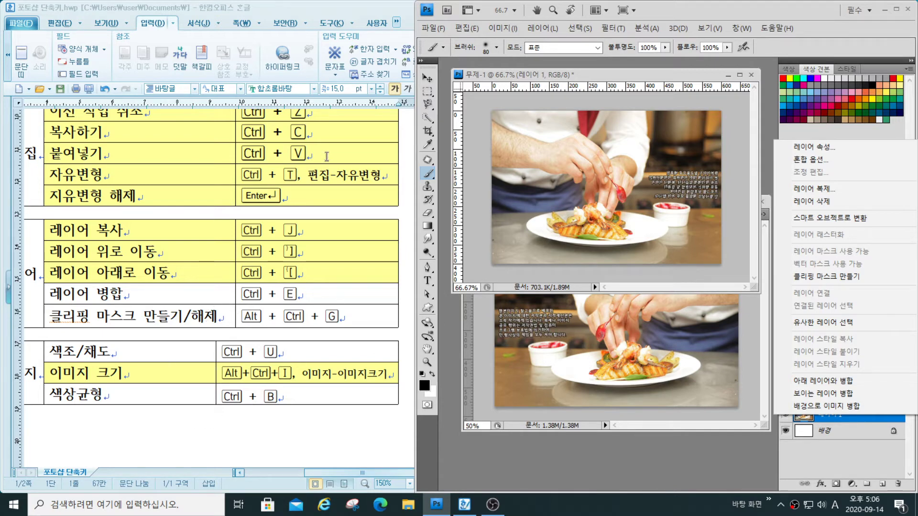
{"action": "left_click", "coordinate": [716, 478]}
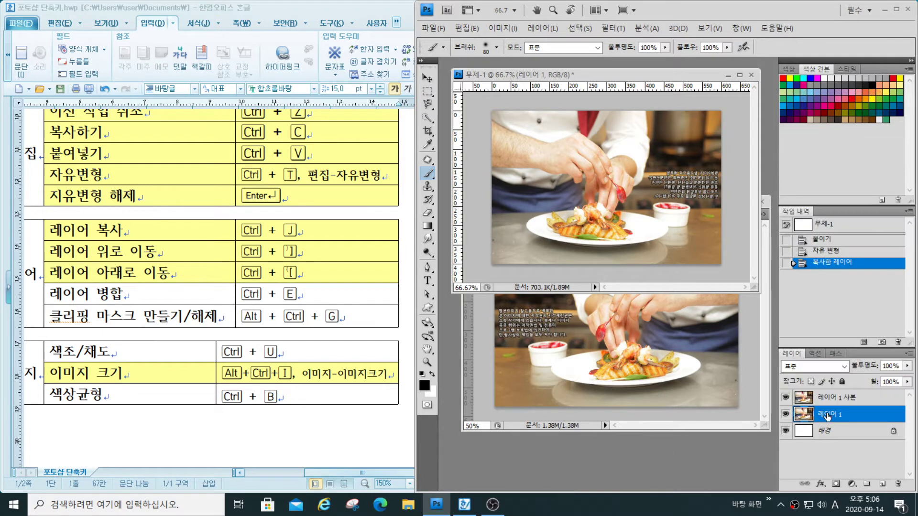
{"action": "left_click", "coordinate": [827, 253]}
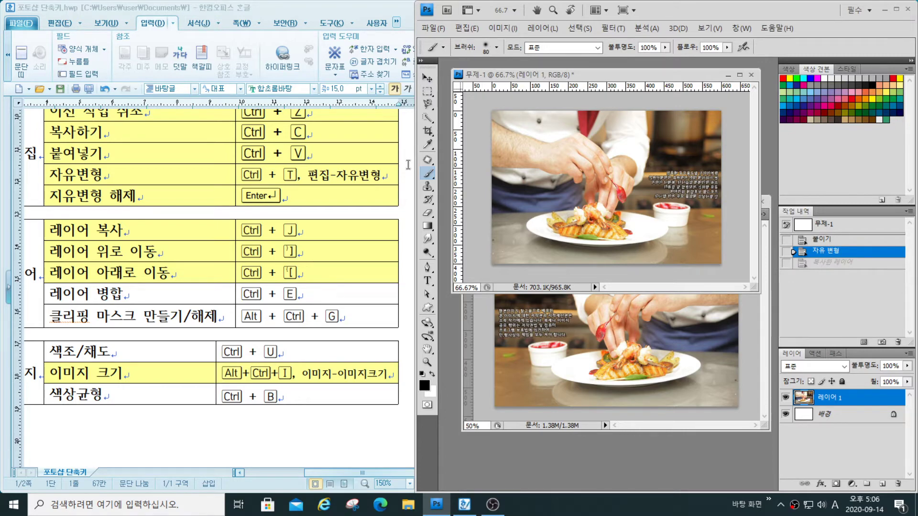
Bring 2급-10.jpg to the front and revert the stray brush stroke across the cupcake's frosting
{"action": "left_click", "coordinate": [549, 334]}
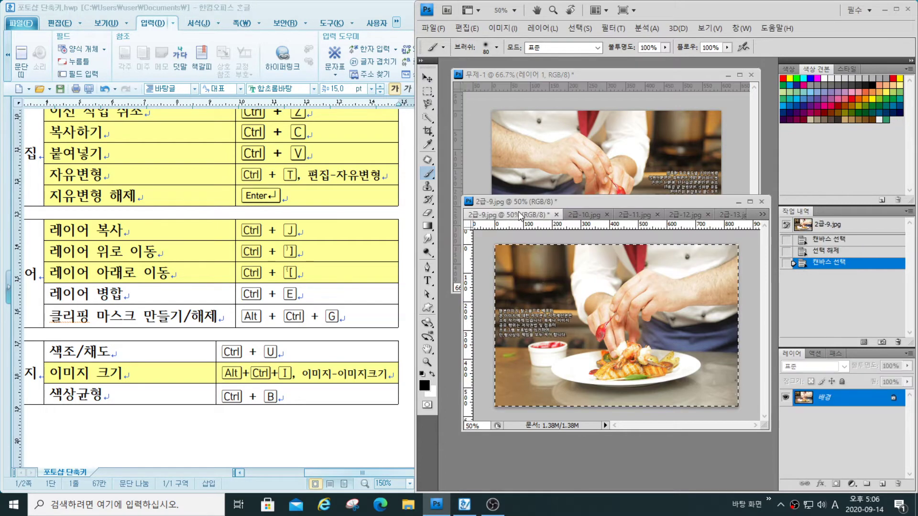
{"action": "left_click", "coordinate": [585, 215]}
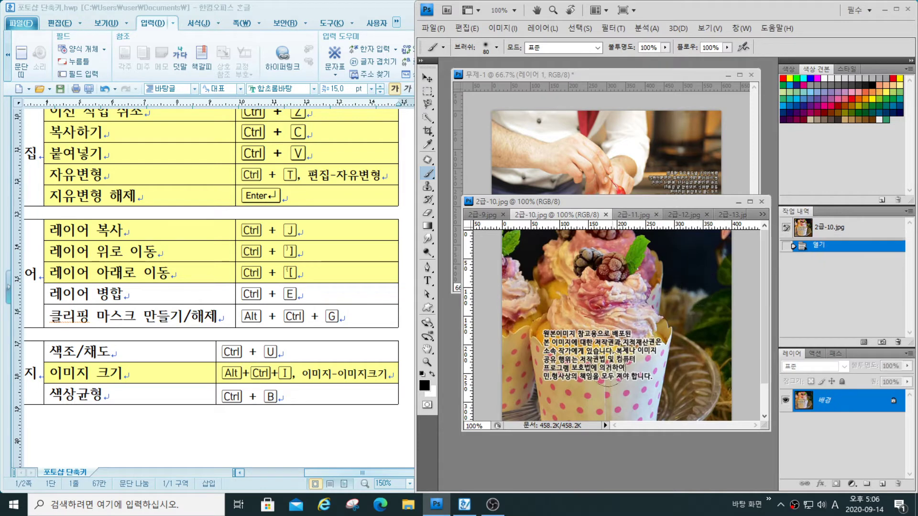
{"action": "mouse_move", "coordinate": [595, 260]}
{"action": "left_mouse_down"}
{"action": "mouse_move", "coordinate": [610, 284]}
{"action": "mouse_move", "coordinate": [619, 313]}
{"action": "left_mouse_up"}
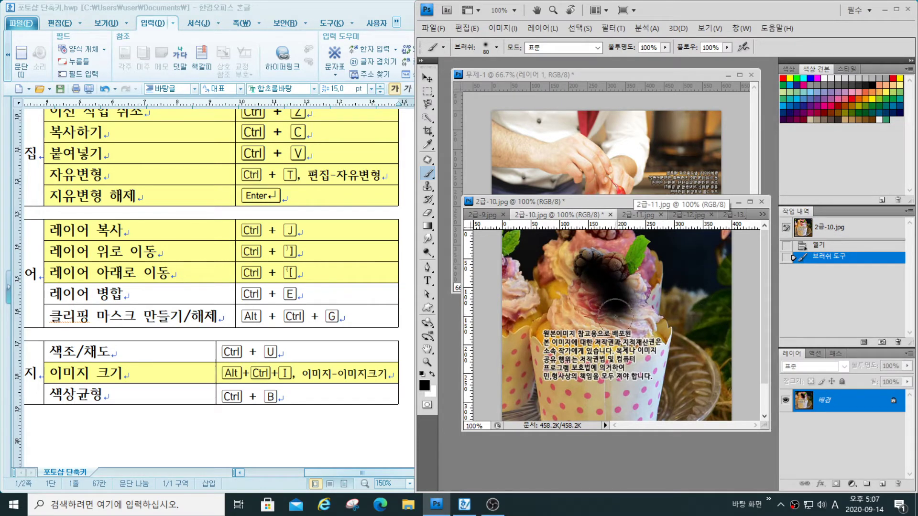
{"action": "left_click", "coordinate": [818, 245]}
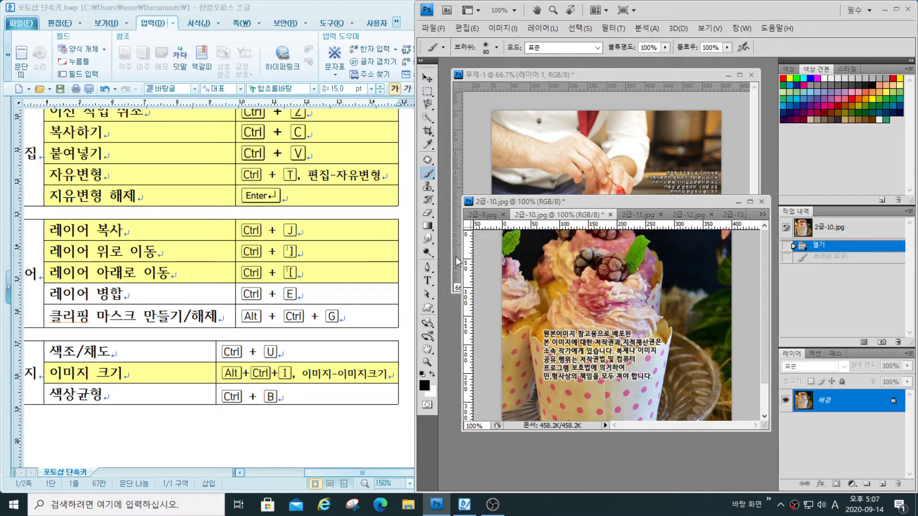
Select the front cupcake with the Quick Selection tool in add mode, and copy it into 무제-1
{"action": "left_click", "coordinate": [427, 118]}
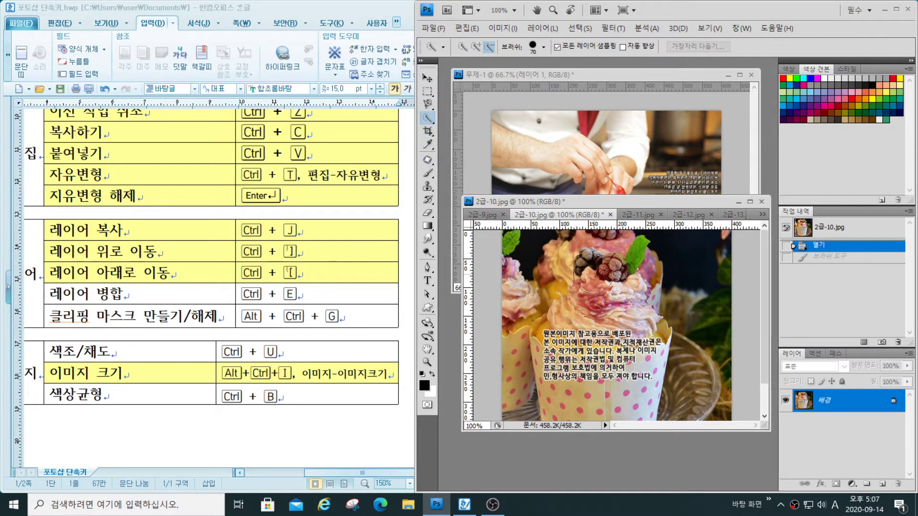
{"action": "left_click", "coordinate": [476, 46]}
{"action": "mouse_move", "coordinate": [577, 296]}
{"action": "left_mouse_down"}
{"action": "mouse_move", "coordinate": [593, 277]}
{"action": "mouse_move", "coordinate": [586, 262]}
{"action": "mouse_move", "coordinate": [635, 315]}
{"action": "mouse_move", "coordinate": [555, 401]}
{"action": "mouse_move", "coordinate": [622, 406]}
{"action": "mouse_move", "coordinate": [655, 345]}
{"action": "mouse_move", "coordinate": [569, 330]}
{"action": "mouse_move", "coordinate": [593, 351]}
{"action": "mouse_move", "coordinate": [595, 378]}
{"action": "mouse_move", "coordinate": [578, 350]}
{"action": "mouse_move", "coordinate": [612, 299]}
{"action": "left_mouse_up"}
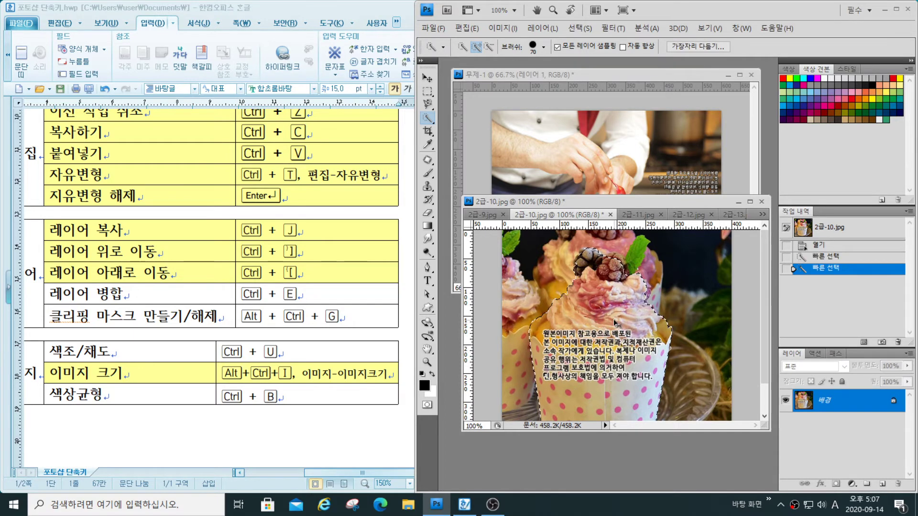
{"action": "left_click", "coordinate": [575, 177]}
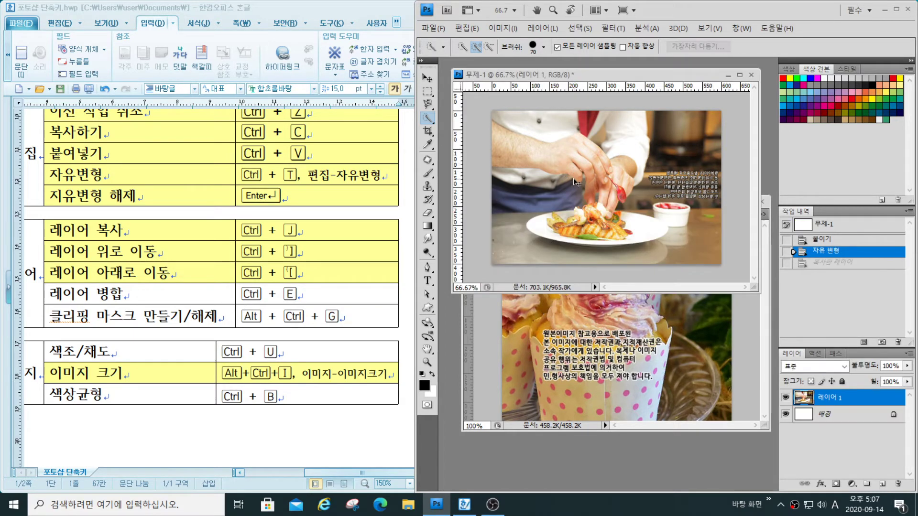
{"action": "key", "text": "ctrl+v"}
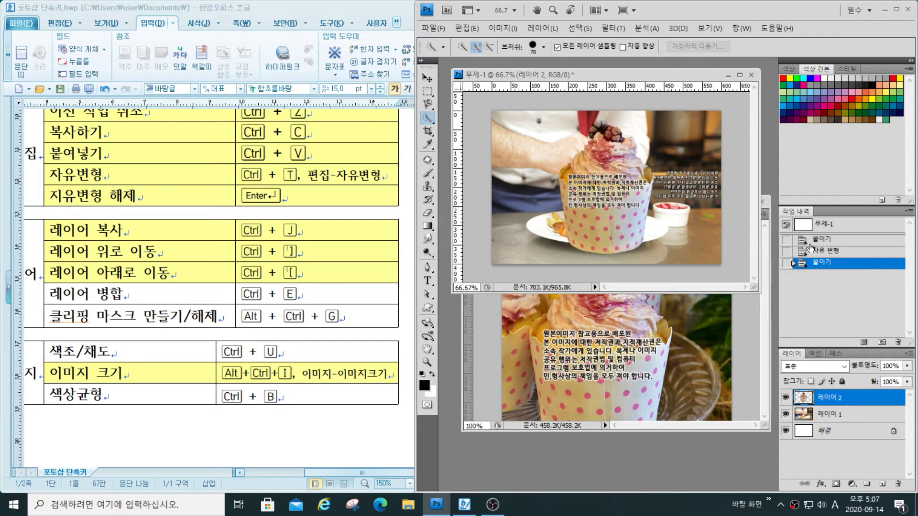
In 2급-11.jpg, select both watermelon shapes with the Quick Selection tool
{"action": "left_click", "coordinate": [478, 372]}
{"action": "left_click", "coordinate": [652, 215]}
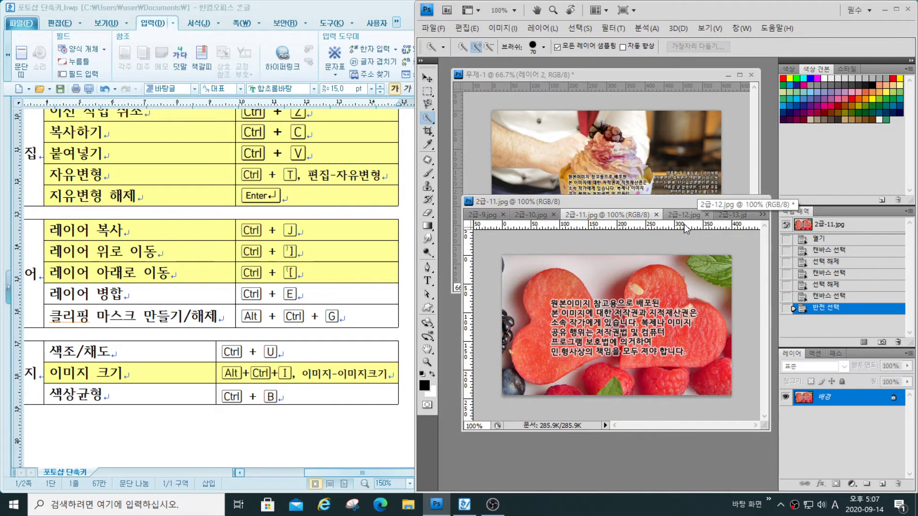
{"action": "mouse_move", "coordinate": [548, 294]}
{"action": "left_mouse_down"}
{"action": "mouse_move", "coordinate": [574, 305]}
{"action": "mouse_move", "coordinate": [540, 335]}
{"action": "mouse_move", "coordinate": [526, 368]}
{"action": "mouse_move", "coordinate": [587, 345]}
{"action": "left_mouse_up"}
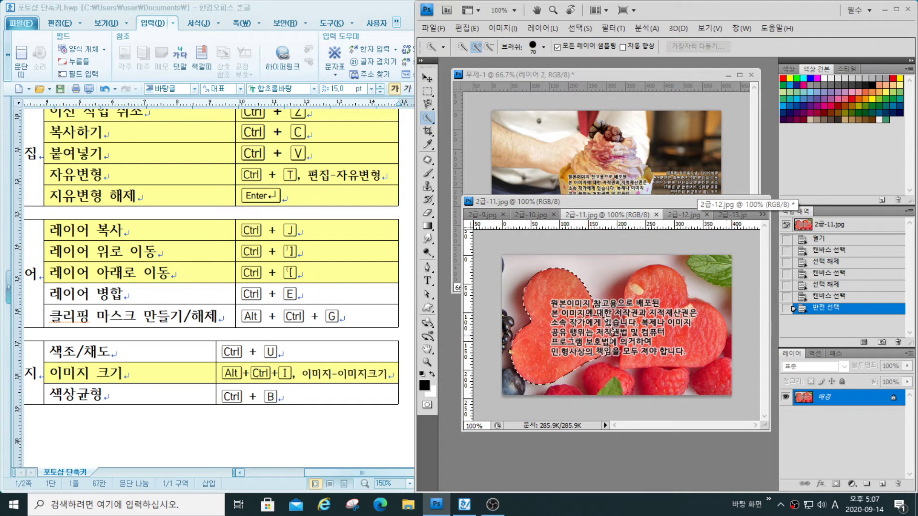
{"action": "left_click", "coordinate": [654, 304]}
{"action": "mouse_move", "coordinate": [653, 285]}
{"action": "left_mouse_down"}
{"action": "mouse_move", "coordinate": [636, 310]}
{"action": "mouse_move", "coordinate": [664, 325]}
{"action": "mouse_move", "coordinate": [642, 350]}
{"action": "mouse_move", "coordinate": [621, 334]}
{"action": "mouse_move", "coordinate": [703, 310]}
{"action": "mouse_move", "coordinate": [622, 325]}
{"action": "mouse_move", "coordinate": [658, 340]}
{"action": "mouse_move", "coordinate": [639, 329]}
{"action": "mouse_move", "coordinate": [619, 340]}
{"action": "left_mouse_up"}
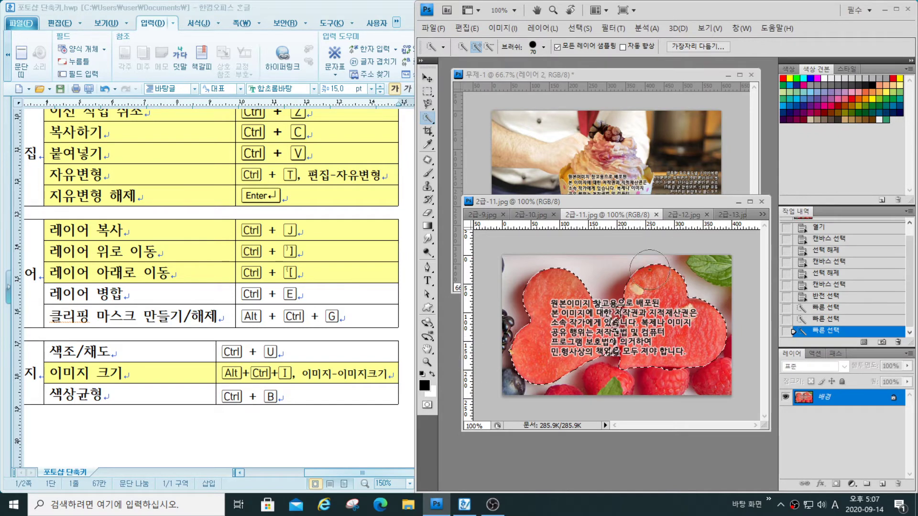
Copy the selected watermelon shapes and paste them as a new layer in 무제-1, with the Move tool active
{"action": "left_click", "coordinate": [677, 167]}
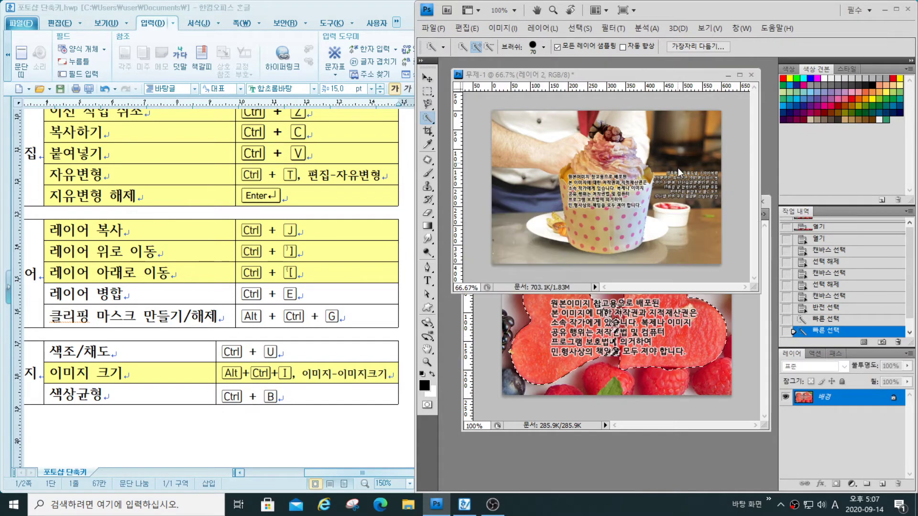
{"action": "key", "text": "v"}
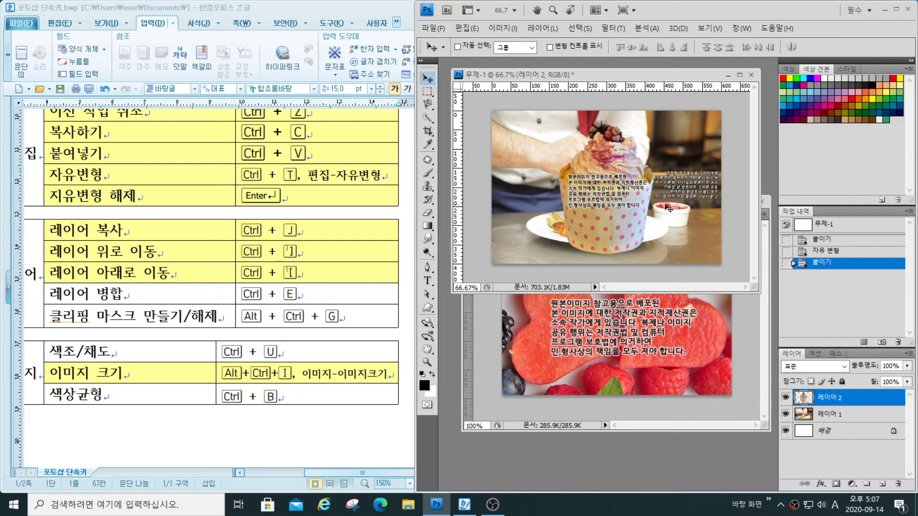
{"action": "key", "text": "ctrl+v"}
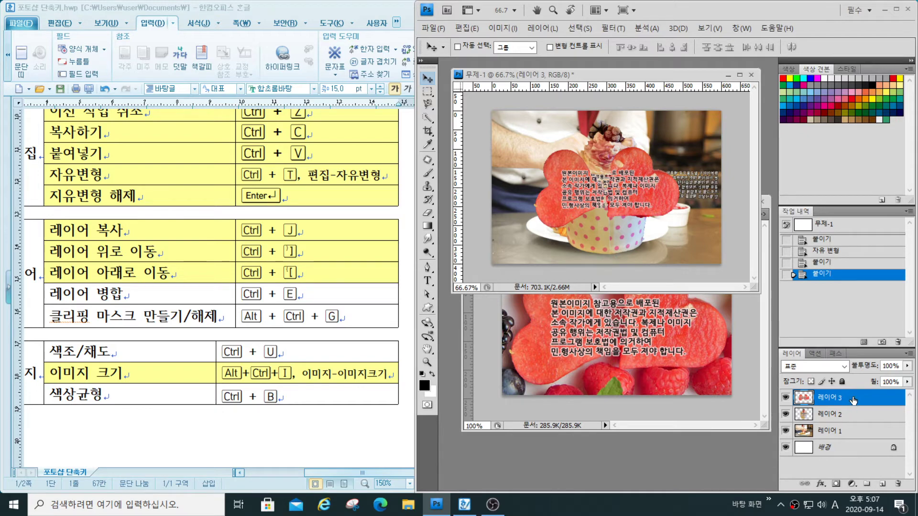
Rearrange the layer stack so that cupcake layer 레이어 2 sits above watermelon layer 레이어 3
{"action": "left_click_drag", "start_coordinate": [853, 400], "coordinate": [886, 425]}
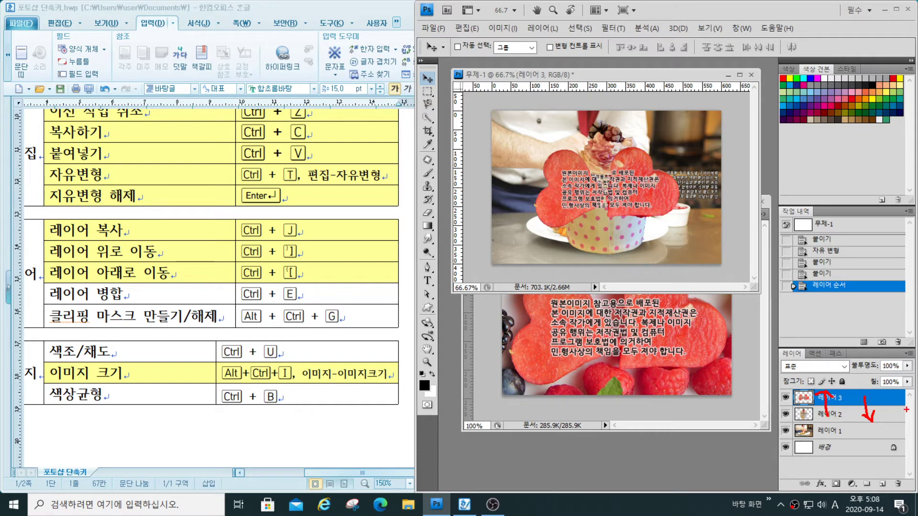
{"action": "key", "text": "Escape"}
{"action": "left_click_drag", "start_coordinate": [837, 397], "coordinate": [839, 396]}
{"action": "left_click", "coordinate": [840, 415]}
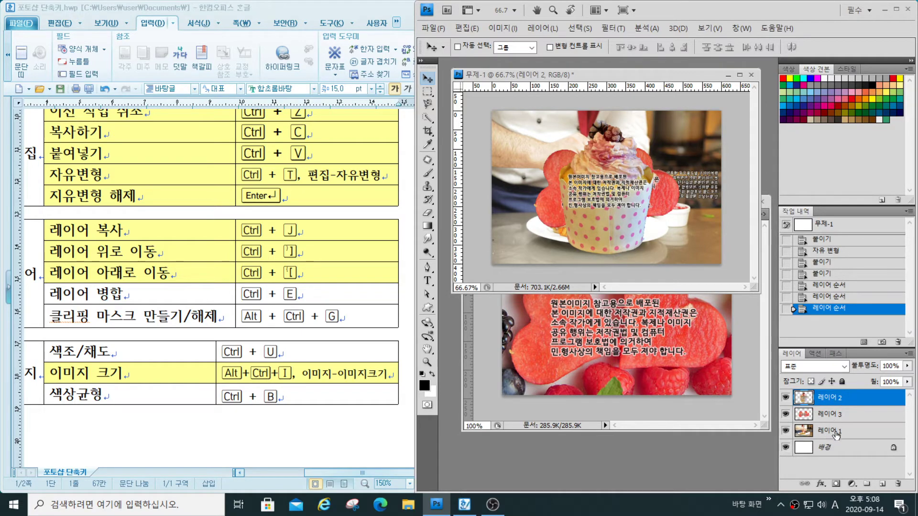
Move photo layer 레이어 1 to the top of the stack, and return it below 레이어 2 and 레이어 3
{"action": "left_click_drag", "start_coordinate": [836, 434], "coordinate": [833, 397]}
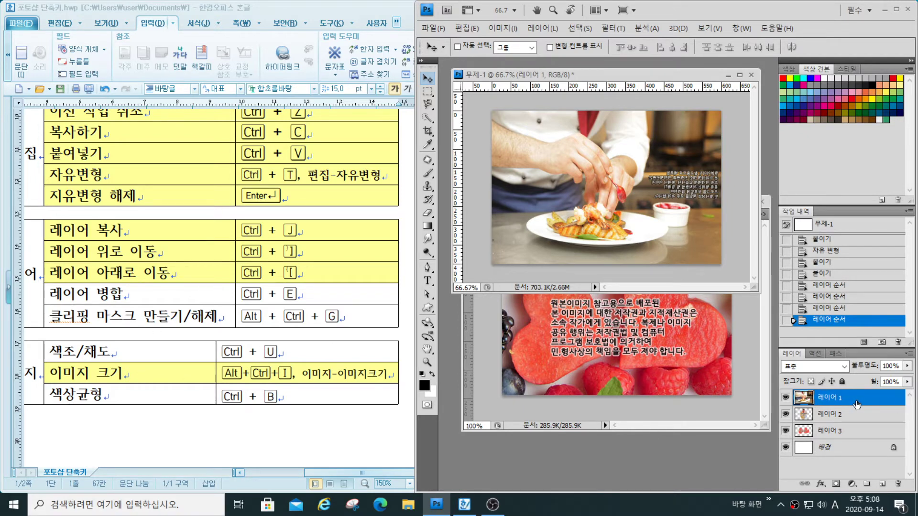
{"action": "mouse_move", "coordinate": [861, 399]}
{"action": "left_mouse_down"}
{"action": "mouse_move", "coordinate": [855, 434]}
{"action": "mouse_move", "coordinate": [866, 445]}
{"action": "mouse_move", "coordinate": [850, 417]}
{"action": "mouse_move", "coordinate": [858, 414]}
{"action": "left_mouse_up"}
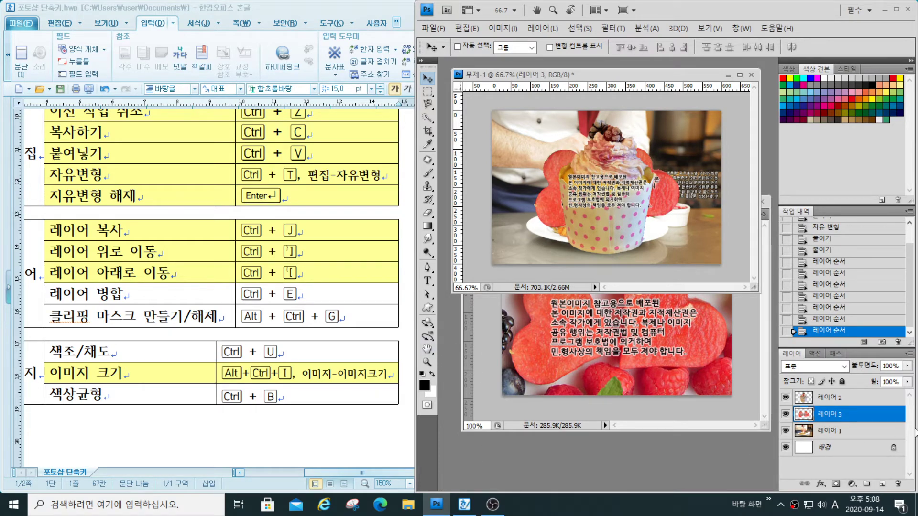
Bring 레이어 1 forward one level so it sits above 레이어 3
{"action": "left_click", "coordinate": [849, 436]}
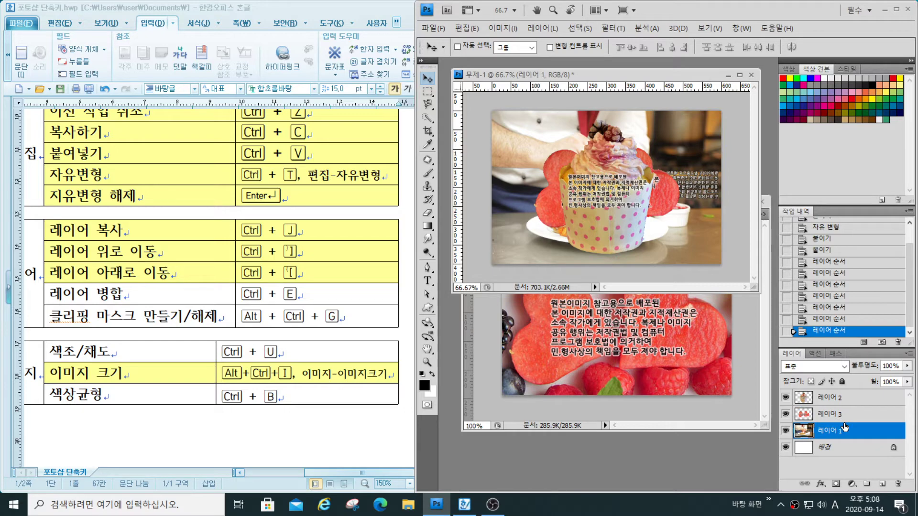
{"action": "key", "text": "ctrl+bracketright"}
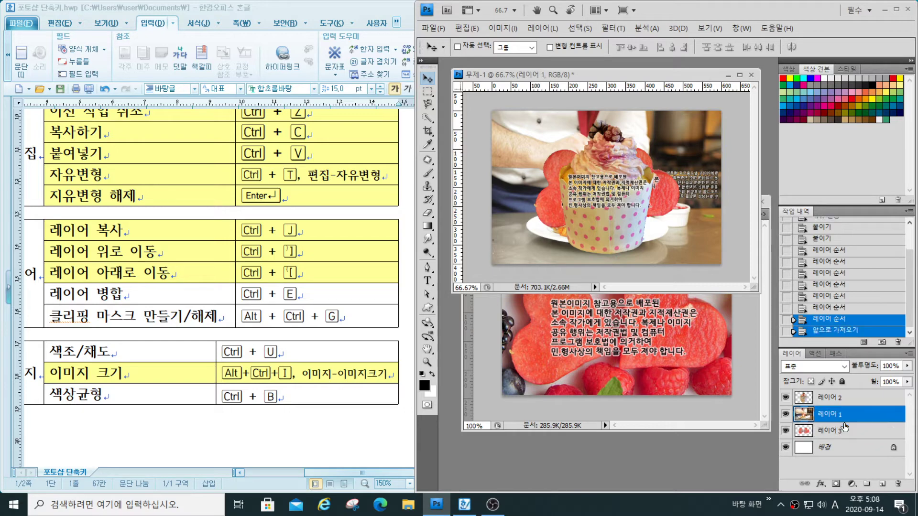
Move photo layer 레이어 1 to the top of the stack, and send it back below 레이어 2 and 레이어 3
{"action": "key", "text": "ctrl+bracketright"}
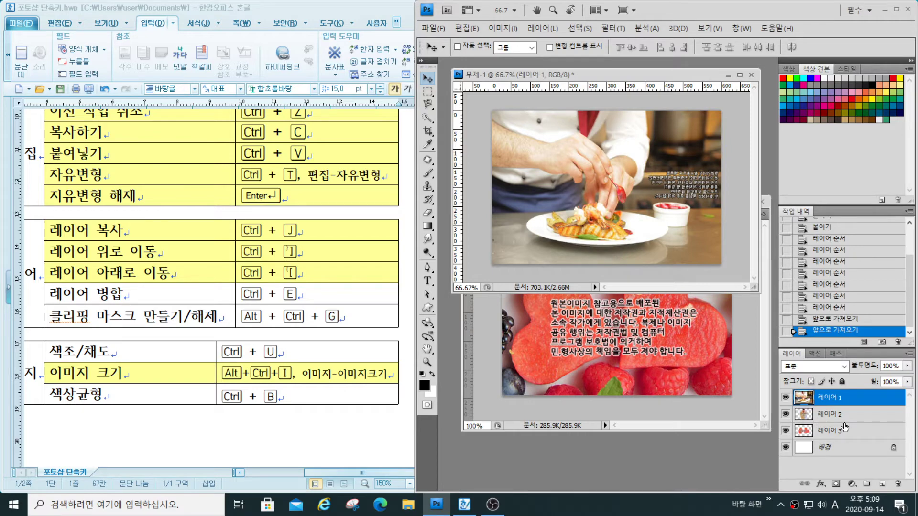
{"action": "key", "text": "ctrl+bracketleft"}
{"action": "key", "text": "ctrl+bracketleft"}
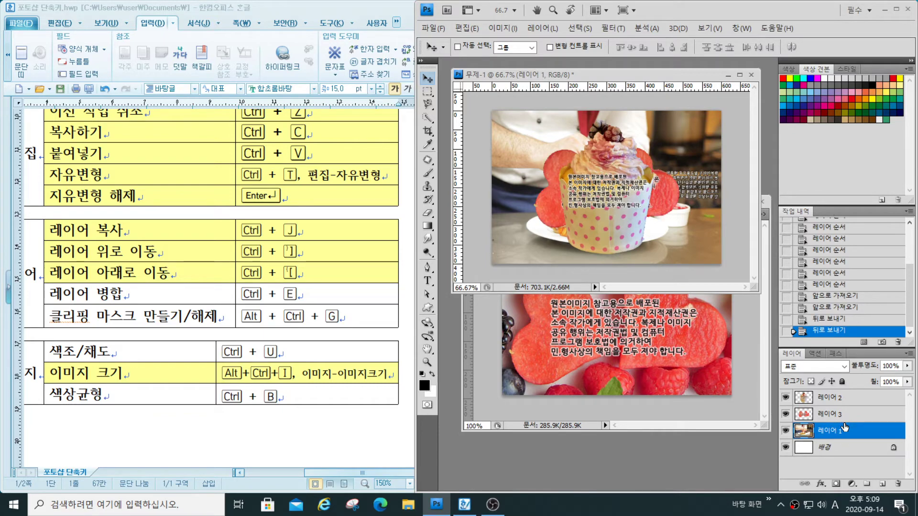
Raise 레이어 1 one level at a time above 레이어 2, and lower it again beneath 레이어 3
{"action": "key", "text": "ctrl+bracketright"}
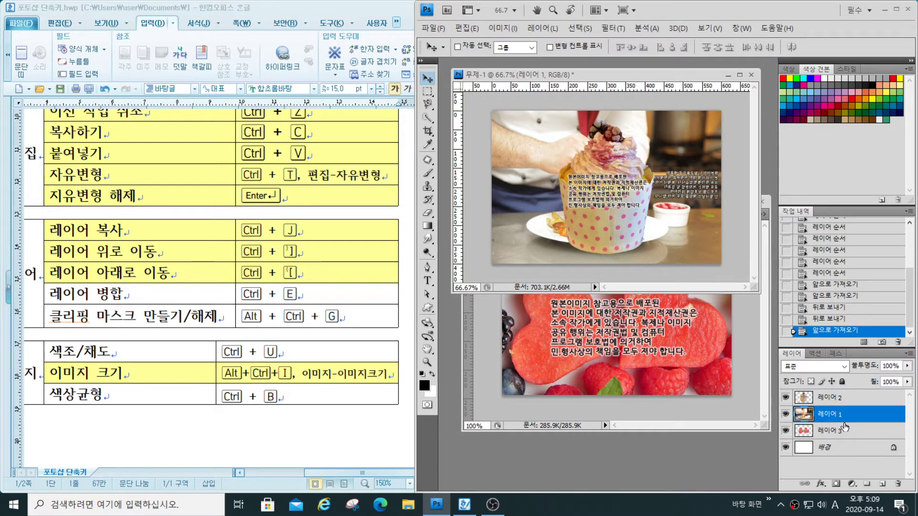
{"action": "key", "text": "ctrl+bracketright"}
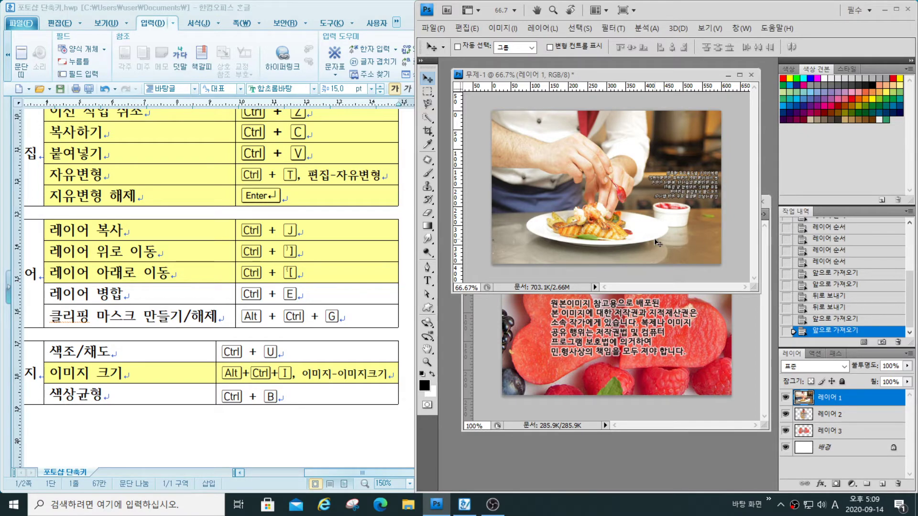
{"action": "key", "text": "ctrl+bracketleft"}
{"action": "key", "text": "ctrl+bracketleft"}
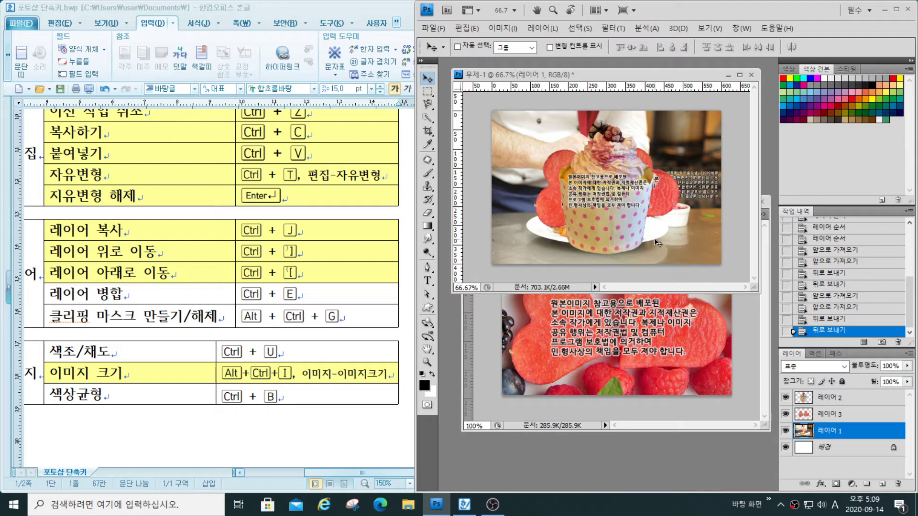
Shift 레이어 1 up and down the stack repeatedly, ending directly above the 배경 layer
{"action": "key", "text": "ctrl+bracketright"}
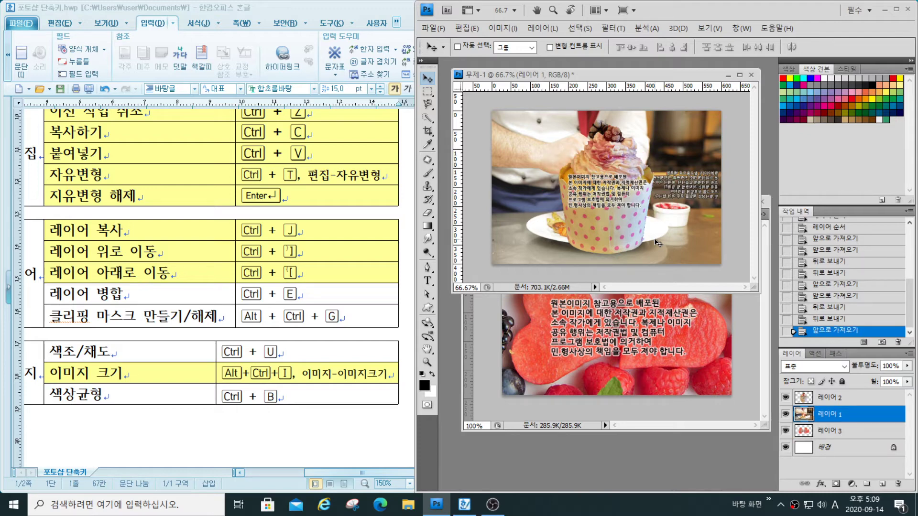
{"action": "key", "text": "ctrl+bracketleft"}
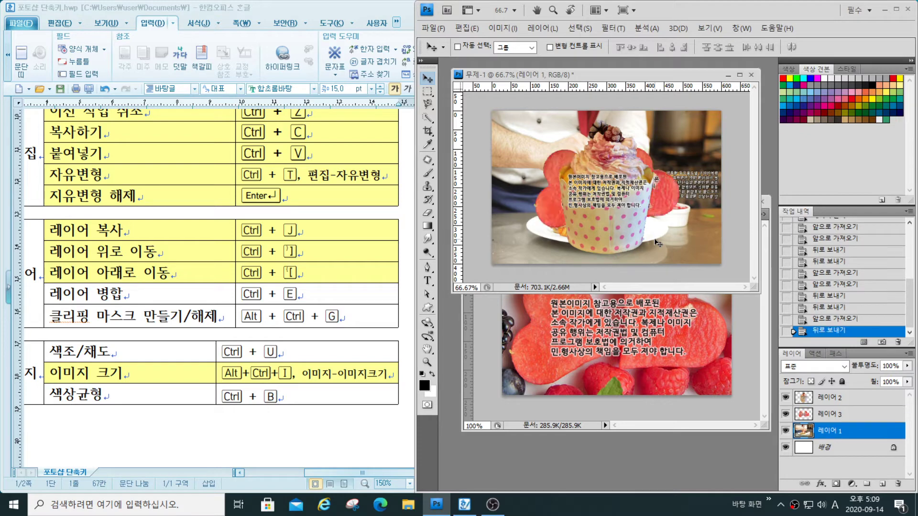
{"action": "key", "text": "ctrl+bracketright"}
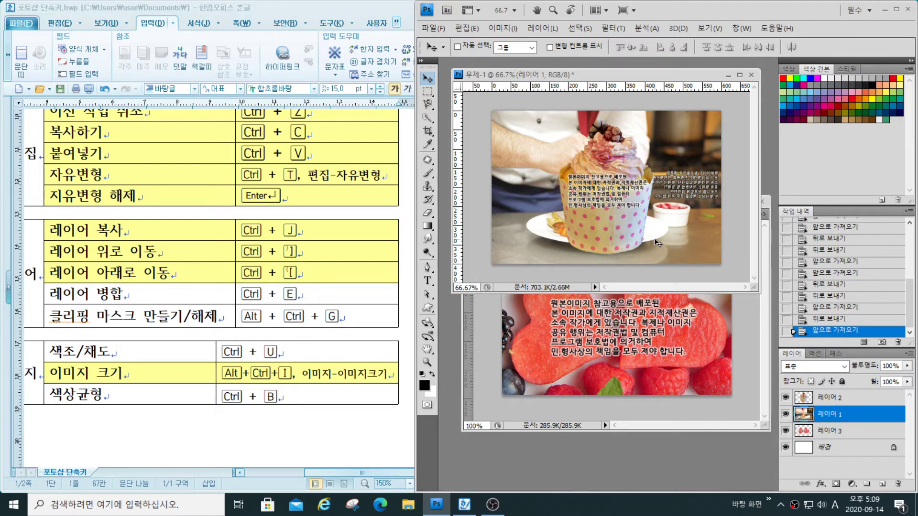
{"action": "key", "text": "ctrl+bracketright"}
{"action": "key", "text": "ctrl+bracketleft"}
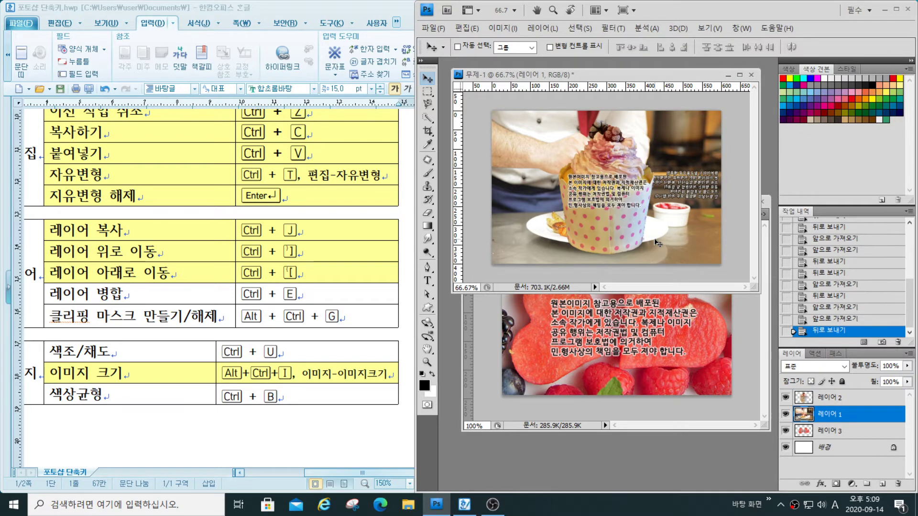
{"action": "key", "text": "ctrl+bracketleft"}
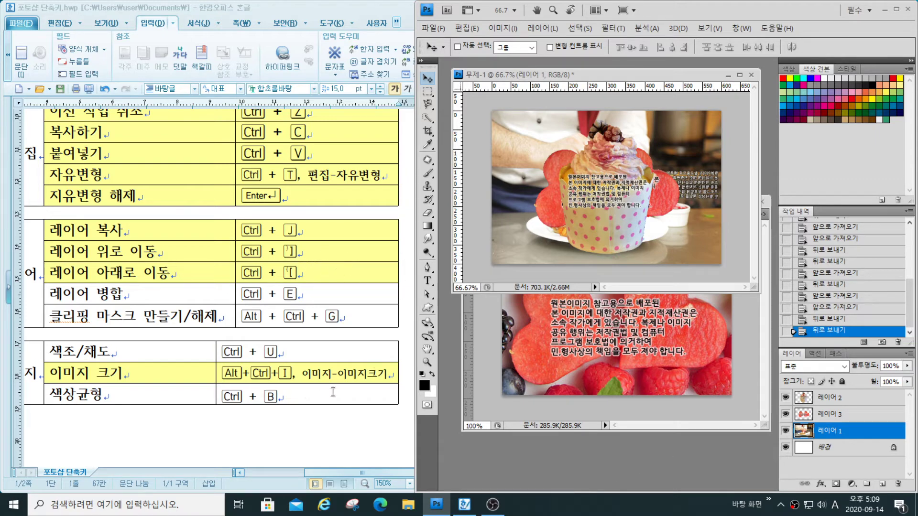
Draw a black heart custom shape directly above watermelon layer 레이어 3, over the watermelon piece beside the cupcake's left edge
{"action": "left_click", "coordinate": [851, 416]}
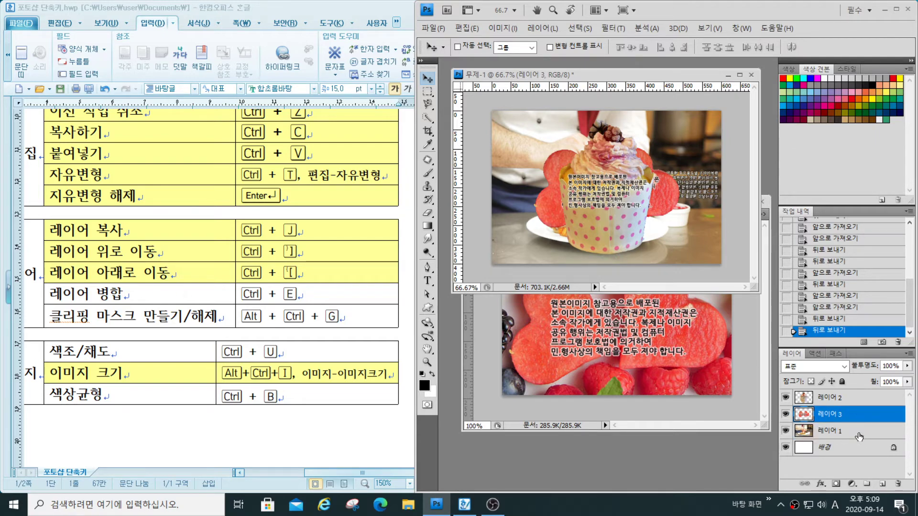
{"action": "left_click", "coordinate": [856, 430]}
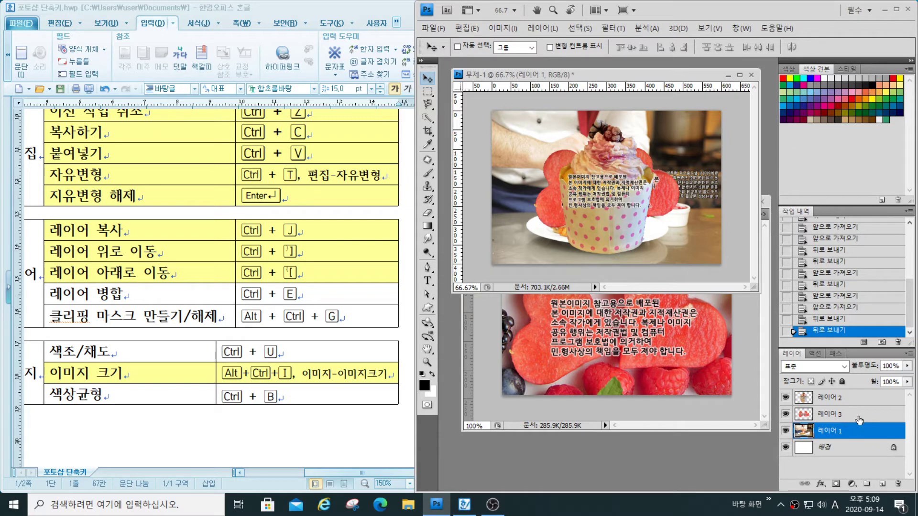
{"action": "left_click", "coordinate": [857, 415]}
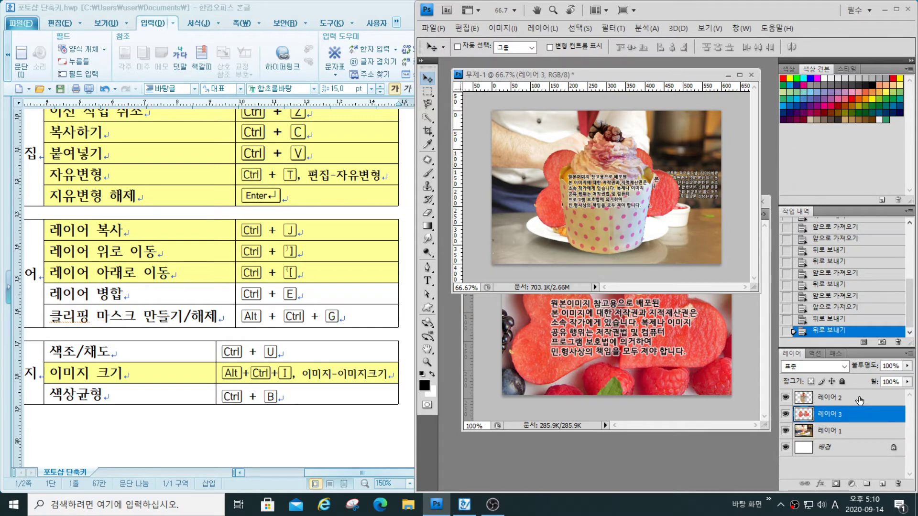
{"action": "left_click_drag", "start_coordinate": [860, 402], "coordinate": [863, 416]}
{"action": "left_click", "coordinate": [428, 309]}
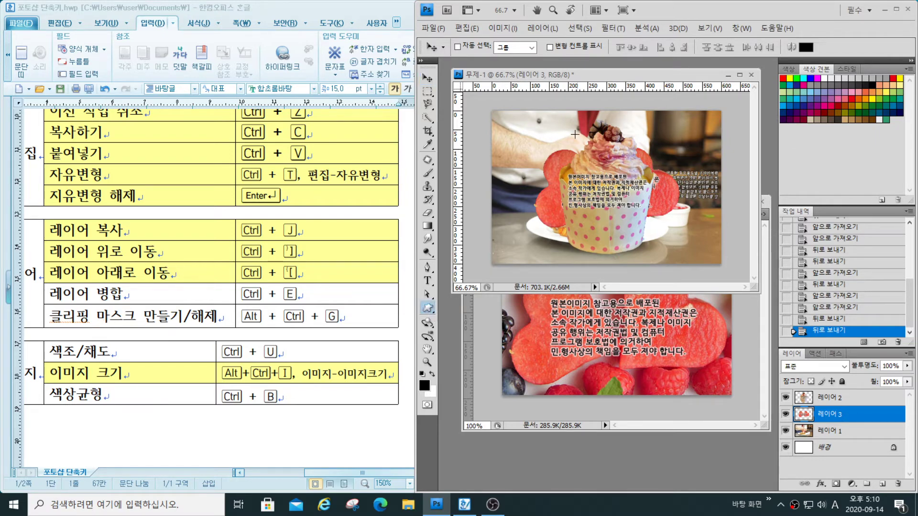
{"action": "left_click_drag", "start_coordinate": [521, 155], "coordinate": [572, 195]}
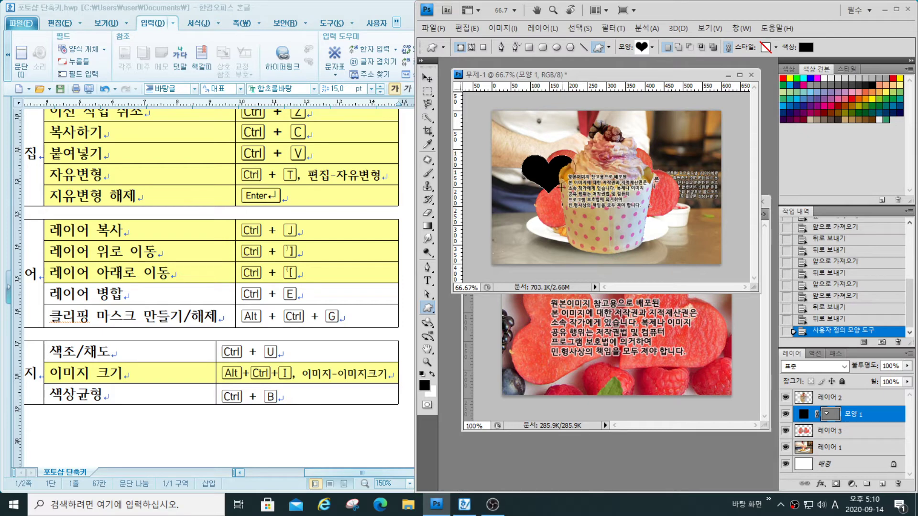
Stretch the heart shape downward with Free Transform to 194.2% height
{"action": "key", "text": "ctrl+t"}
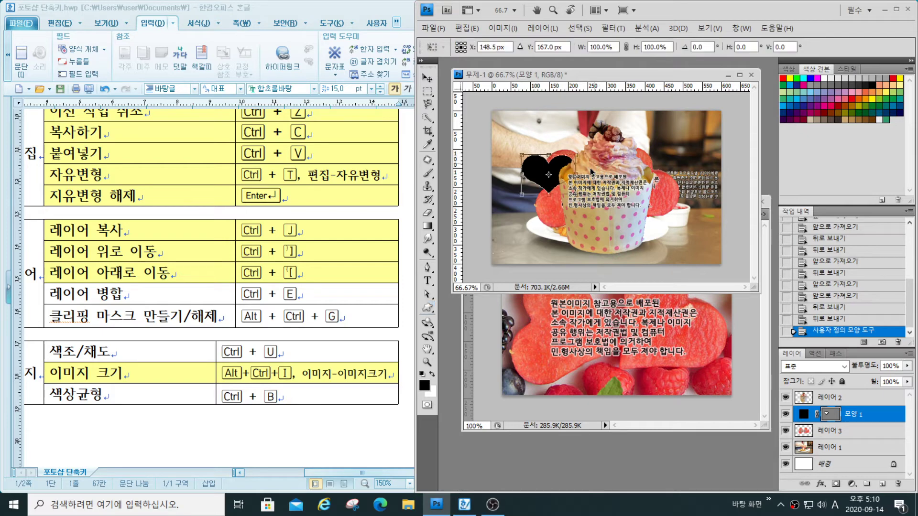
{"action": "left_click_drag", "start_coordinate": [548, 196], "coordinate": [550, 234]}
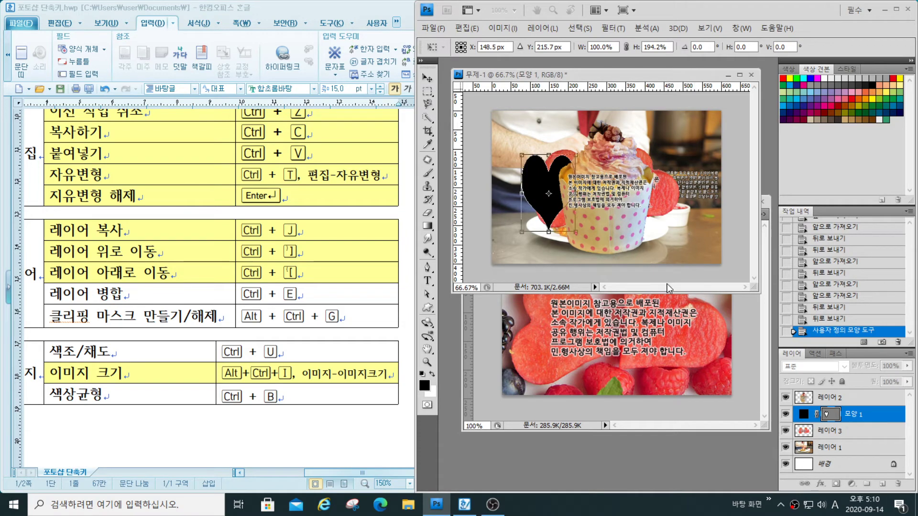
{"action": "key", "text": "Return"}
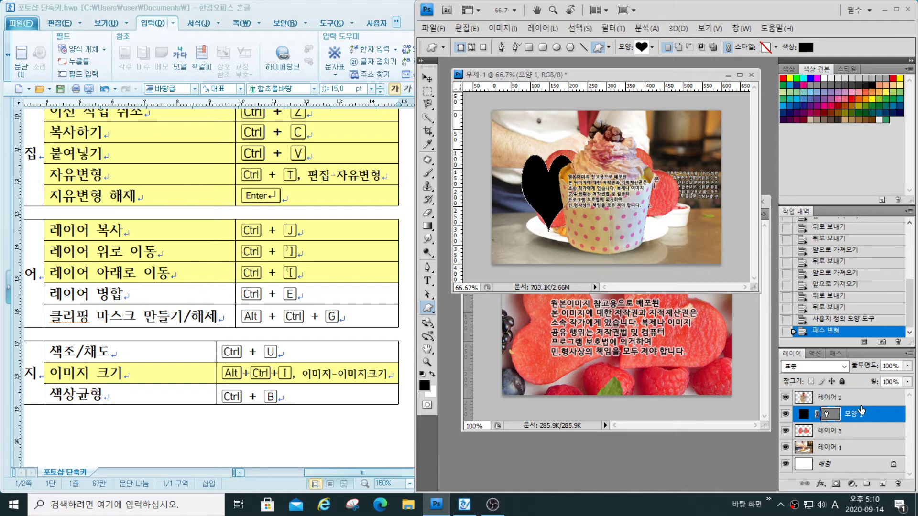
Clip cupcake layer 레이어 2 to the heart shape layer beneath it
{"action": "key", "text": "alt"}
{"action": "left_click", "coordinate": [864, 404], "text": "alt"}
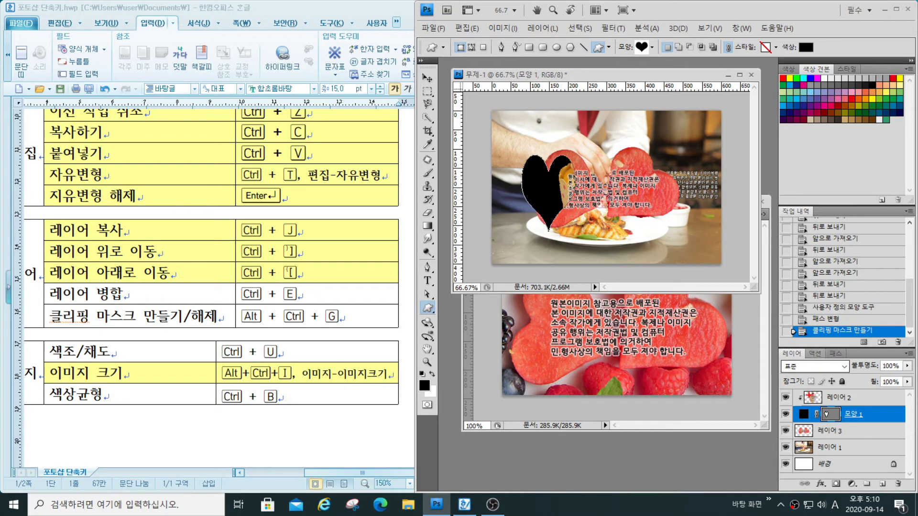
{"action": "left_click_drag", "start_coordinate": [809, 396], "coordinate": [792, 398]}
{"action": "key", "text": "Escape"}
{"action": "key", "text": "ctrl+t"}
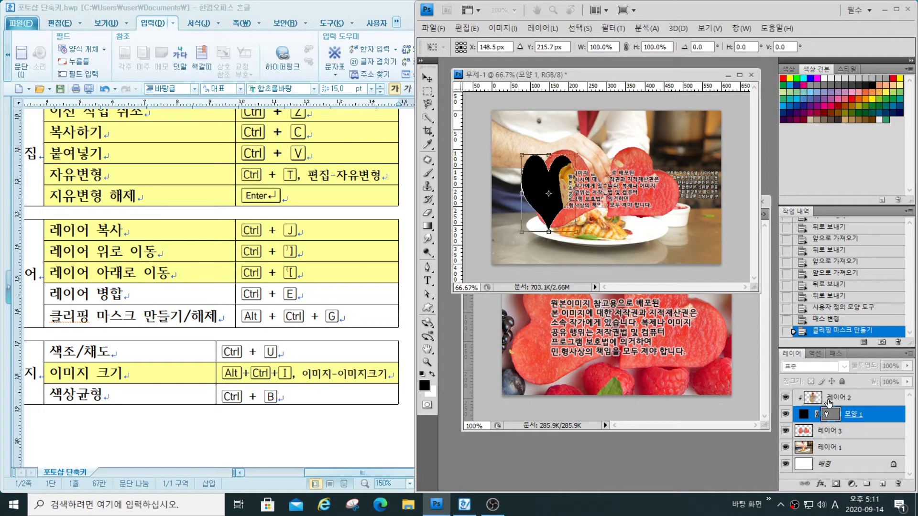
{"action": "key", "text": "Return"}
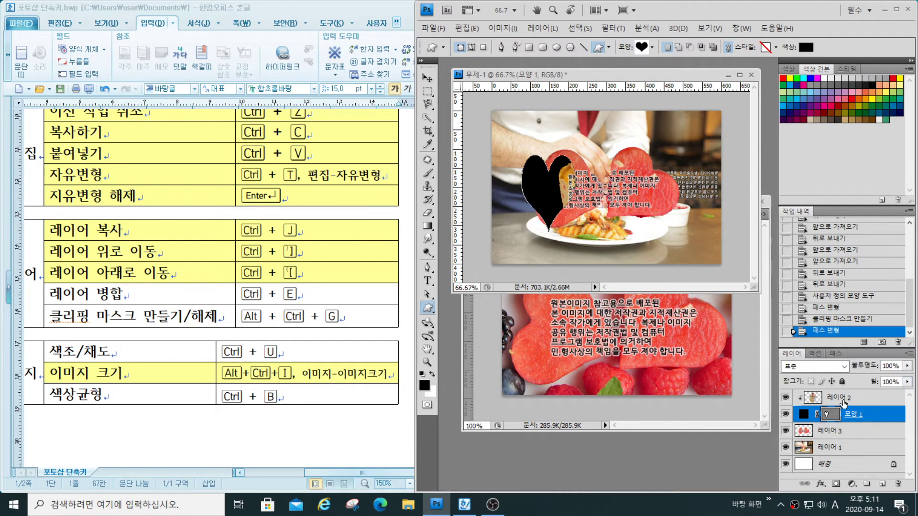
Scale cupcake layer 레이어 2 to 44.6% width and 48.8% height with Free Transform, move it over the heart, and apply the transform
{"action": "left_click", "coordinate": [840, 402]}
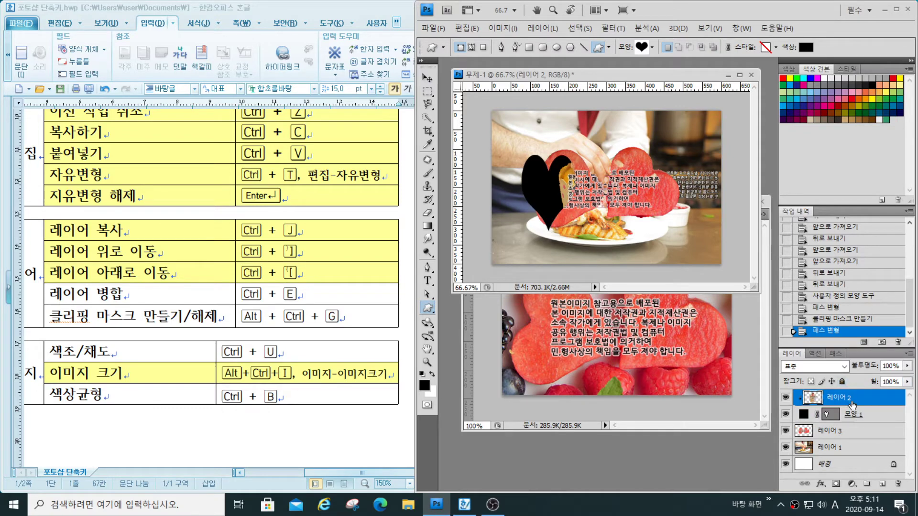
{"action": "key", "text": "ctrl+t"}
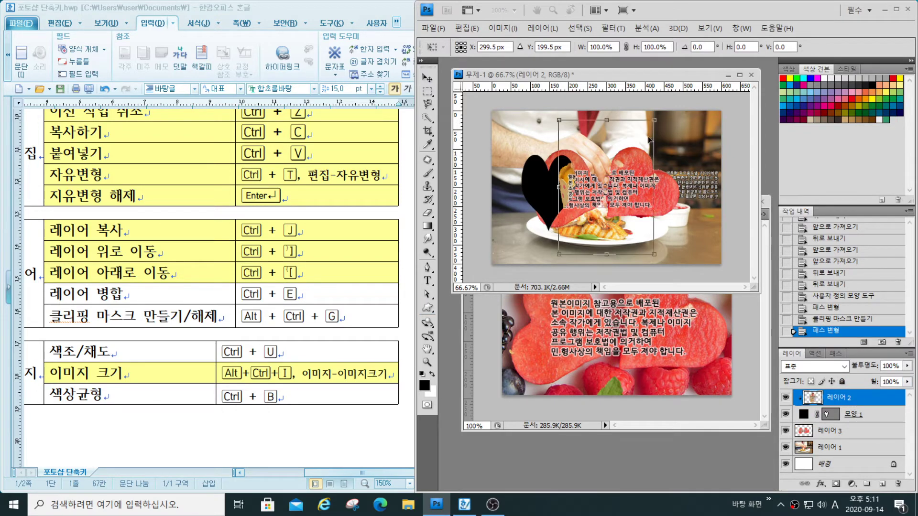
{"action": "left_click_drag", "start_coordinate": [654, 121], "coordinate": [601, 188]}
{"action": "left_click_drag", "start_coordinate": [591, 235], "coordinate": [557, 211]}
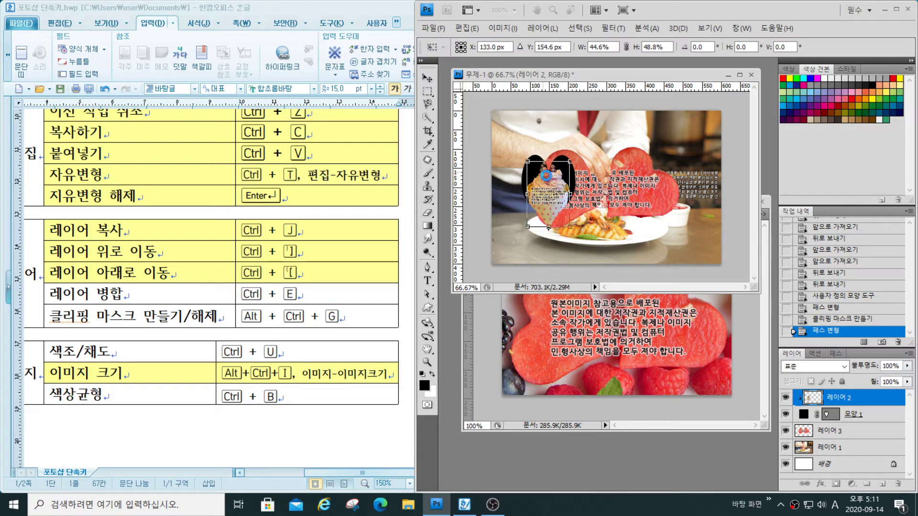
{"action": "mouse_move", "coordinate": [550, 201]}
{"action": "left_mouse_down"}
{"action": "mouse_move", "coordinate": [548, 175]}
{"action": "mouse_move", "coordinate": [548, 184]}
{"action": "left_mouse_up"}
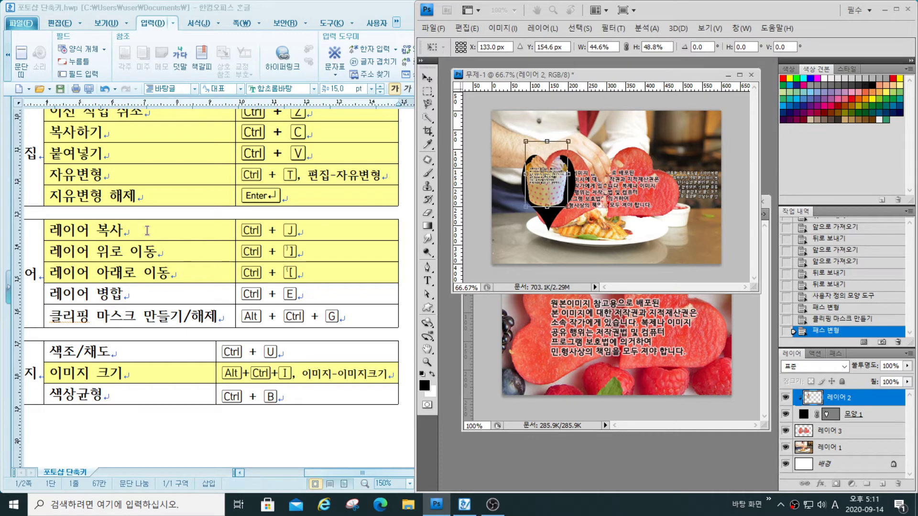
{"action": "left_click", "coordinate": [428, 213]}
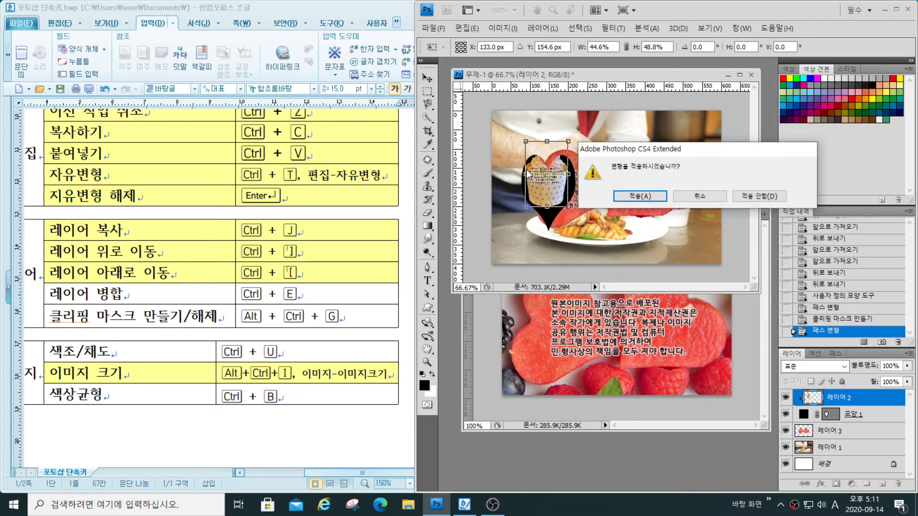
{"action": "left_click", "coordinate": [654, 201]}
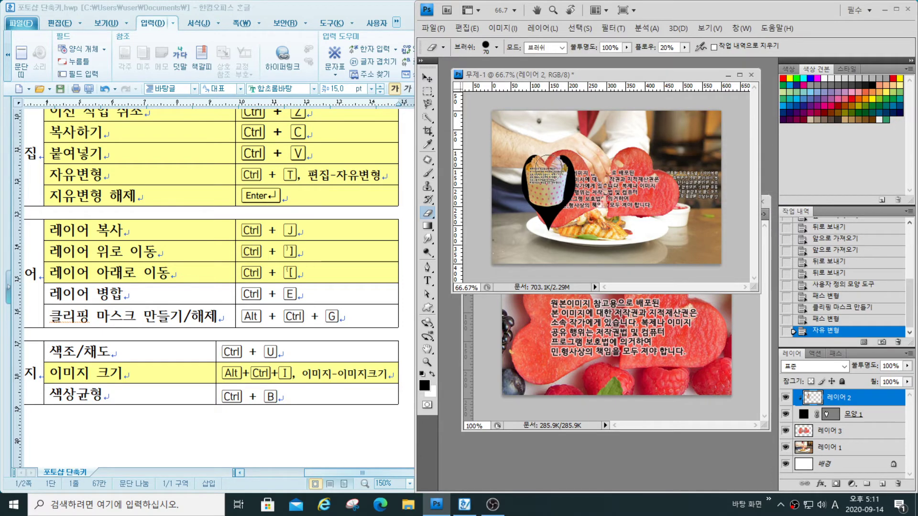
Try erasing a spot at the top of the cupcake on 레이어 2, and undo the eraser stroke
{"action": "left_click_drag", "start_coordinate": [544, 160], "coordinate": [545, 160]}
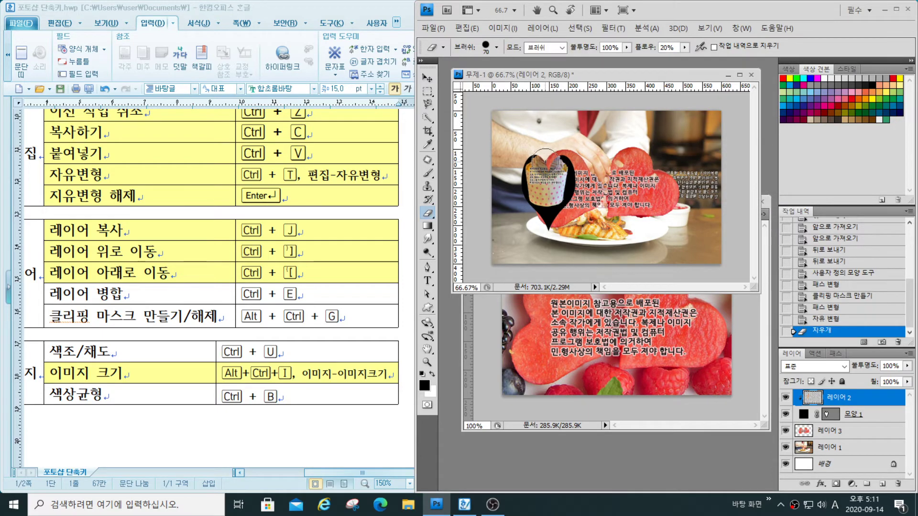
{"action": "left_click", "coordinate": [829, 321]}
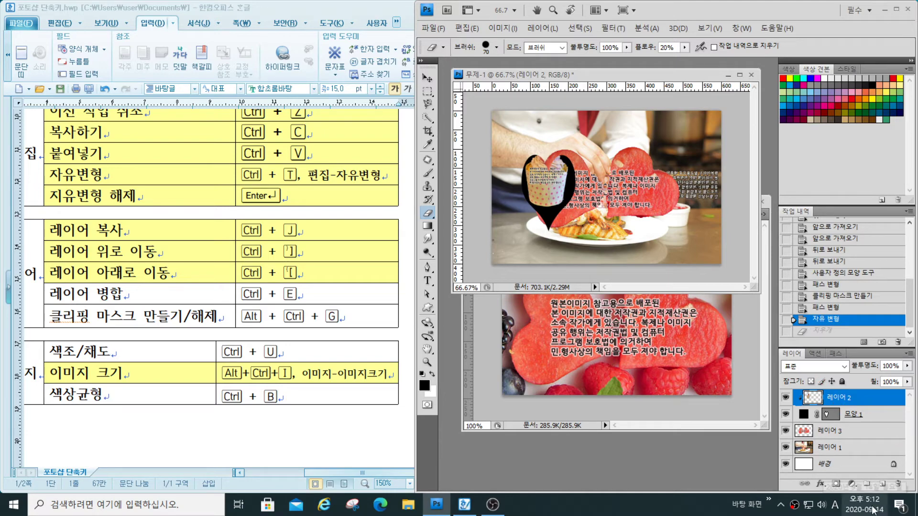
Release and recreate the clipping mask between 레이어 2 and the heart shape, twice
{"action": "left_click", "coordinate": [871, 406], "text": "alt"}
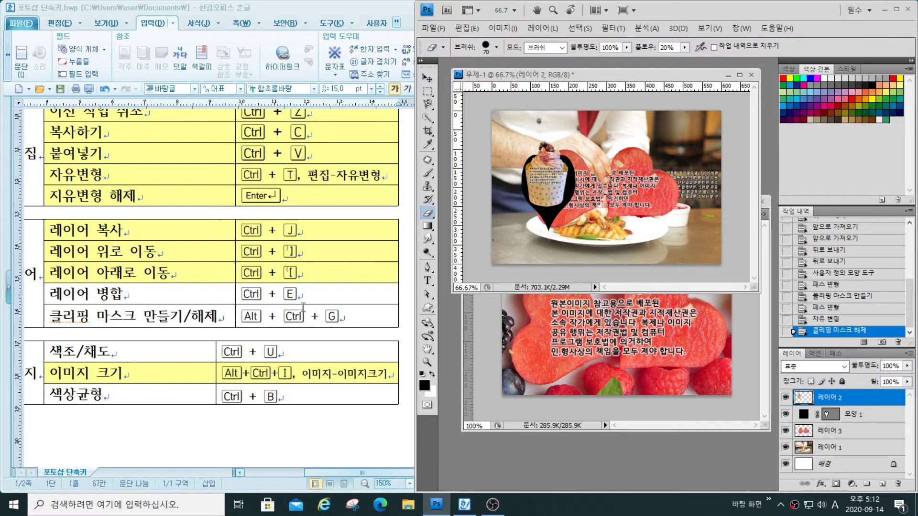
{"action": "left_click", "coordinate": [863, 405], "text": "alt"}
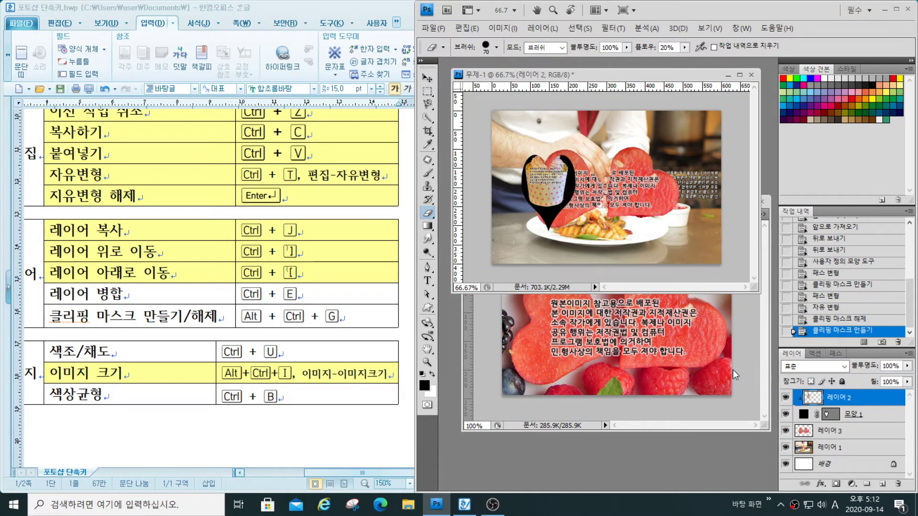
{"action": "right_click", "coordinate": [856, 407]}
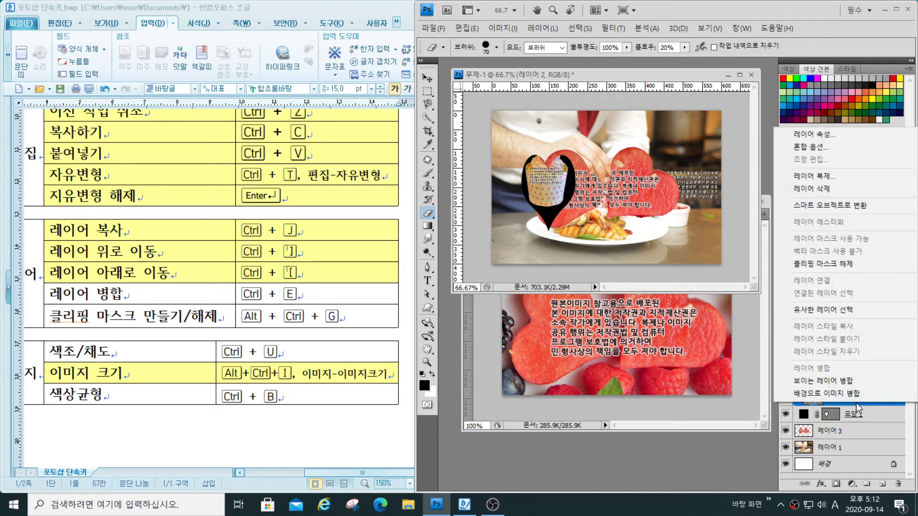
{"action": "left_click", "coordinate": [846, 267]}
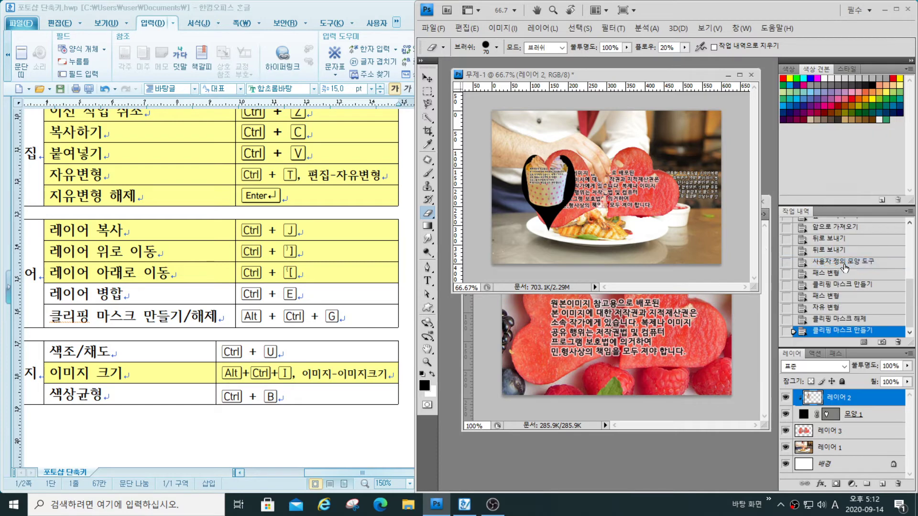
{"action": "right_click", "coordinate": [838, 401]}
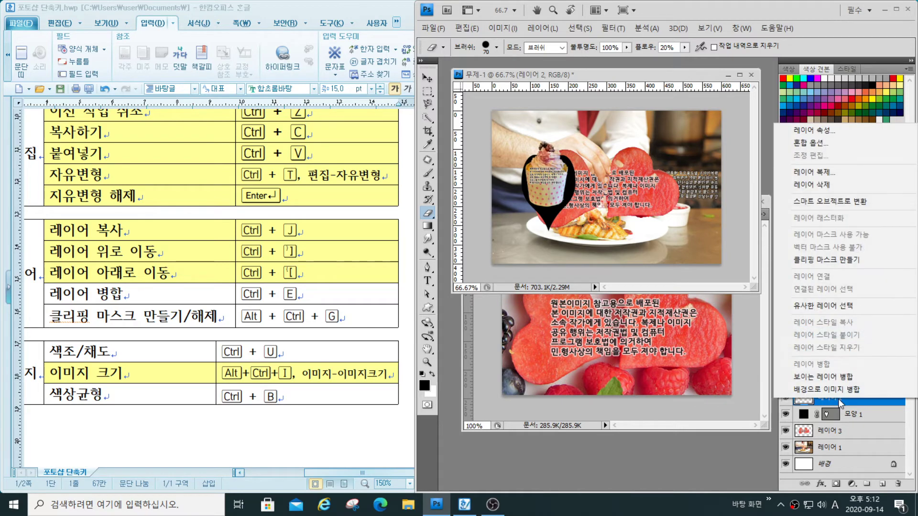
{"action": "left_click", "coordinate": [836, 262]}
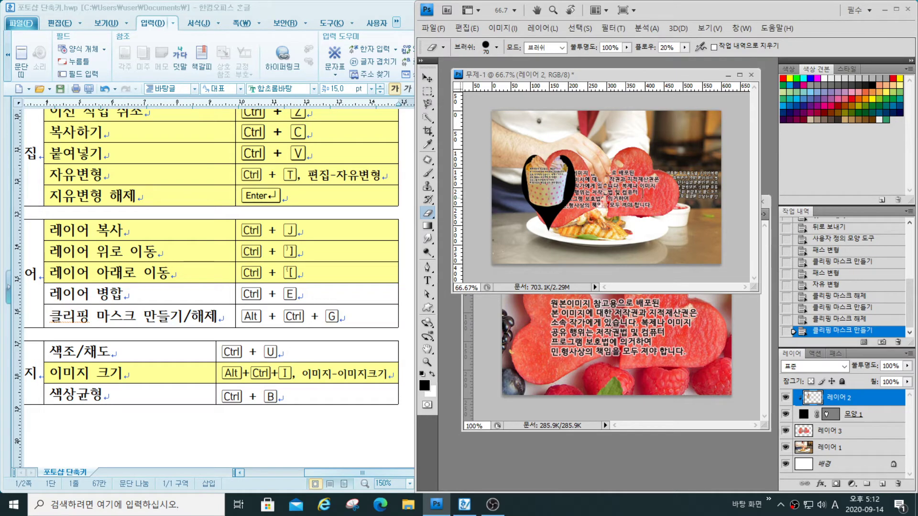
Erase across the watermelon heart area on 레이어 2, and dab the eraser at the top of the red heart on 레이어 3
{"action": "left_click_drag", "start_coordinate": [624, 186], "coordinate": [659, 167]}
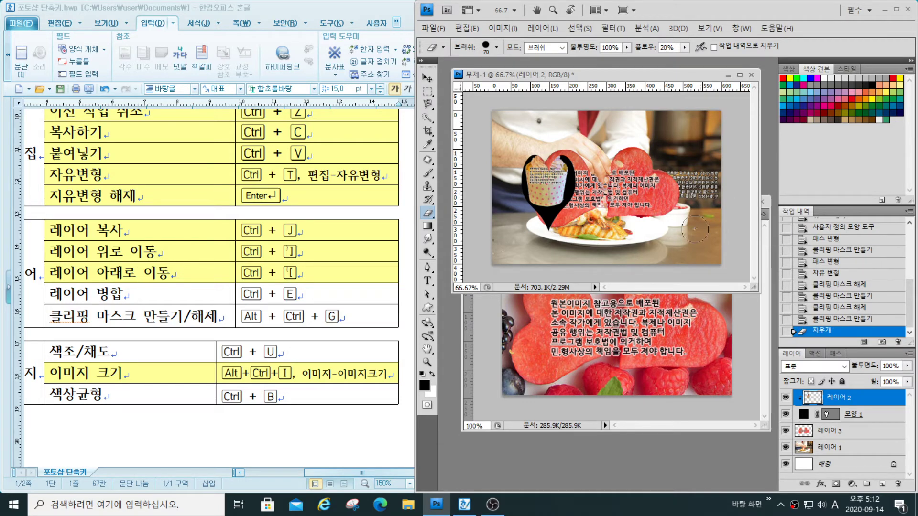
{"action": "left_click", "coordinate": [834, 433]}
{"action": "left_click_drag", "start_coordinate": [634, 168], "coordinate": [631, 165]}
Select the whole right-hand watermelon heart on 레이어 3 with the Quick Selection tool
{"action": "left_click", "coordinate": [427, 117]}
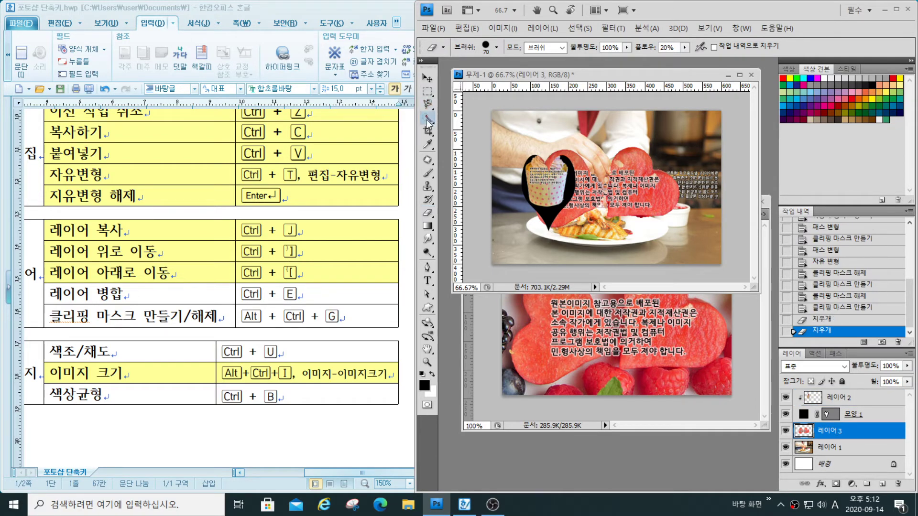
{"action": "mouse_move", "coordinate": [629, 166]}
{"action": "left_mouse_down"}
{"action": "mouse_move", "coordinate": [623, 203]}
{"action": "mouse_move", "coordinate": [623, 170]}
{"action": "mouse_move", "coordinate": [634, 189]}
{"action": "left_mouse_up"}
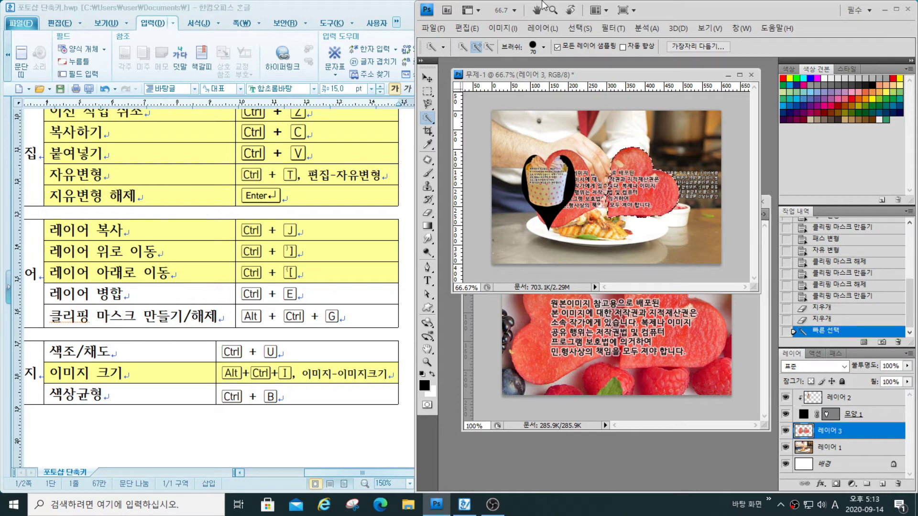
{"action": "left_click", "coordinate": [502, 30]}
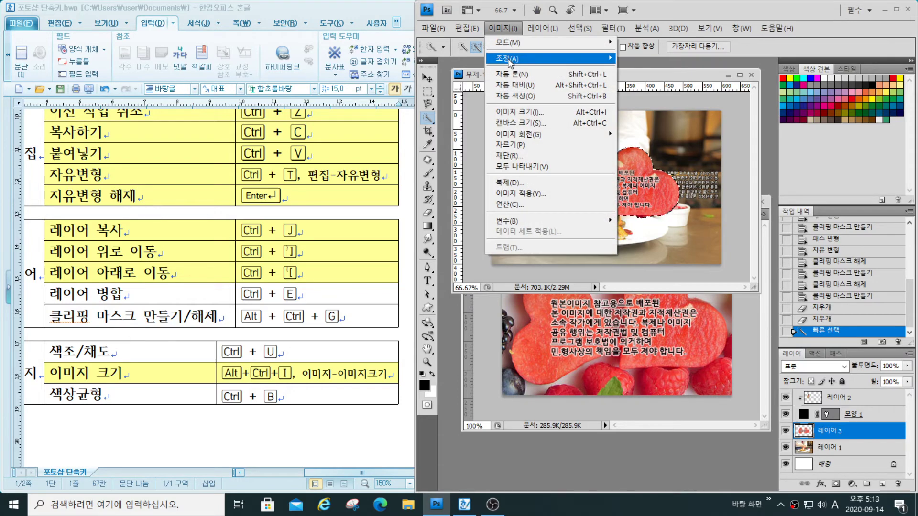
{"action": "mouse_move", "coordinate": [511, 62]}
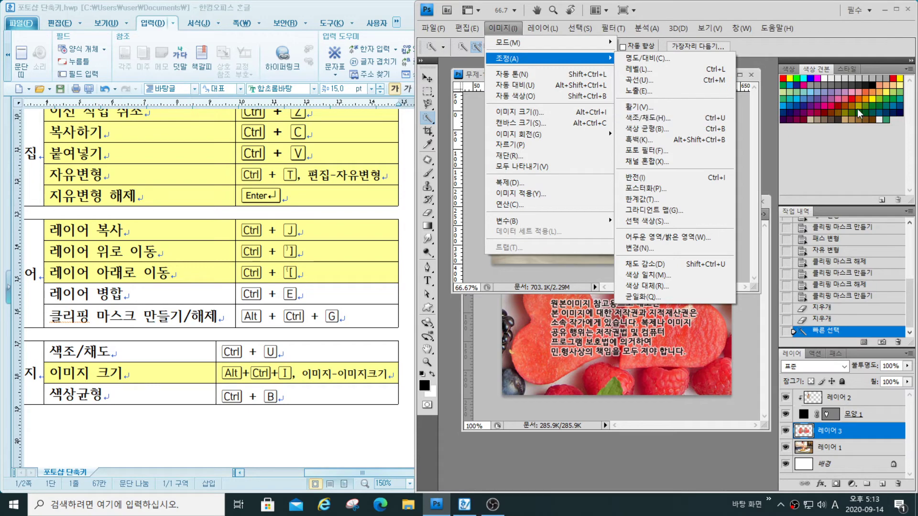
{"action": "left_click", "coordinate": [572, 324]}
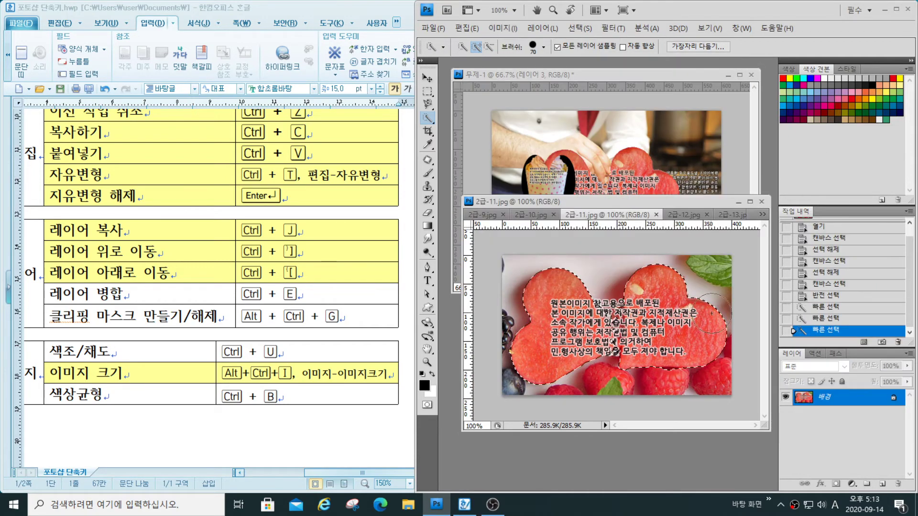
{"action": "left_click", "coordinate": [648, 193]}
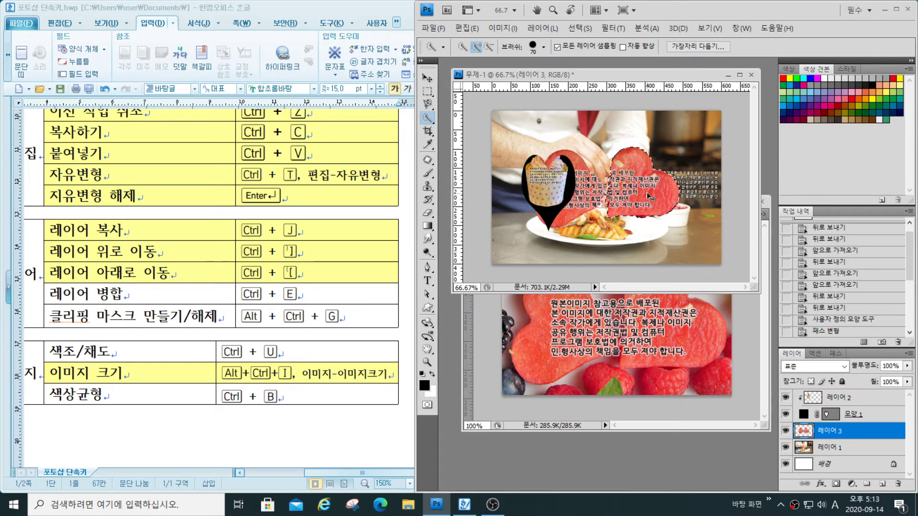
Try recolouring the selected heart directly with Hue/Saturation, colorized at hue 232 and saturation 56, and step back to the quick selection
{"action": "key", "text": "ctrl+u"}
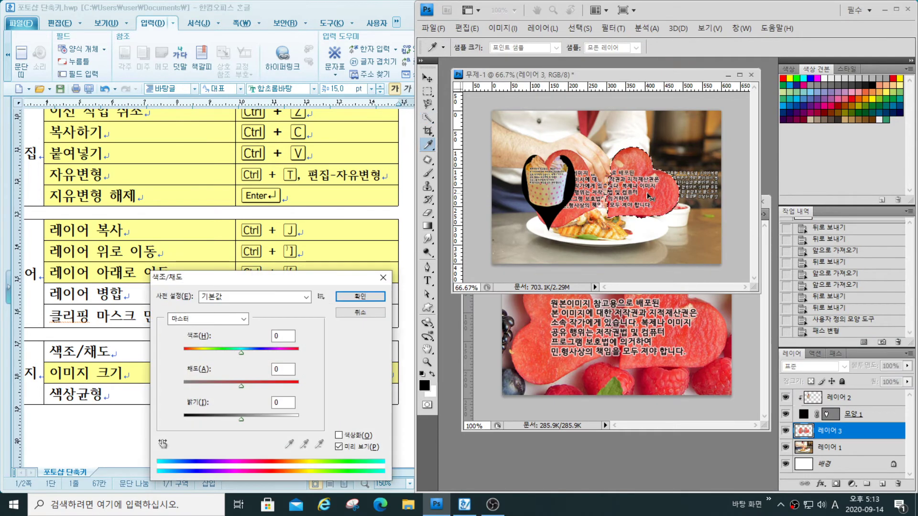
{"action": "left_click", "coordinate": [337, 436]}
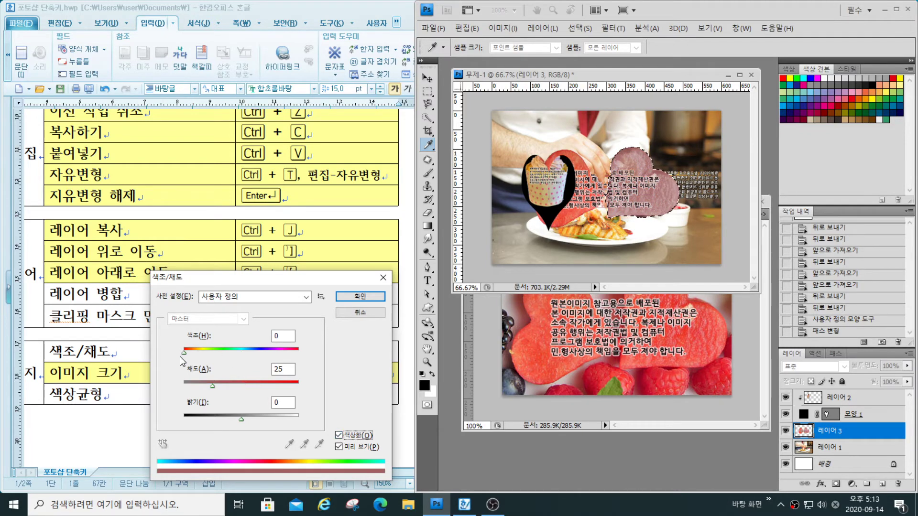
{"action": "left_click_drag", "start_coordinate": [183, 355], "coordinate": [255, 360]}
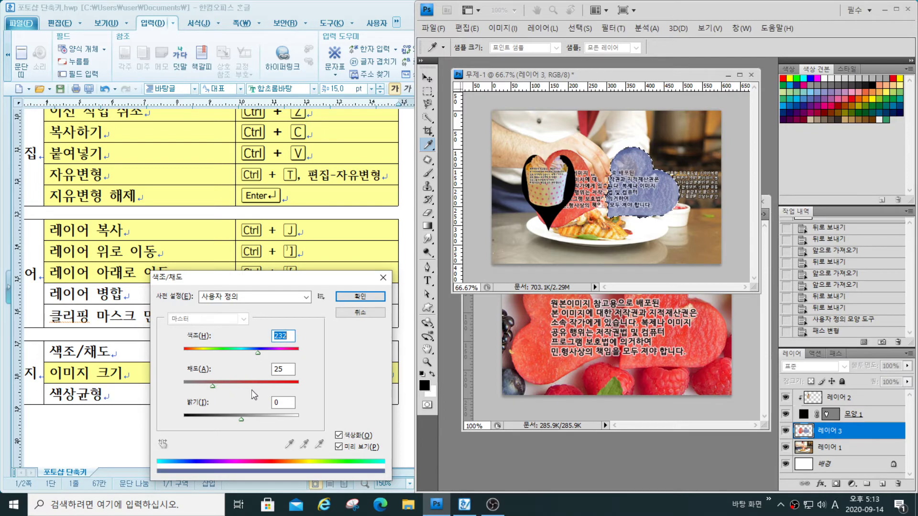
{"action": "left_click_drag", "start_coordinate": [212, 386], "coordinate": [249, 389]}
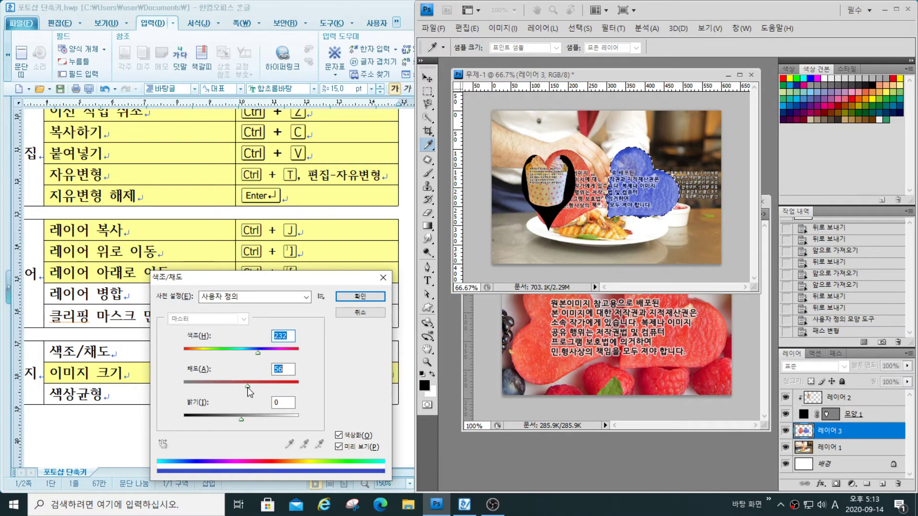
{"action": "left_click", "coordinate": [370, 297]}
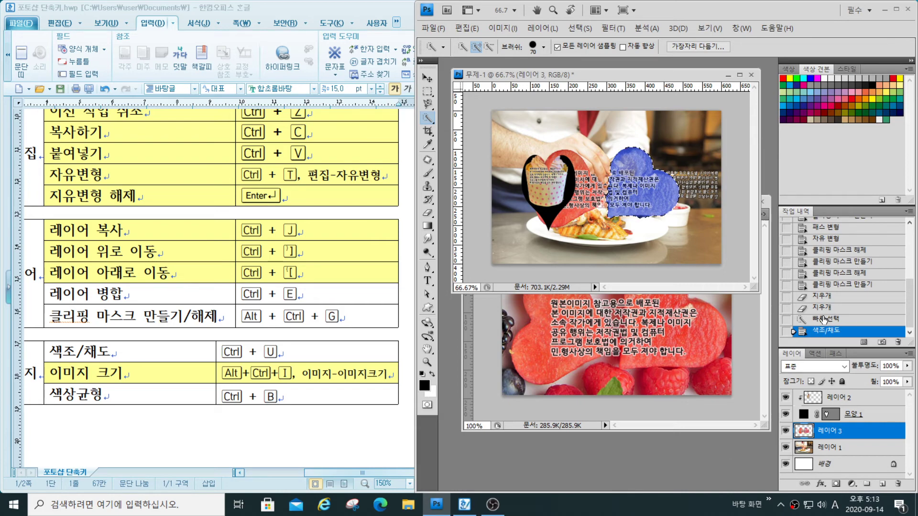
{"action": "left_click", "coordinate": [823, 319]}
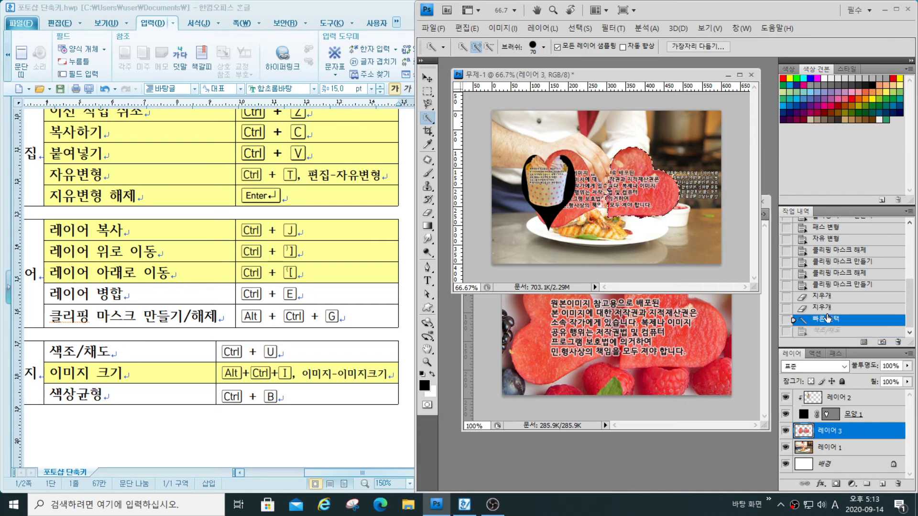
Add a Hue/Saturation adjustment layer for the selected heart, colorized with hue 237 and saturation 61
{"action": "left_click", "coordinate": [852, 486]}
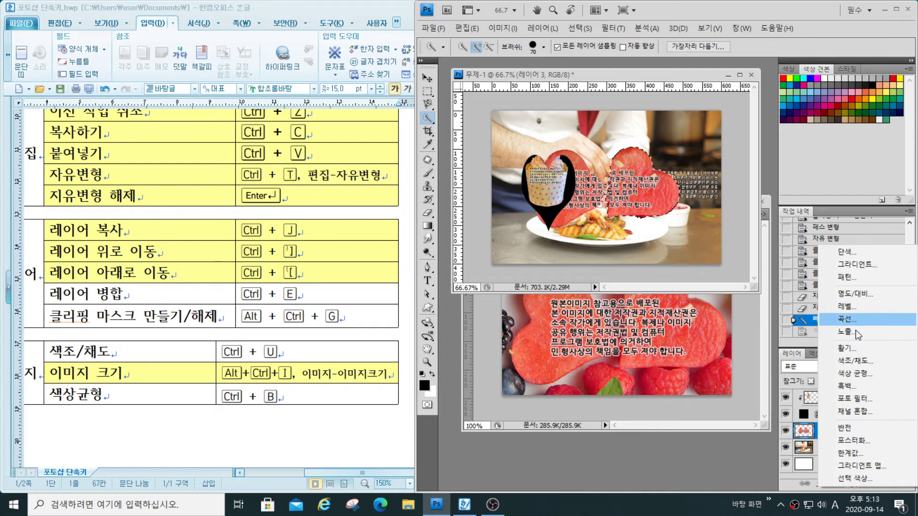
{"action": "left_click", "coordinate": [861, 361]}
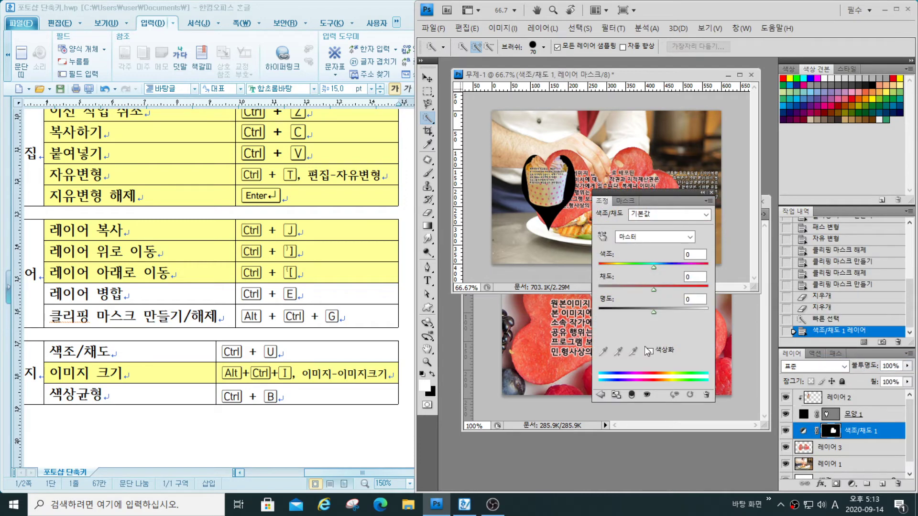
{"action": "left_click", "coordinate": [650, 351]}
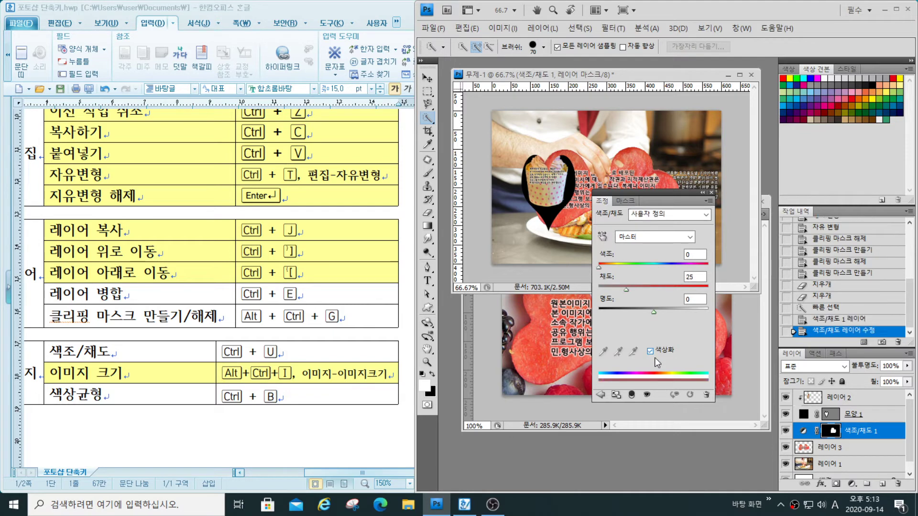
{"action": "left_click_drag", "start_coordinate": [599, 269], "coordinate": [671, 269]}
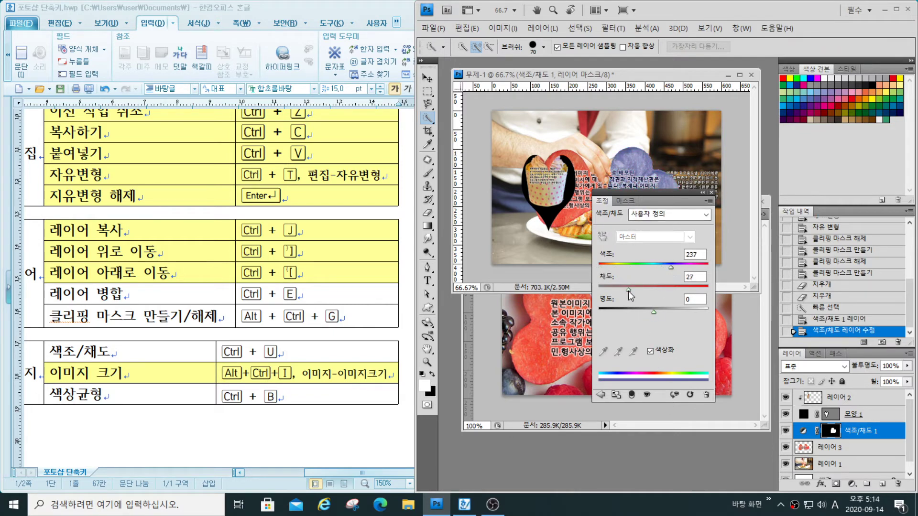
{"action": "left_click_drag", "start_coordinate": [627, 290], "coordinate": [670, 291]}
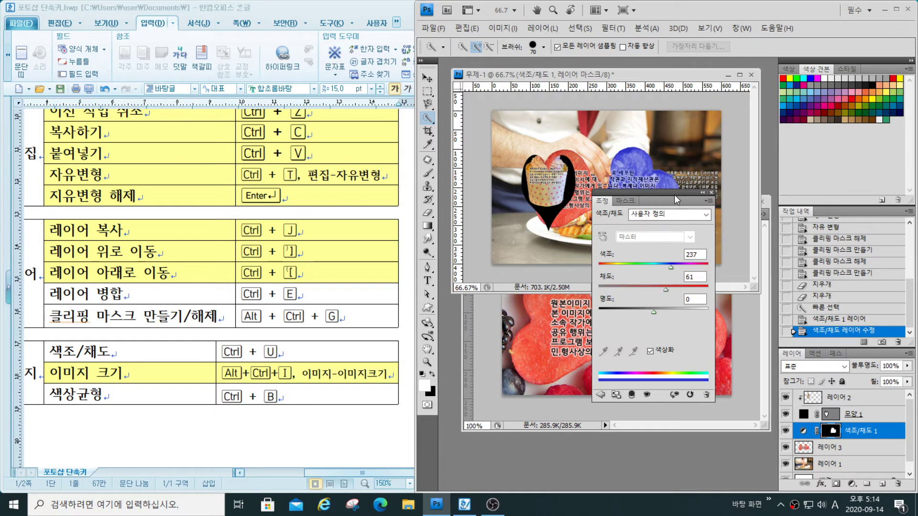
{"action": "left_click", "coordinate": [712, 194]}
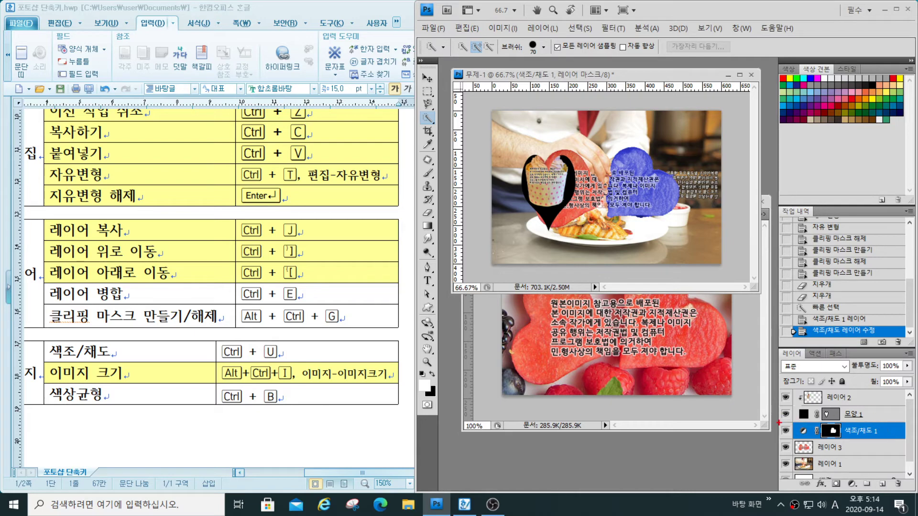
{"action": "mouse_move", "coordinate": [779, 426]}
{"action": "left_mouse_down"}
{"action": "mouse_move", "coordinate": [839, 444]}
{"action": "mouse_move", "coordinate": [905, 437]}
{"action": "left_mouse_up"}
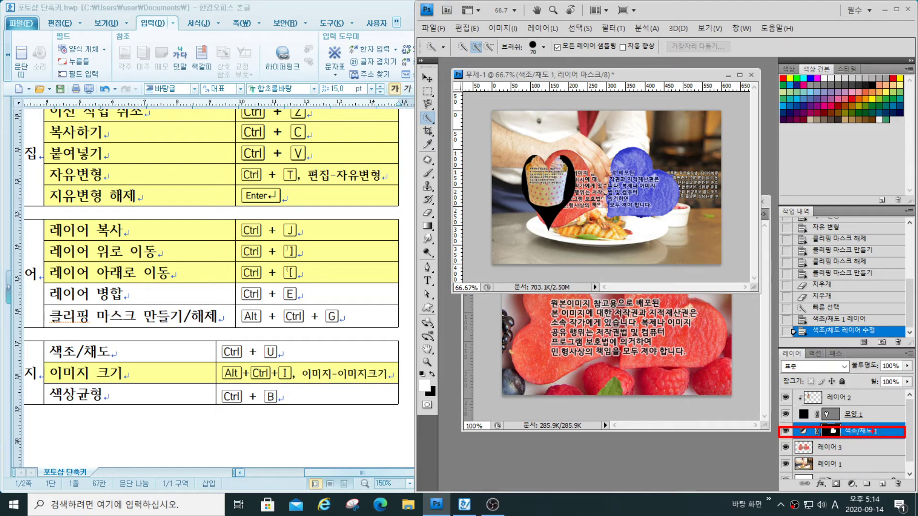
{"action": "key", "text": "Escape"}
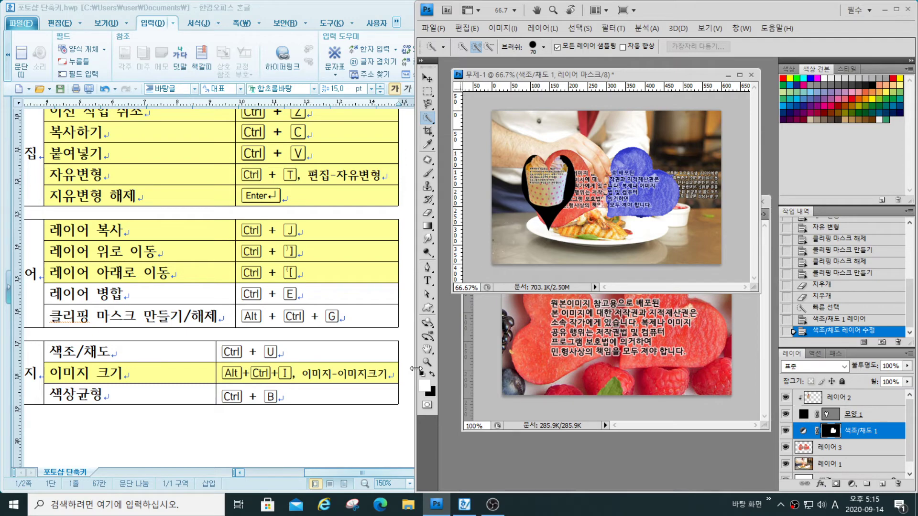
Try a width of 60 pixels in the Image Size dialog, twice, with proportions constrained
{"action": "left_click", "coordinate": [504, 29]}
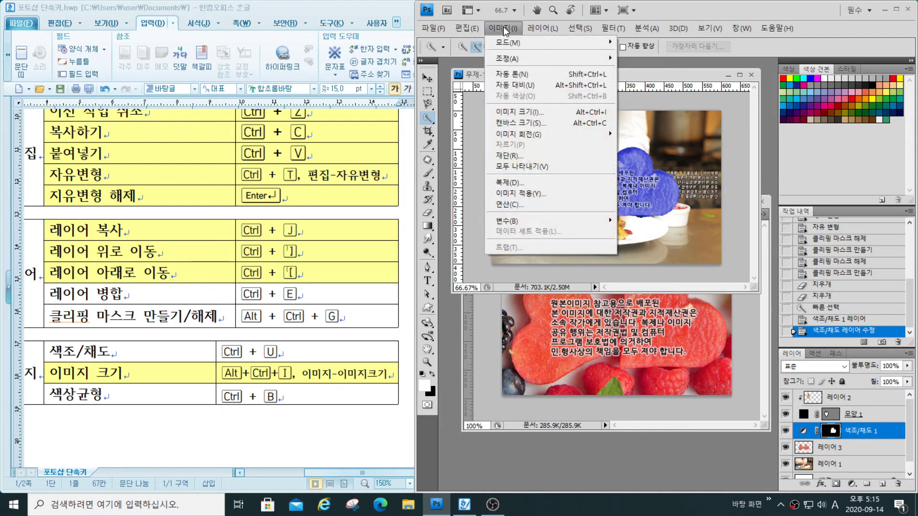
{"action": "left_click", "coordinate": [522, 115]}
{"action": "left_click", "coordinate": [407, 137]}
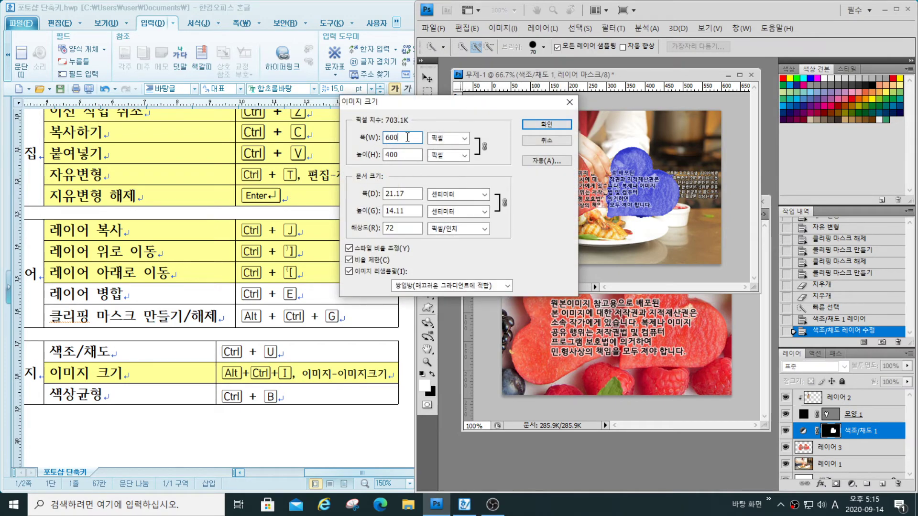
{"action": "key", "text": "BackSpace"}
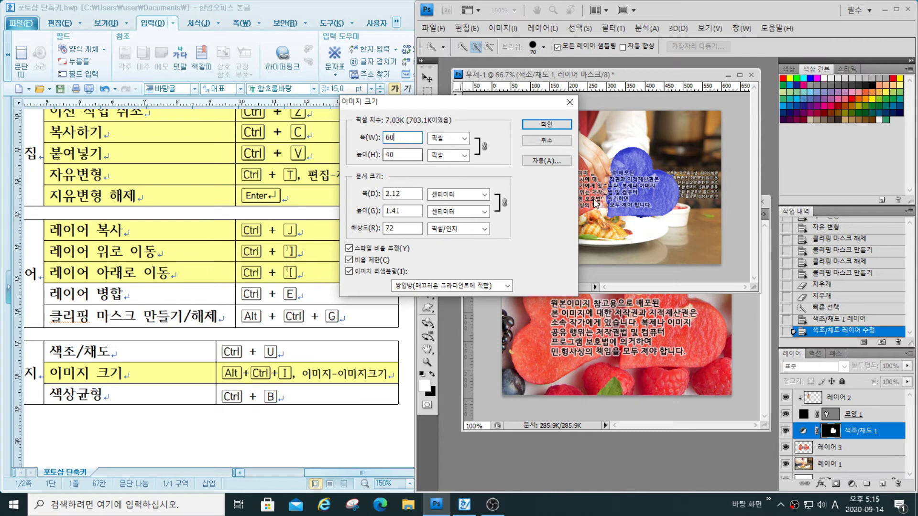
{"action": "left_click", "coordinate": [547, 140]}
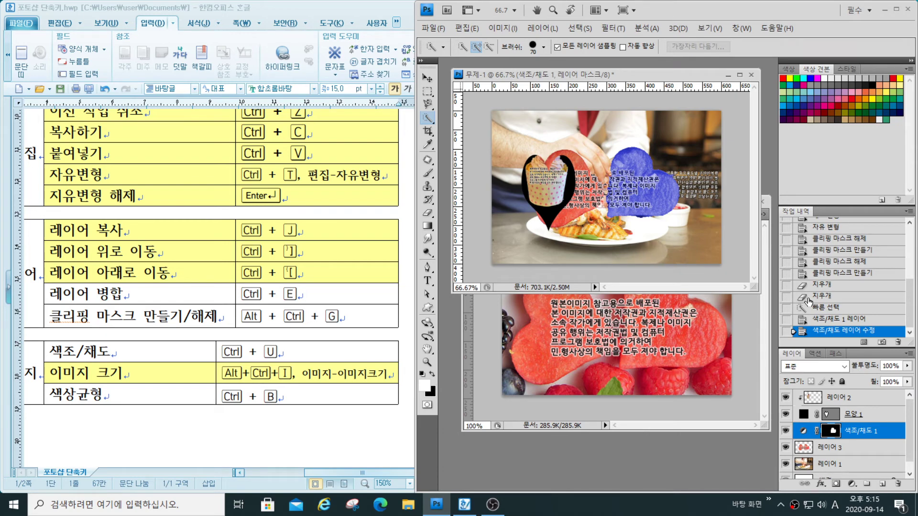
{"action": "key", "text": "ctrl+alt+i"}
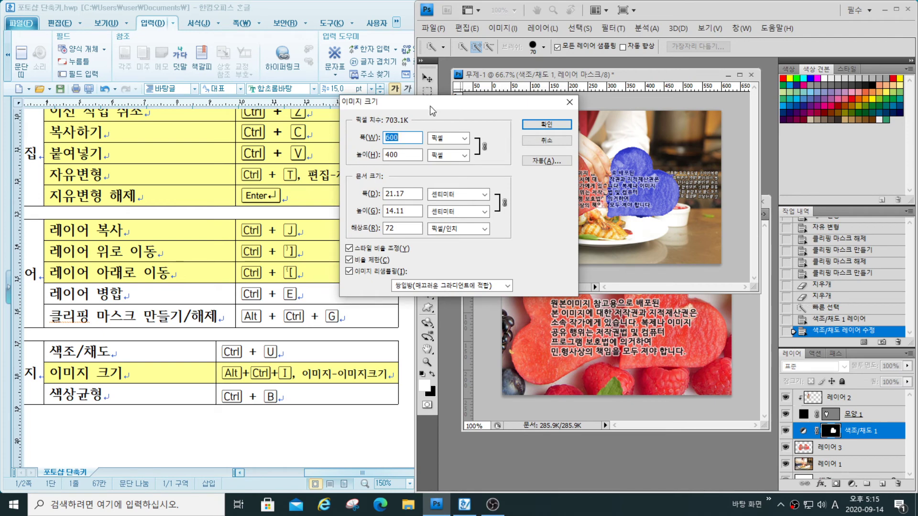
{"action": "left_click", "coordinate": [403, 137]}
{"action": "key", "text": "BackSpace"}
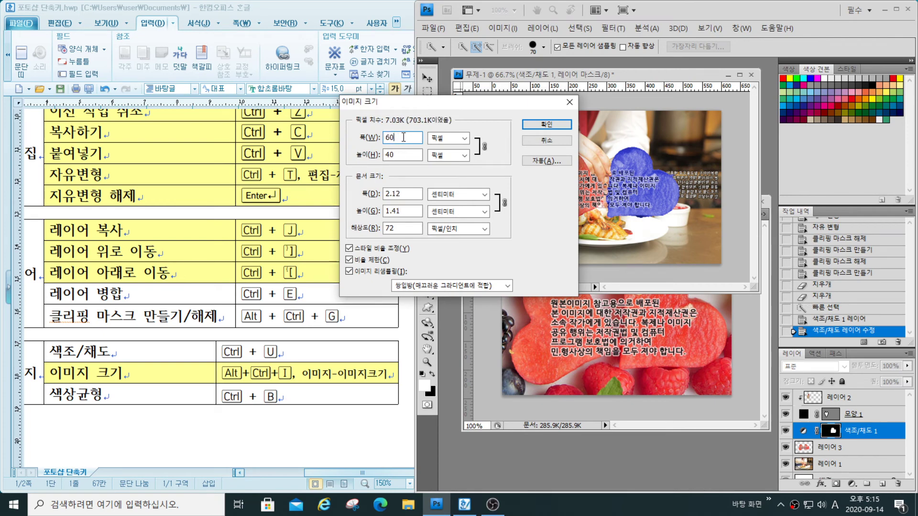
{"action": "left_click", "coordinate": [541, 126]}
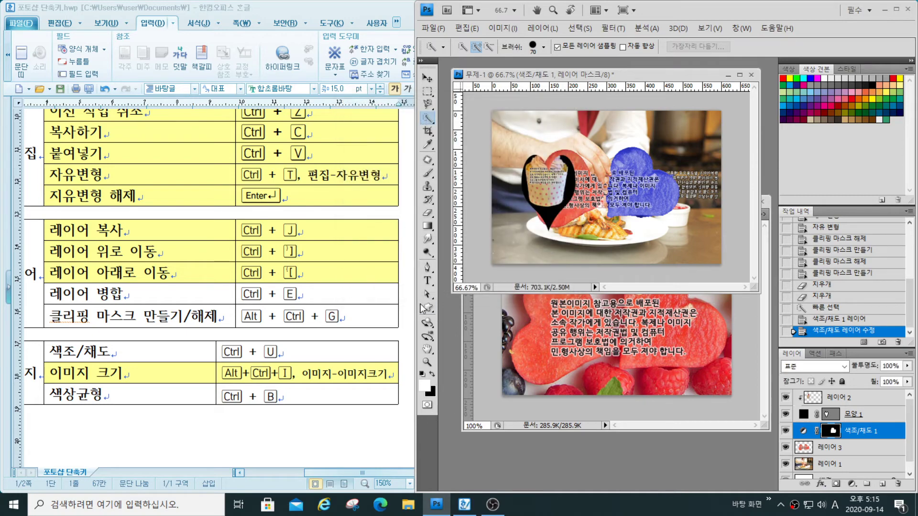
Show the view and file shortcuts in the shortcut list document
{"action": "scroll", "coordinate": [272, 312], "scroll_direction": "down", "scroll_amount": 10}
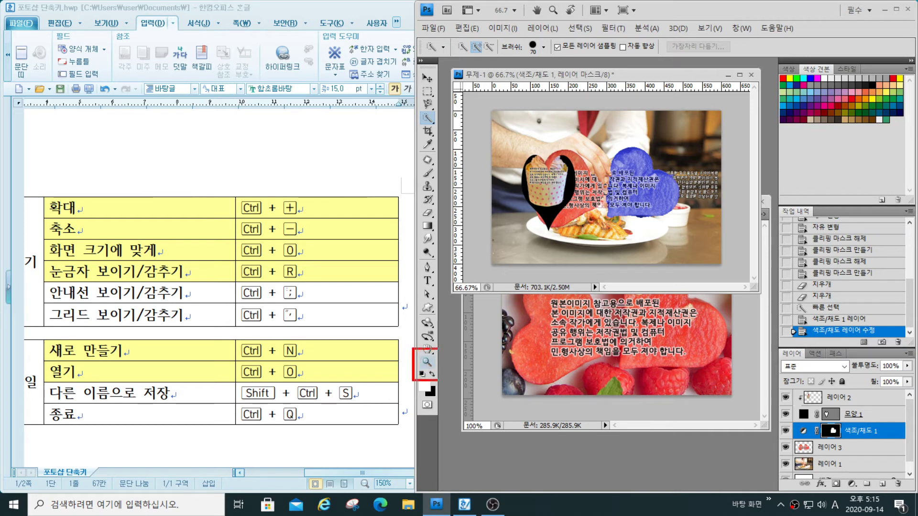
{"action": "left_click_drag", "start_coordinate": [413, 349], "coordinate": [438, 374]}
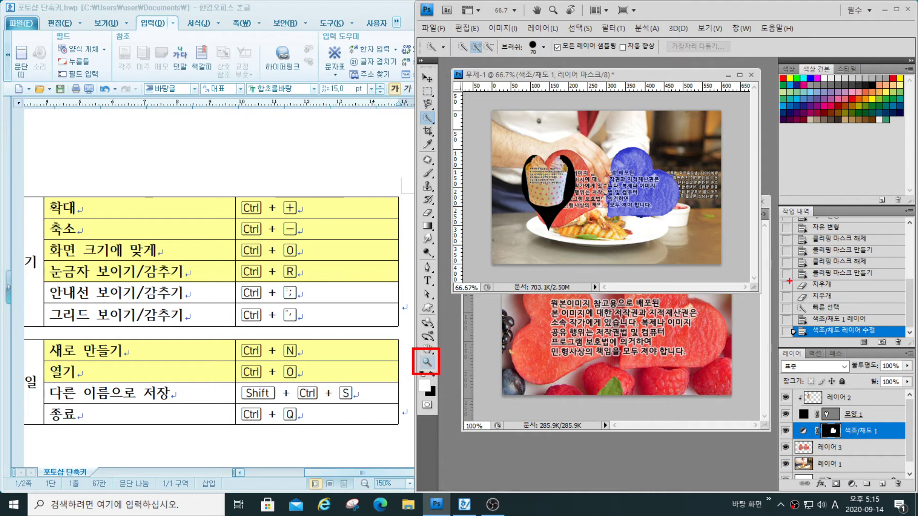
{"action": "key", "text": "Escape"}
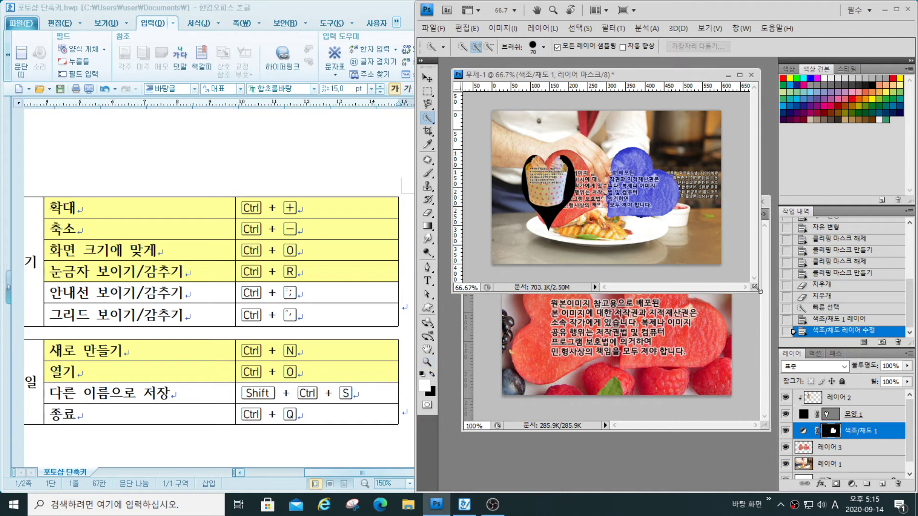
Enlarge the 무제-1 document window and zoom in on the hearts to 200%
{"action": "left_click_drag", "start_coordinate": [755, 289], "coordinate": [869, 457]}
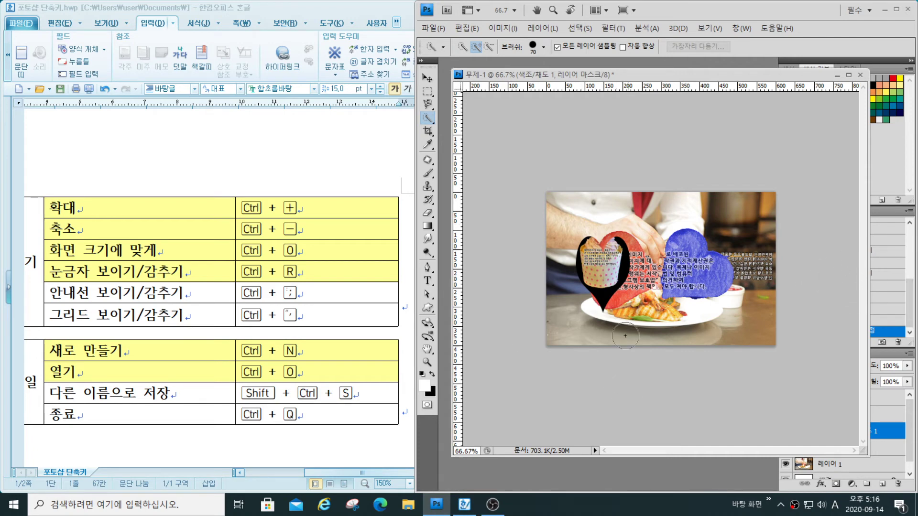
{"action": "left_click", "coordinate": [427, 362]}
{"action": "left_click", "coordinate": [626, 252]}
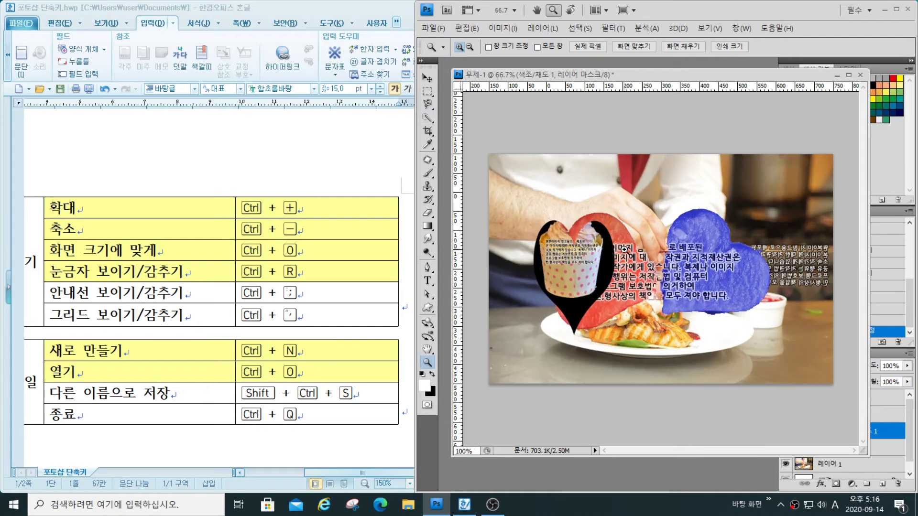
{"action": "left_click", "coordinate": [627, 252]}
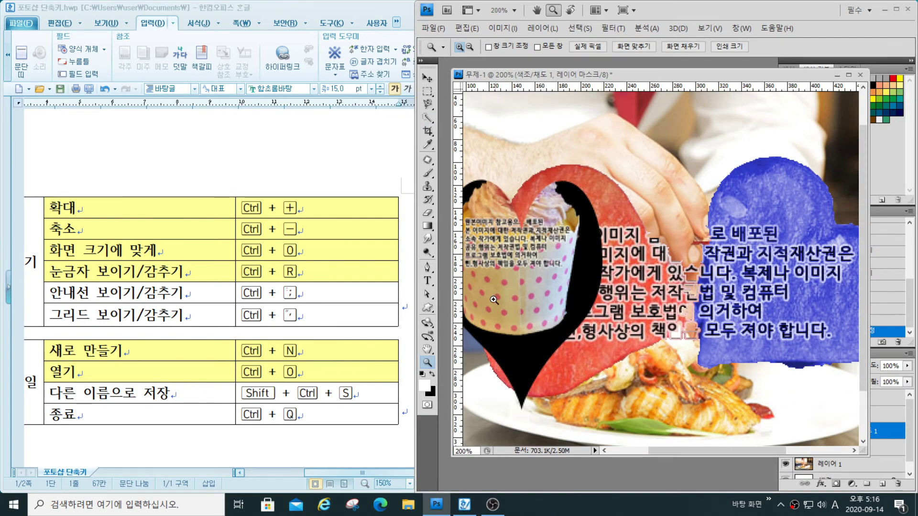
Pan the enlarged image with the Hand tool across the cupcake heart and over to the blue heart
{"action": "left_click", "coordinate": [428, 349]}
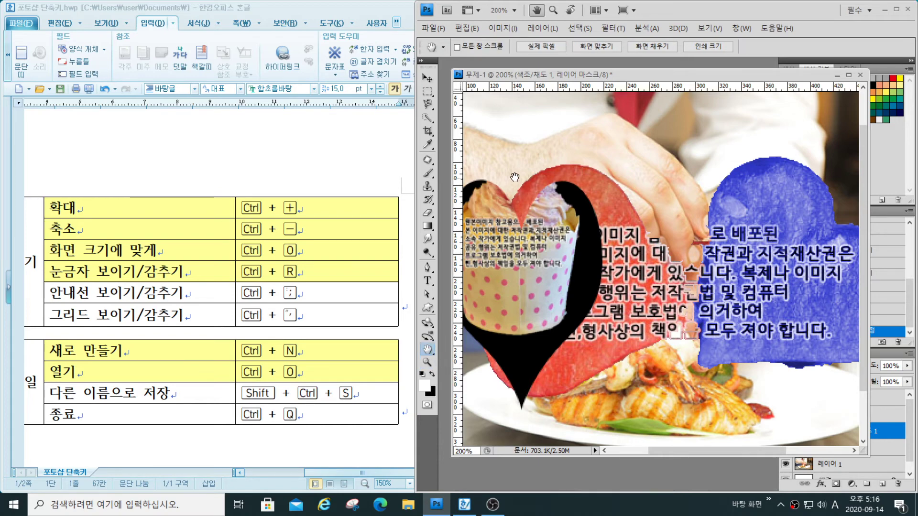
{"action": "left_click_drag", "start_coordinate": [547, 151], "coordinate": [622, 218]}
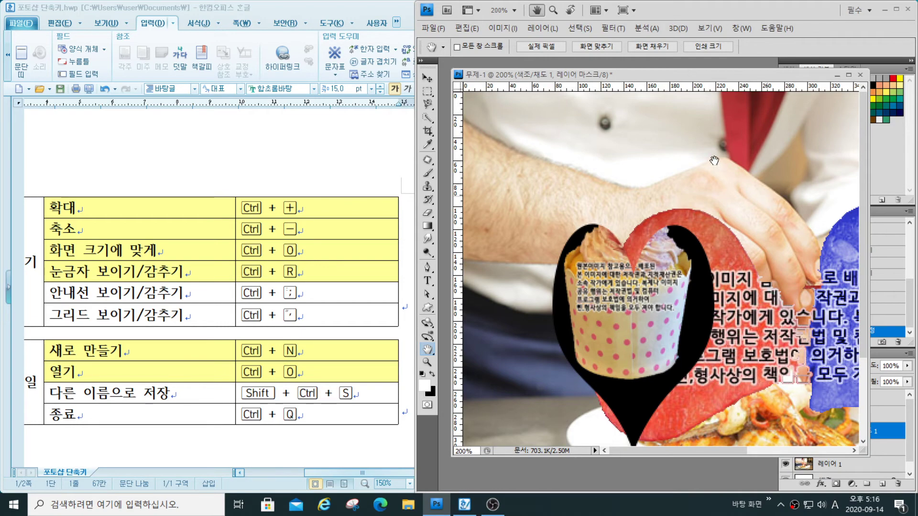
{"action": "mouse_move", "coordinate": [684, 182]}
{"action": "left_mouse_down"}
{"action": "mouse_move", "coordinate": [493, 185]}
{"action": "mouse_move", "coordinate": [544, 209]}
{"action": "left_mouse_up"}
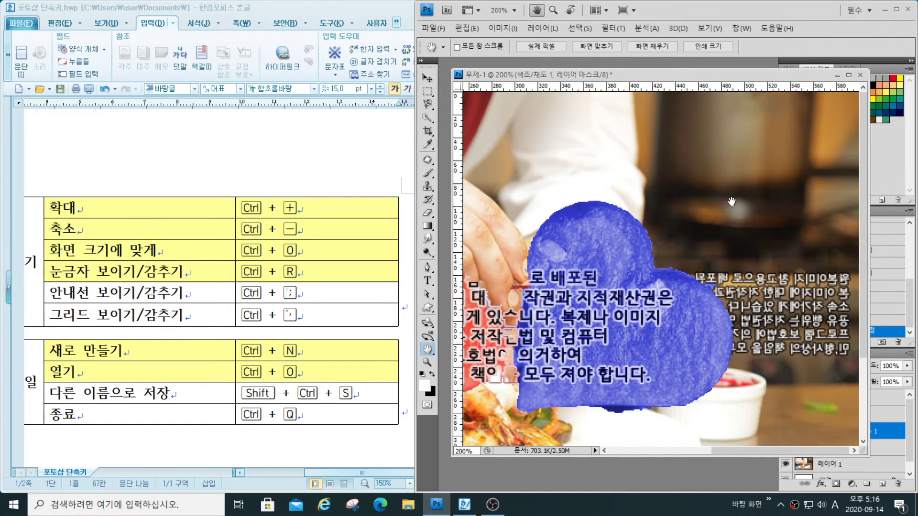
{"action": "left_click_drag", "start_coordinate": [692, 220], "coordinate": [687, 155]}
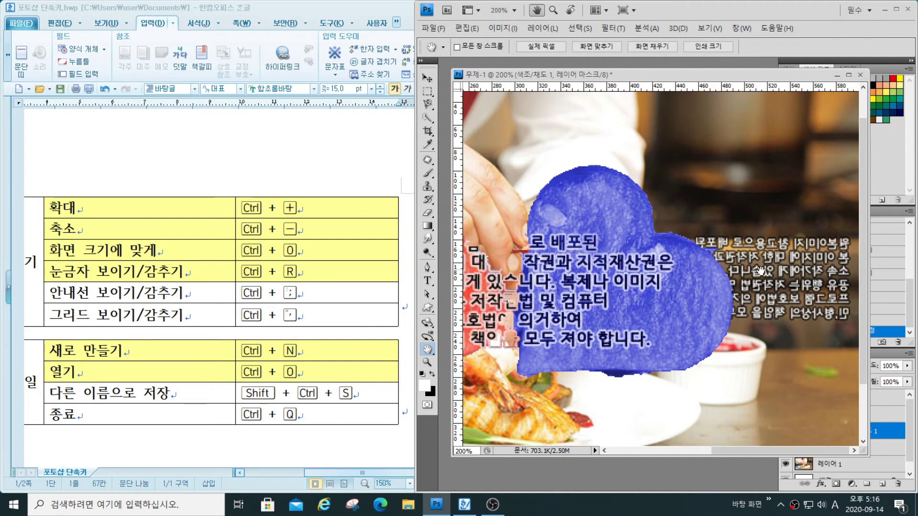
Activate the Zoom tool and switch it to zoom-out mode
{"action": "left_click", "coordinate": [427, 365]}
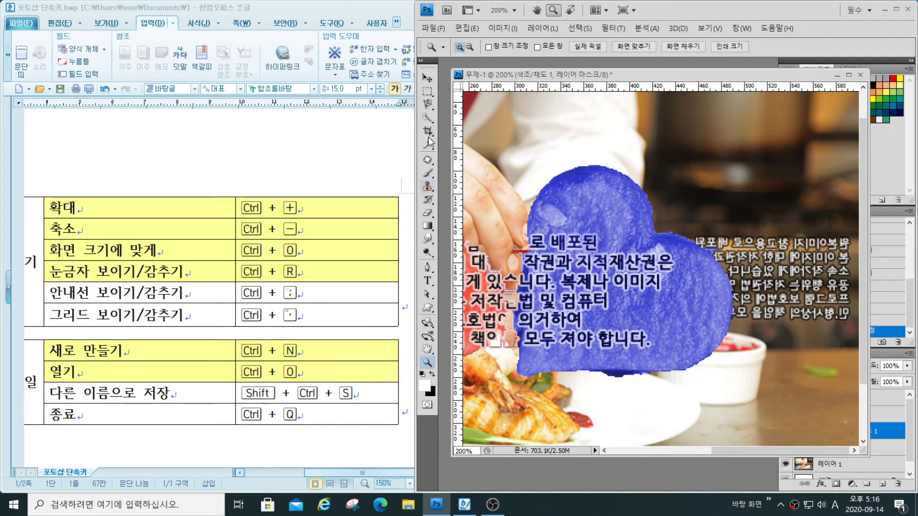
{"action": "left_click", "coordinate": [471, 47]}
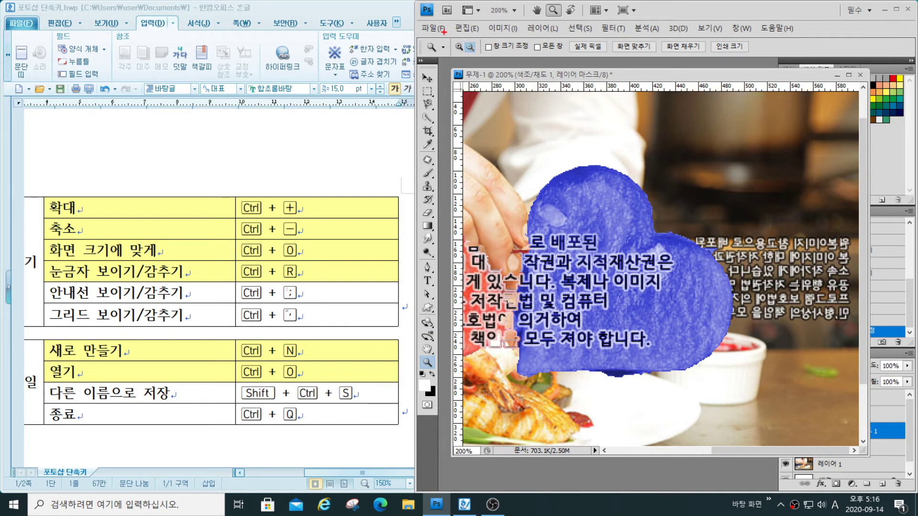
{"action": "mouse_move", "coordinate": [440, 36]}
{"action": "left_mouse_down"}
{"action": "mouse_move", "coordinate": [443, 57]}
{"action": "mouse_move", "coordinate": [486, 56]}
{"action": "mouse_move", "coordinate": [486, 65]}
{"action": "left_mouse_up"}
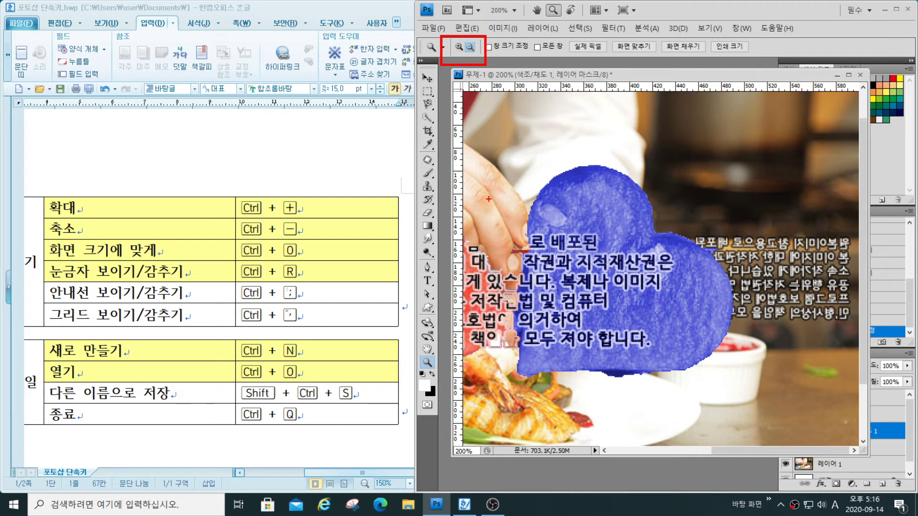
{"action": "key", "text": "Escape"}
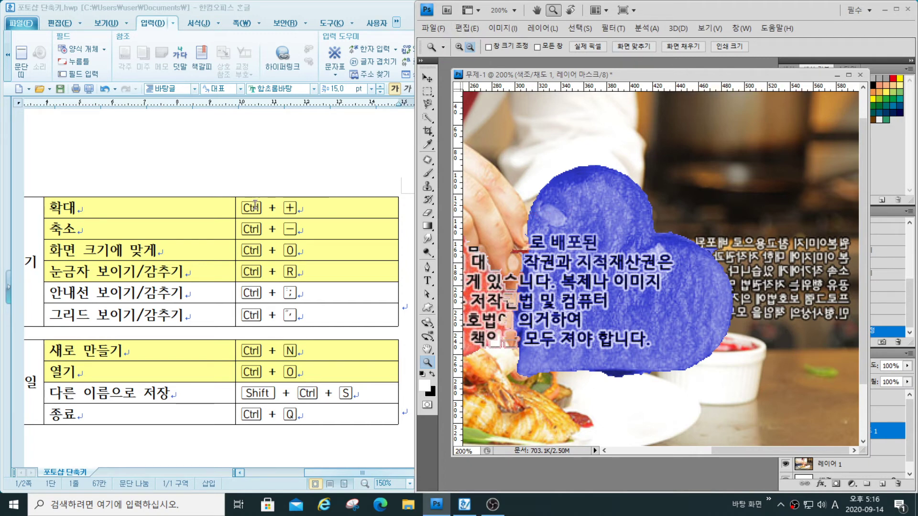
{"action": "mouse_move", "coordinate": [234, 194]}
{"action": "left_mouse_down"}
{"action": "mouse_move", "coordinate": [225, 242]}
{"action": "mouse_move", "coordinate": [318, 250]}
{"action": "mouse_move", "coordinate": [327, 239]}
{"action": "left_mouse_up"}
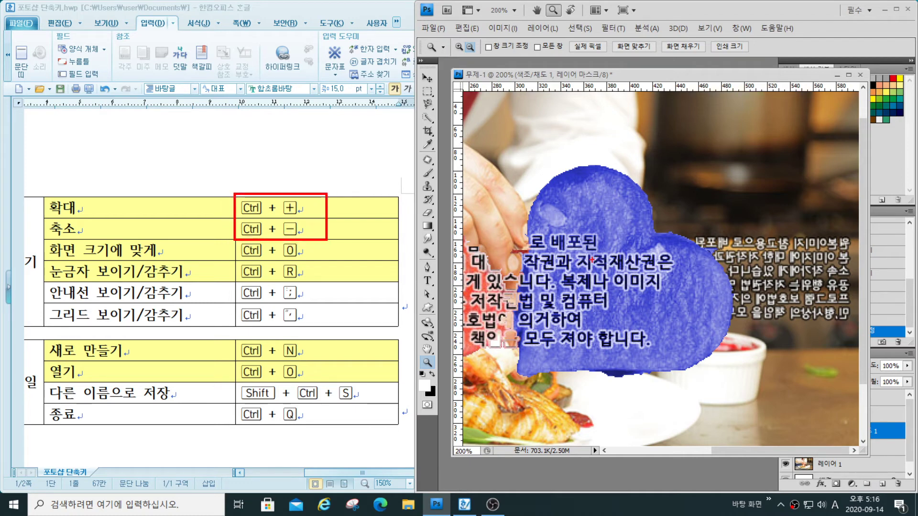
{"action": "key", "text": "Escape"}
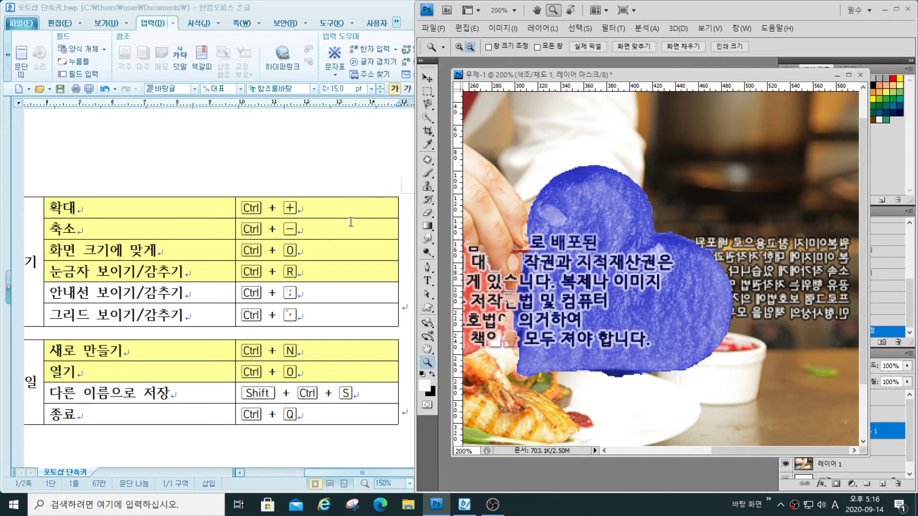
Zoom the image in to 500% and back out to 33.33%
{"action": "key", "text": "ctrl+plus"}
{"action": "key", "text": "ctrl+plus"}
{"action": "key", "text": "ctrl+plus"}
{"action": "key", "text": "ctrl+minus"}
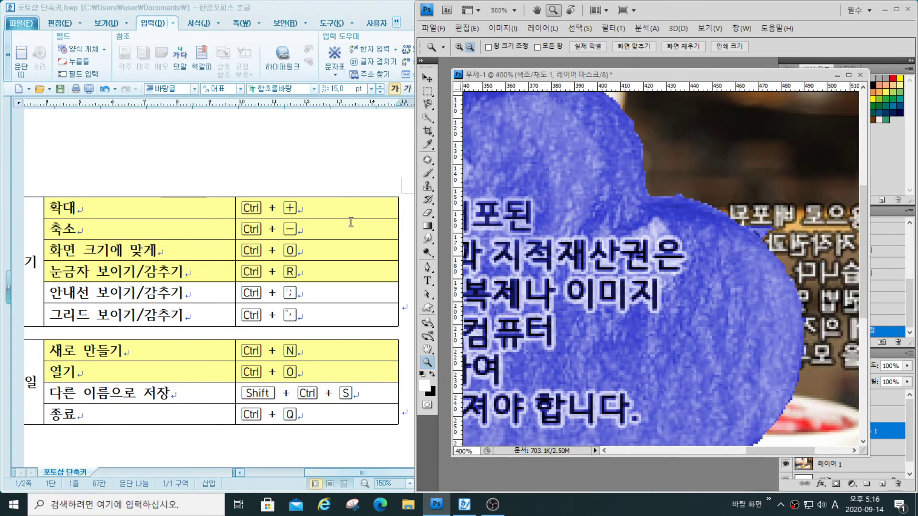
{"action": "key", "text": "ctrl+minus"}
{"action": "key", "text": "ctrl+minus"}
{"action": "key", "text": "ctrl+minus"}
{"action": "key", "text": "ctrl+minus"}
{"action": "key", "text": "ctrl+minus"}
{"action": "key", "text": "ctrl+minus"}
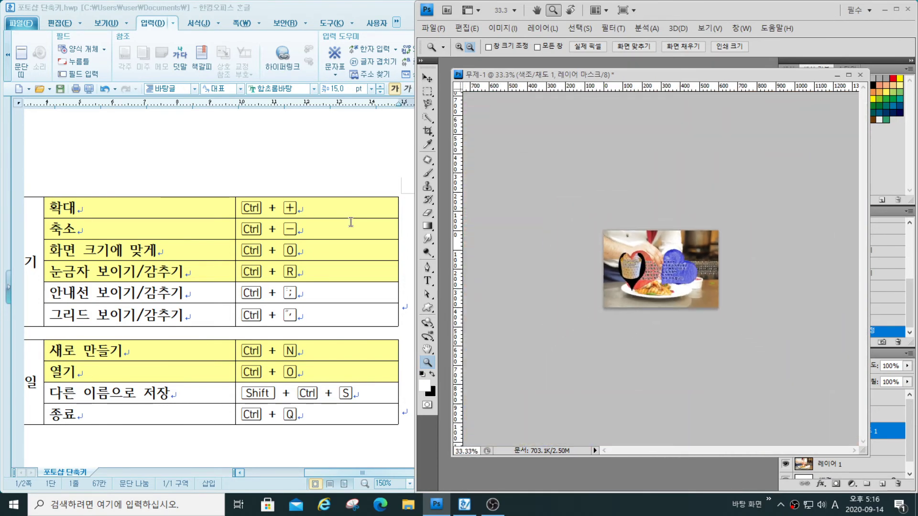
Zoom the image in to 300% and return it to 33.33%
{"action": "key", "text": "ctrl+plus"}
{"action": "key", "text": "ctrl+plus"}
{"action": "key", "text": "ctrl+plus"}
{"action": "key", "text": "ctrl+plus"}
{"action": "key", "text": "ctrl+plus"}
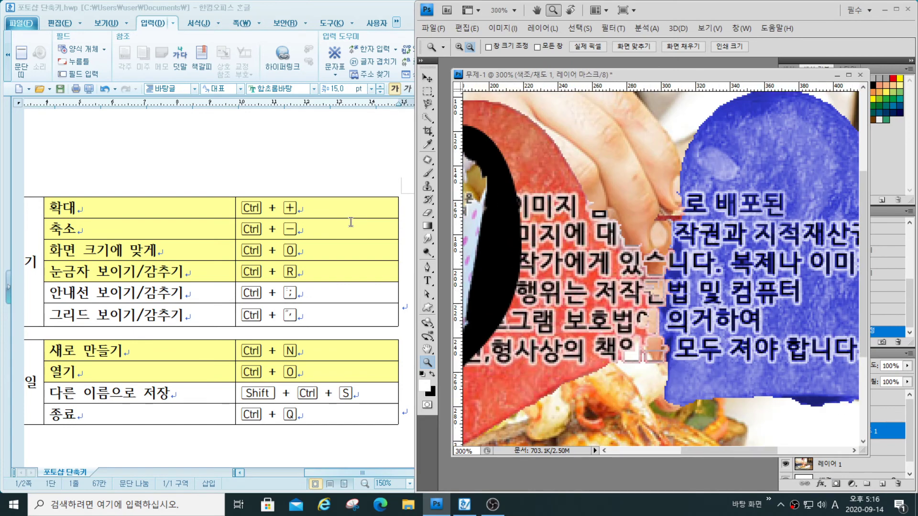
{"action": "key", "text": "ctrl+minus"}
{"action": "key", "text": "ctrl+minus"}
{"action": "key", "text": "ctrl+minus"}
{"action": "key", "text": "ctrl+minus"}
{"action": "key", "text": "ctrl+minus"}
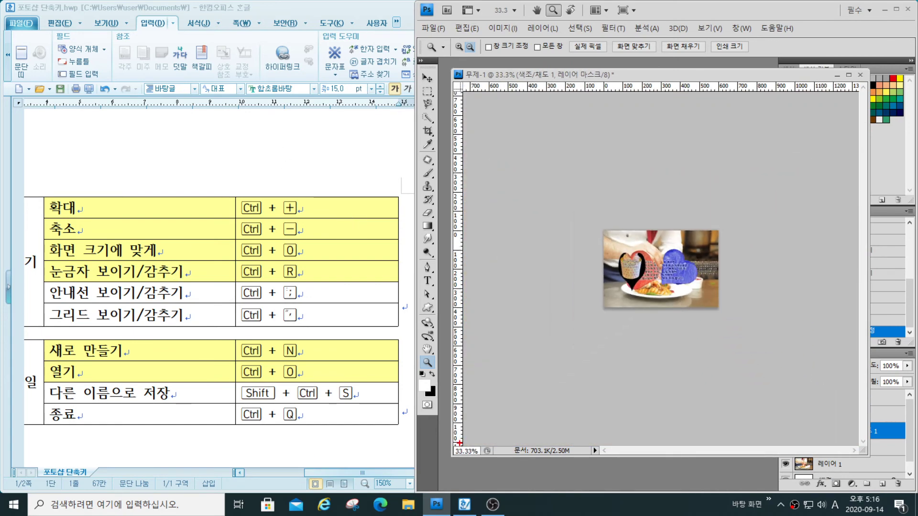
Set the document's zoom level to exactly 200% by entering the percentage
{"action": "mouse_move", "coordinate": [447, 444]}
{"action": "left_mouse_down"}
{"action": "mouse_move", "coordinate": [486, 457]}
{"action": "mouse_move", "coordinate": [488, 473]}
{"action": "left_mouse_up"}
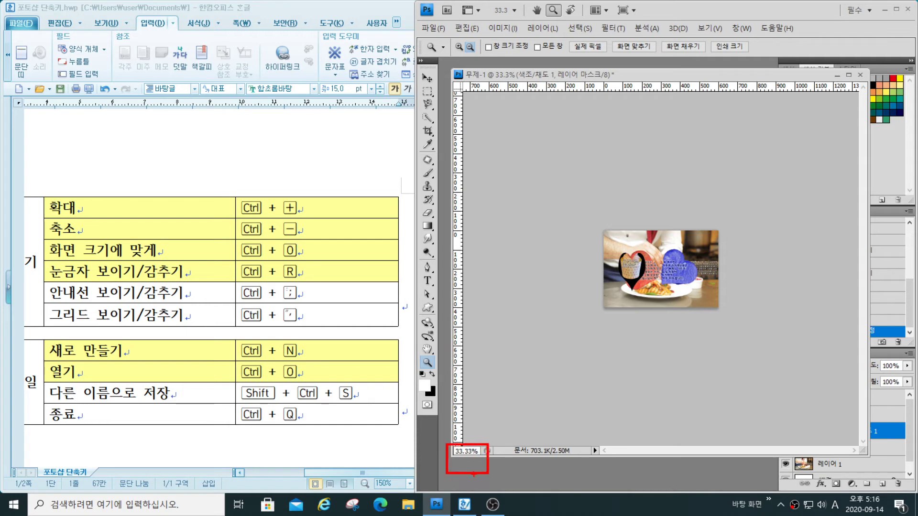
{"action": "key", "text": "Escape"}
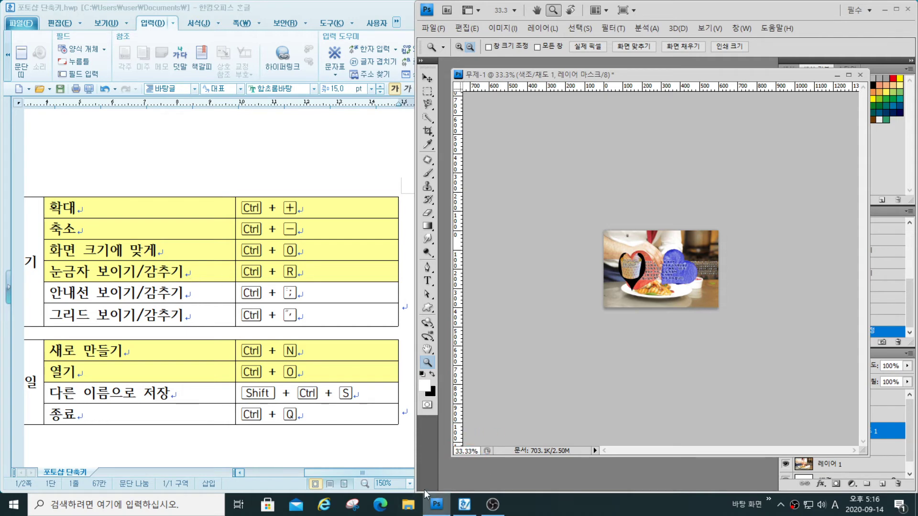
{"action": "left_click_drag", "start_coordinate": [475, 453], "coordinate": [458, 455]}
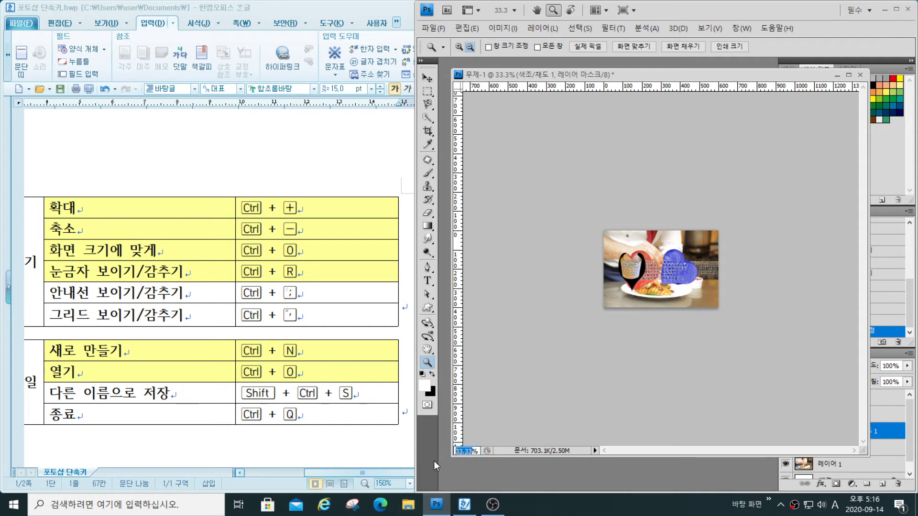
{"action": "type", "text": "200"}
{"action": "key", "text": "Return"}
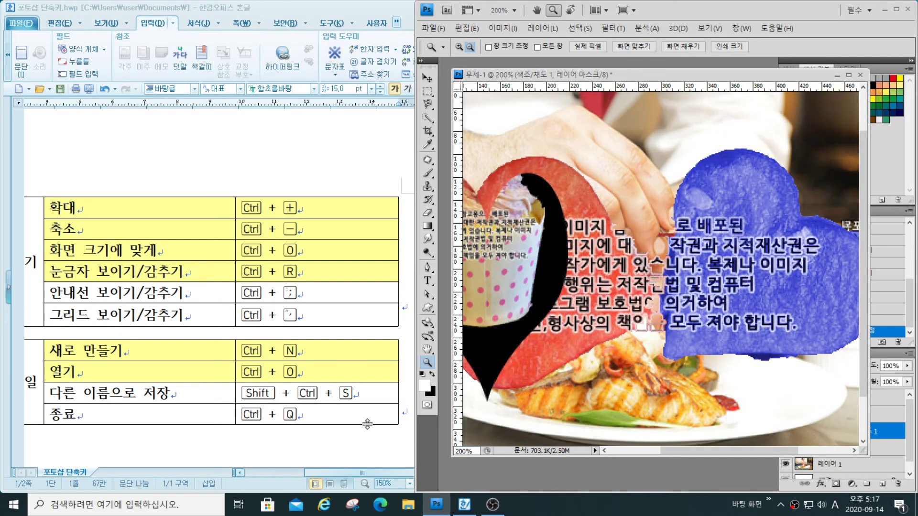
Enter a zoom level of 100% for the document, followed by 50%
{"action": "double_click", "coordinate": [466, 451]}
{"action": "type", "text": "1000"}
{"action": "key", "text": "Return"}
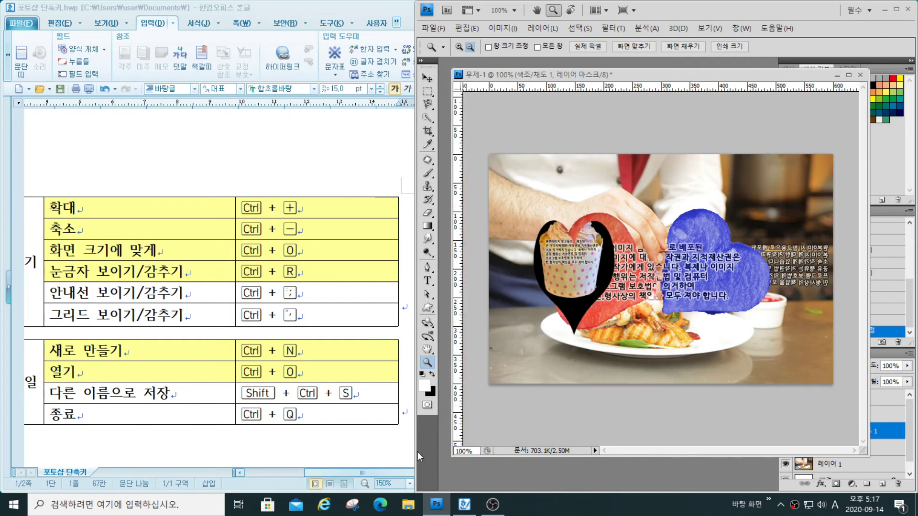
{"action": "left_click", "coordinate": [468, 452]}
{"action": "type", "text": "50"}
{"action": "key", "text": "Return"}
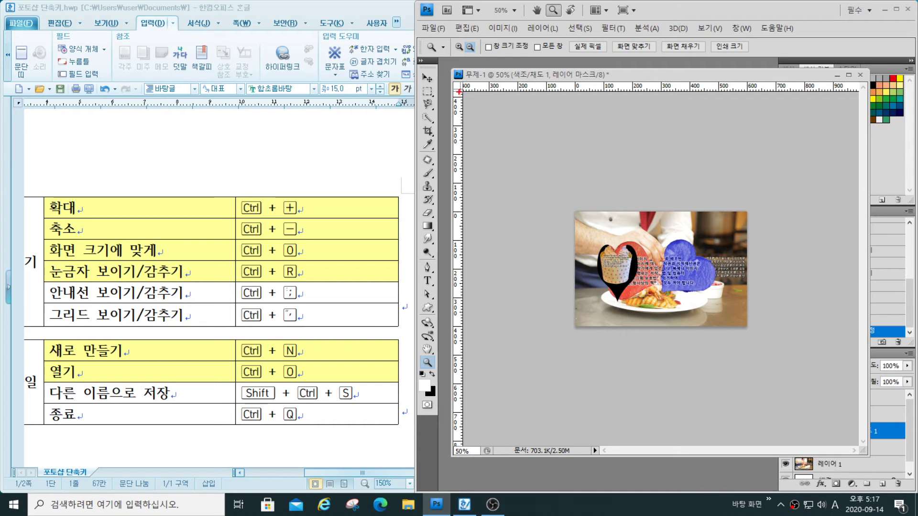
{"action": "left_click_drag", "start_coordinate": [458, 90], "coordinate": [870, 448]}
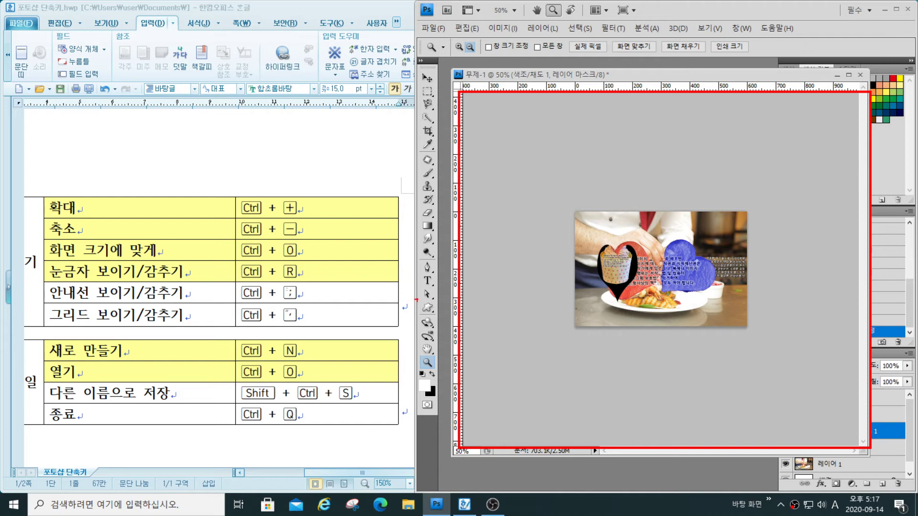
{"action": "key", "text": "Escape"}
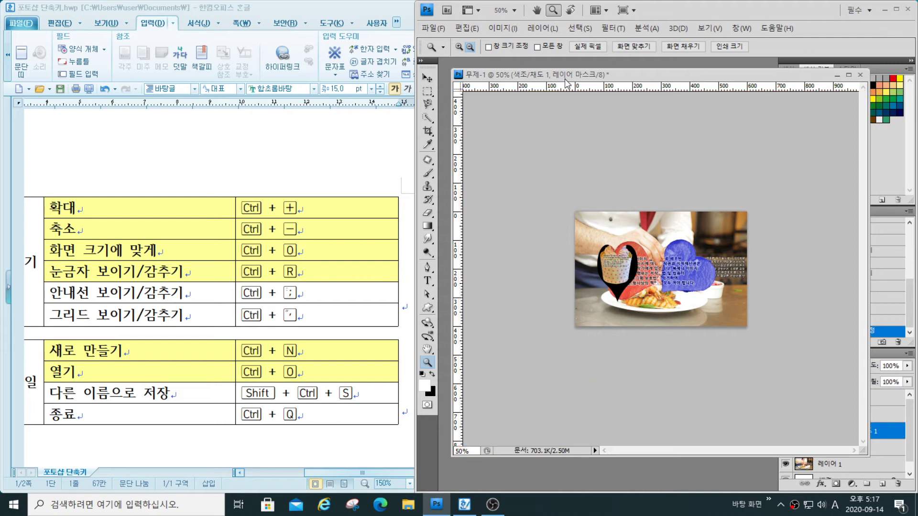
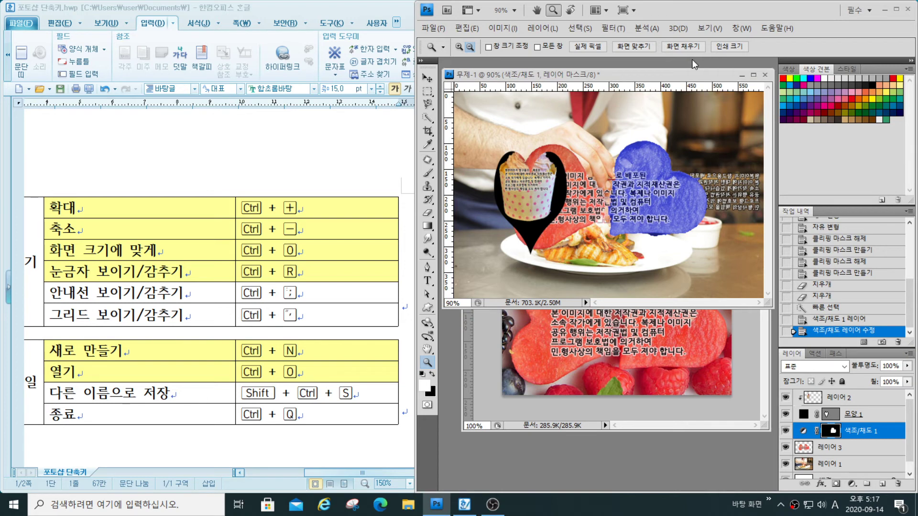
Hide and redisplay the rulers, switch their units to centimetres, and check them in the 2급-11.jpg document
{"action": "key", "text": "ctrl+r"}
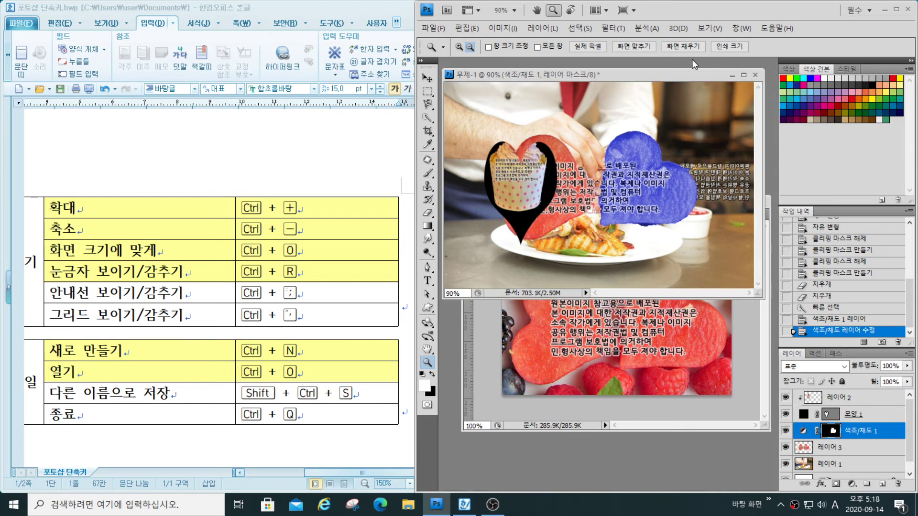
{"action": "key", "text": "ctrl+r"}
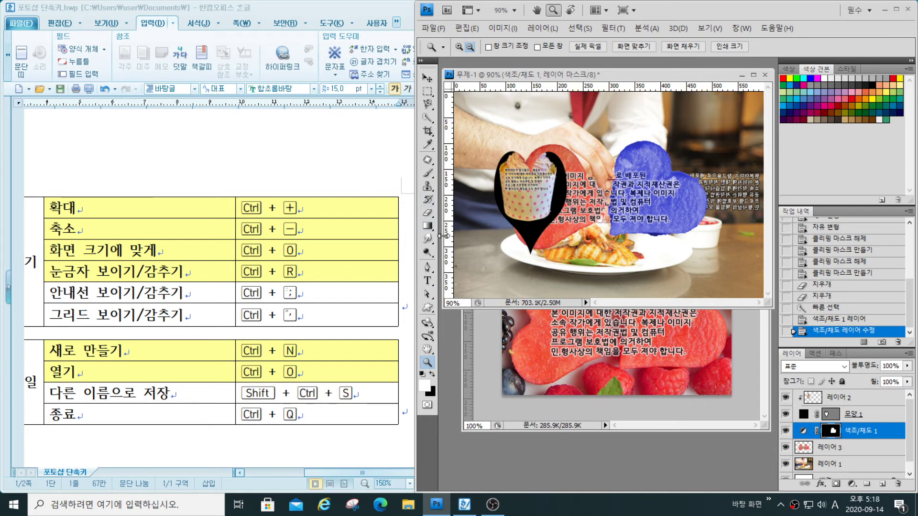
{"action": "right_click", "coordinate": [548, 86]}
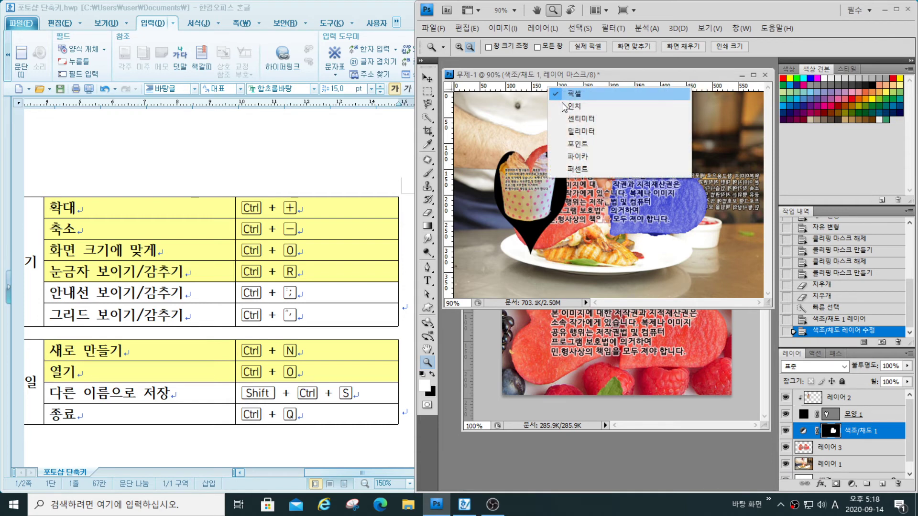
{"action": "left_click", "coordinate": [584, 119]}
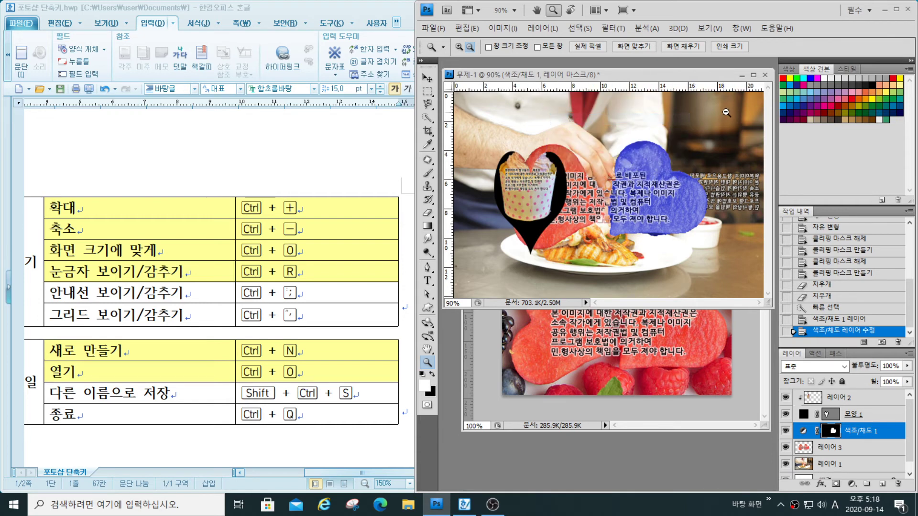
{"action": "left_click", "coordinate": [516, 406]}
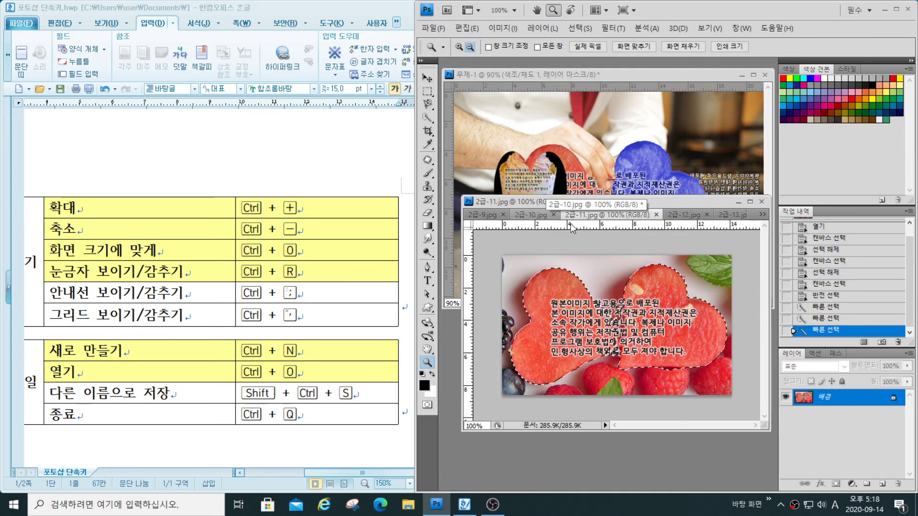
Set the ruler units of the 무제-1 document to pixels
{"action": "right_click", "coordinate": [642, 86]}
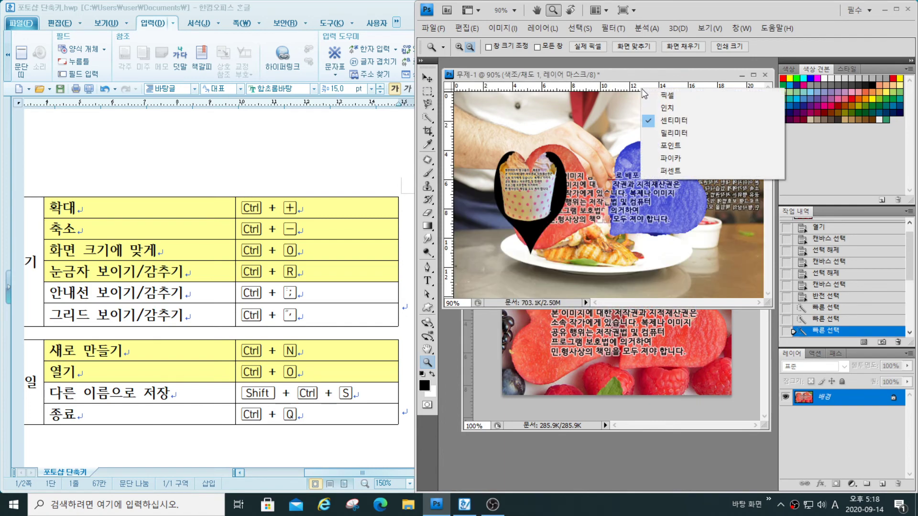
{"action": "left_click", "coordinate": [669, 97]}
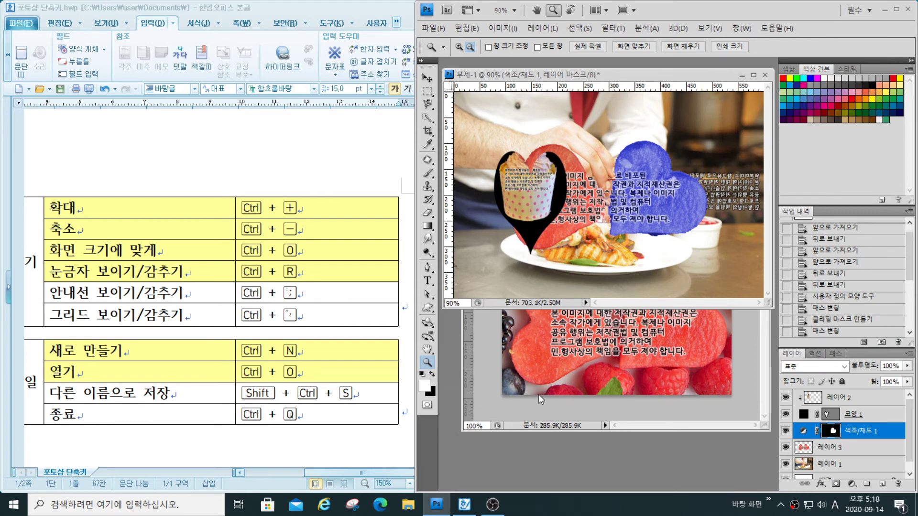
{"action": "right_click", "coordinate": [528, 88]}
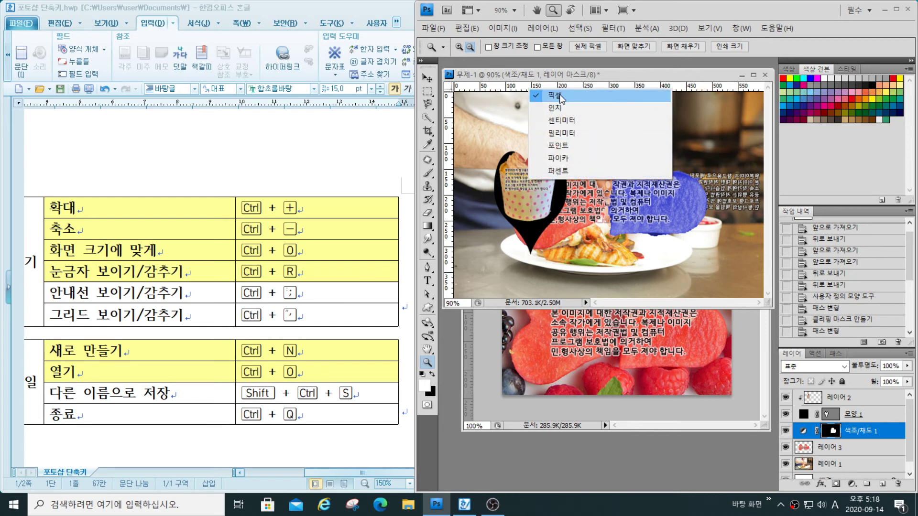
{"action": "left_click", "coordinate": [561, 98]}
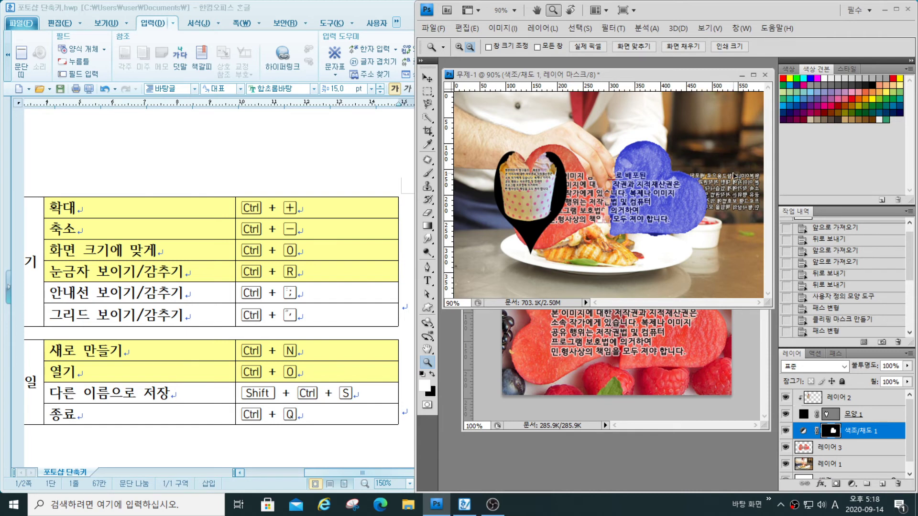
Toggle the rulers off and on, and add a horizontal guide across the hearts at about 200 px
{"action": "key", "text": "ctrl+r"}
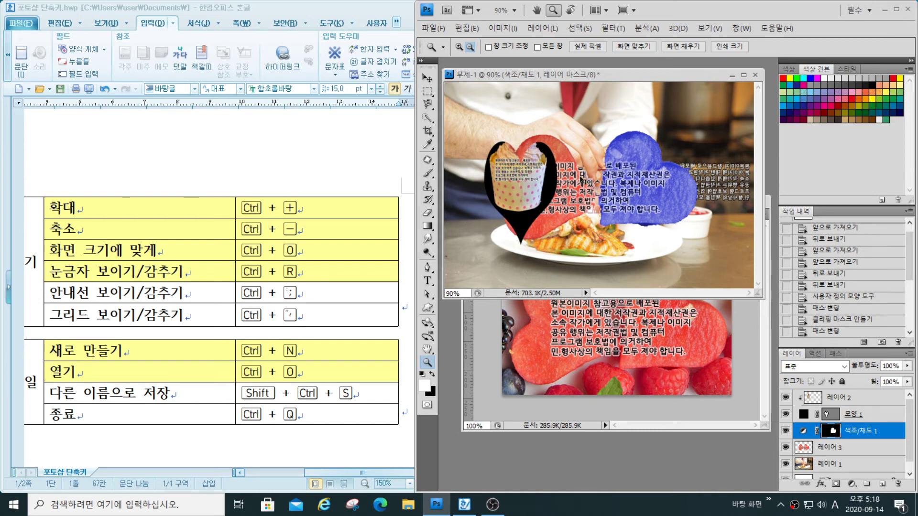
{"action": "key", "text": "ctrl+r"}
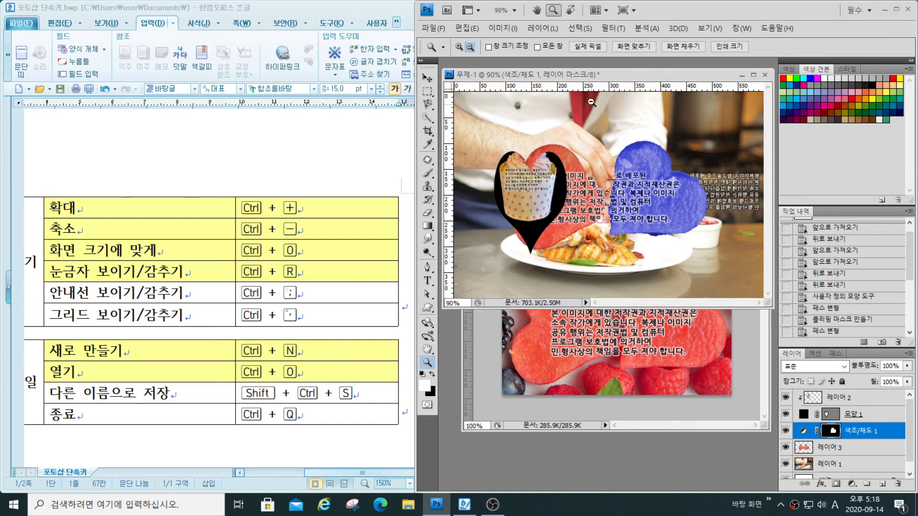
{"action": "left_click_drag", "start_coordinate": [593, 88], "coordinate": [592, 195]}
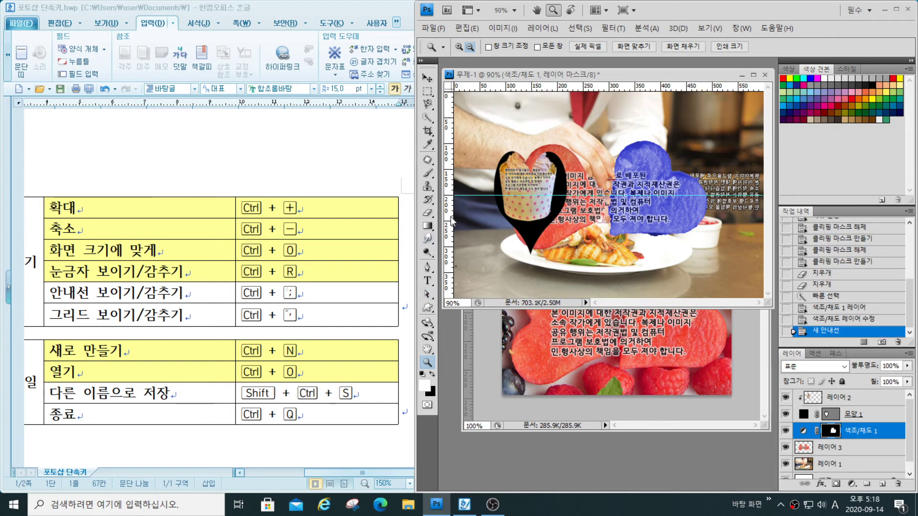
Add a vertical guide at about 300 px in the 무제-1 document, plus a vertical and a horizontal guide in 2급-11.jpg
{"action": "left_click_drag", "start_coordinate": [452, 221], "coordinate": [608, 222]}
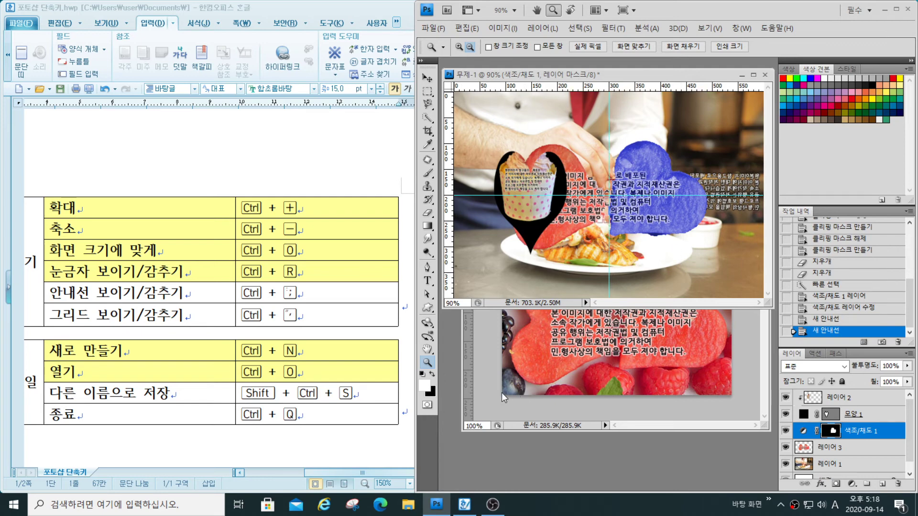
{"action": "left_click", "coordinate": [471, 371]}
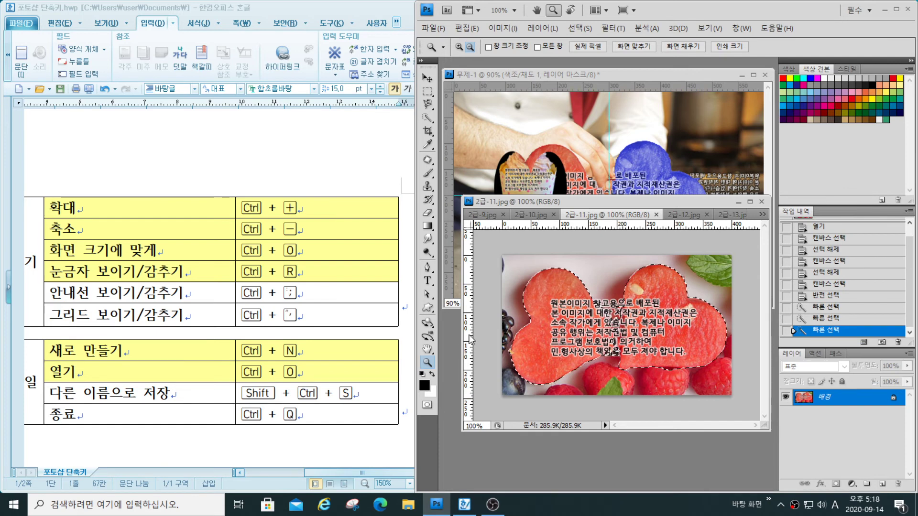
{"action": "left_click_drag", "start_coordinate": [545, 337], "coordinate": [620, 345]}
{"action": "left_click_drag", "start_coordinate": [618, 225], "coordinate": [615, 330]}
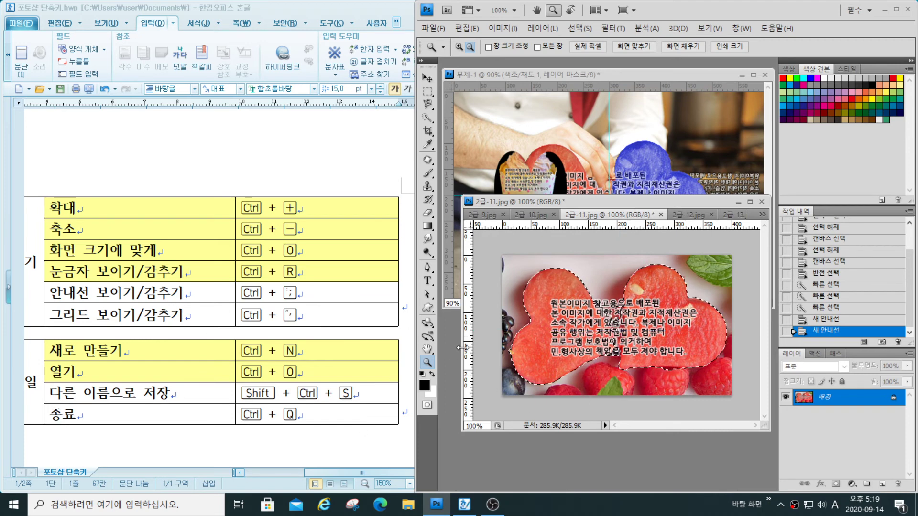
Hide the guides in the 무제-1 document, toggle its extras off and on, and compare it with the 2급-11.jpg window
{"action": "left_click", "coordinate": [606, 109]}
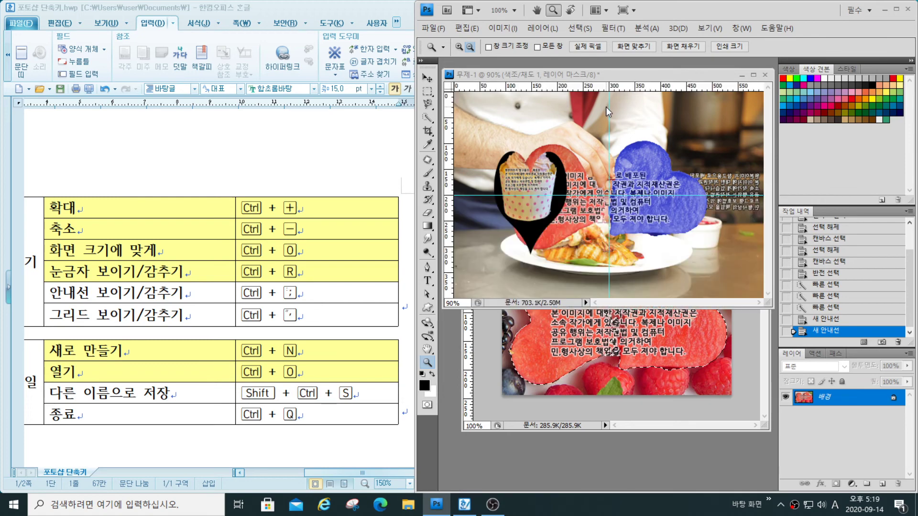
{"action": "key", "text": "ctrl+semicolon"}
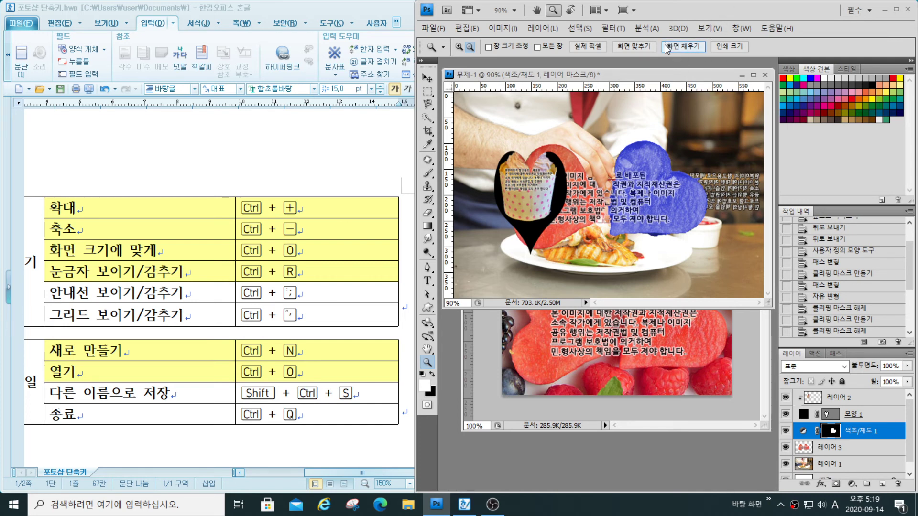
{"action": "left_click", "coordinate": [712, 27]}
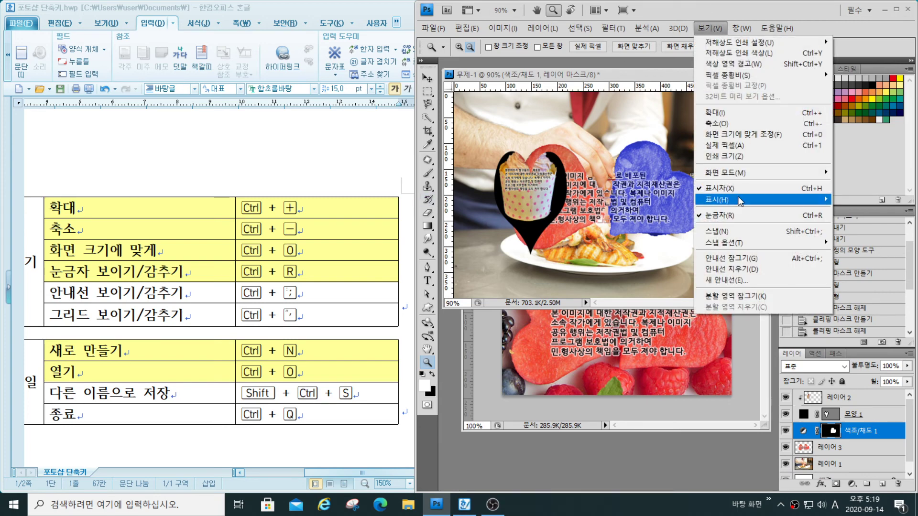
{"action": "left_click", "coordinate": [722, 188]}
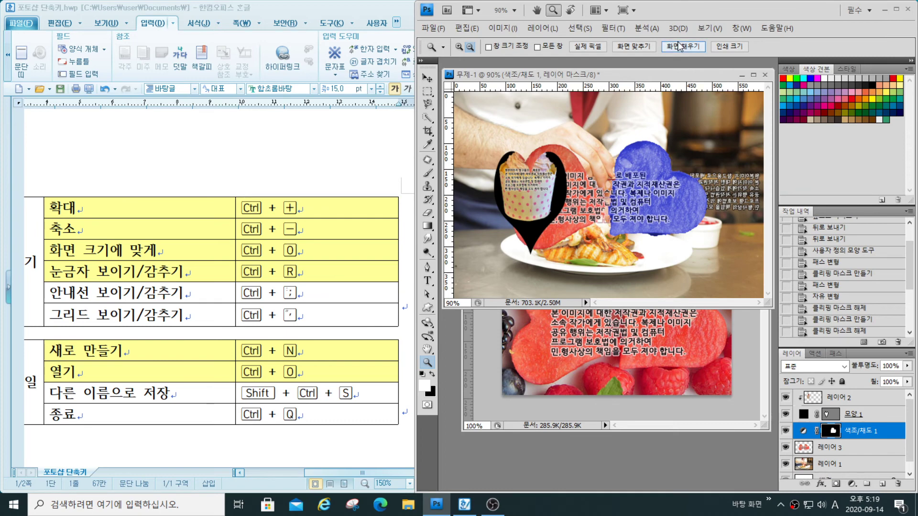
{"action": "left_click", "coordinate": [710, 28]}
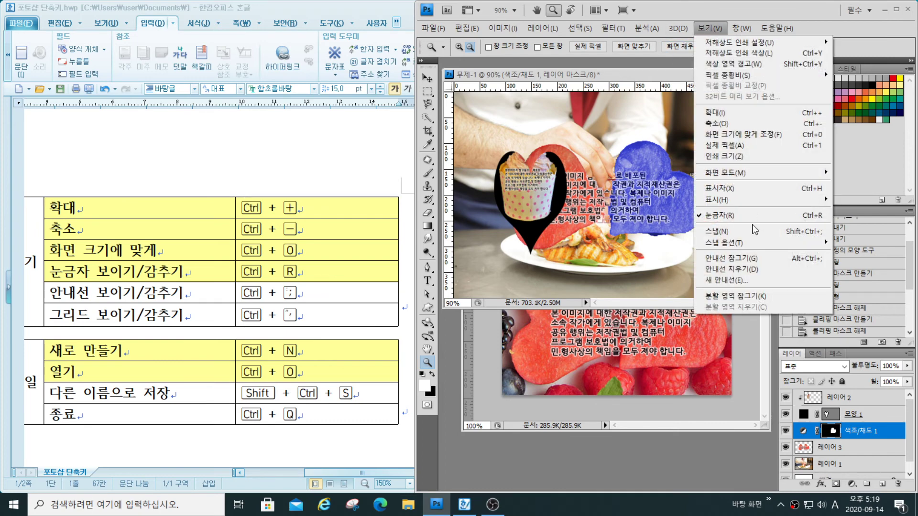
{"action": "left_click", "coordinate": [729, 188]}
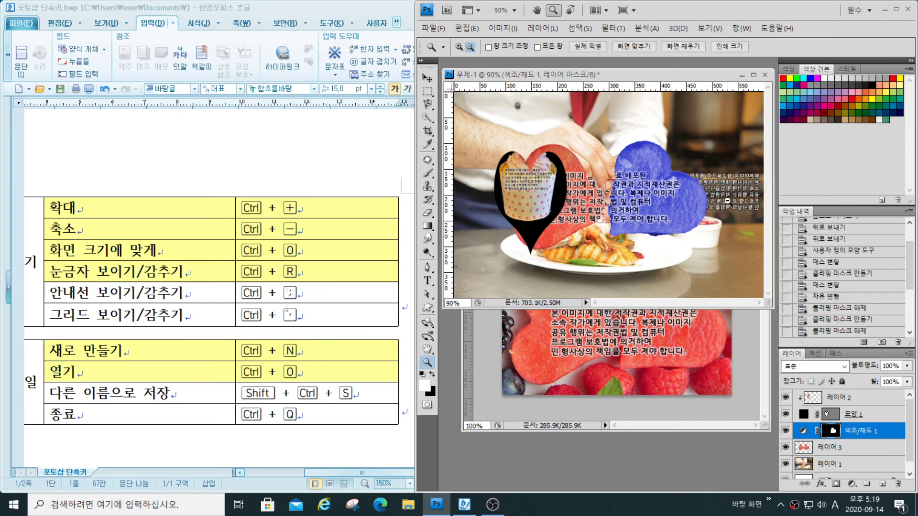
{"action": "left_click", "coordinate": [690, 366]}
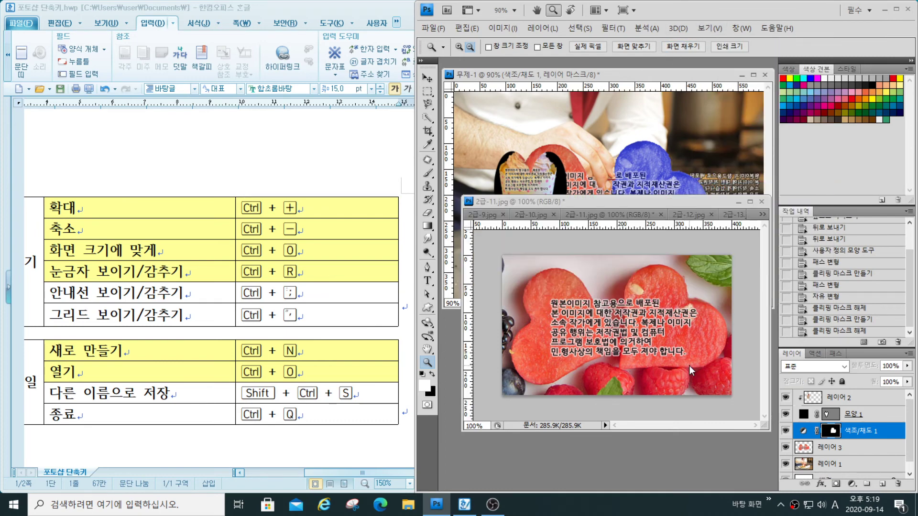
{"action": "left_click", "coordinate": [577, 135]}
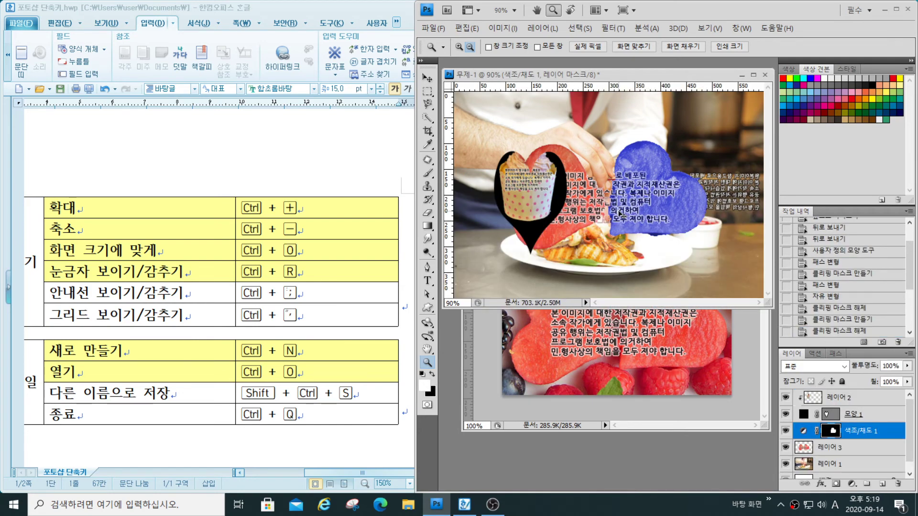
Show the grid over the 무제-1 document and hide it again
{"action": "key", "text": "ctrl+semicolon"}
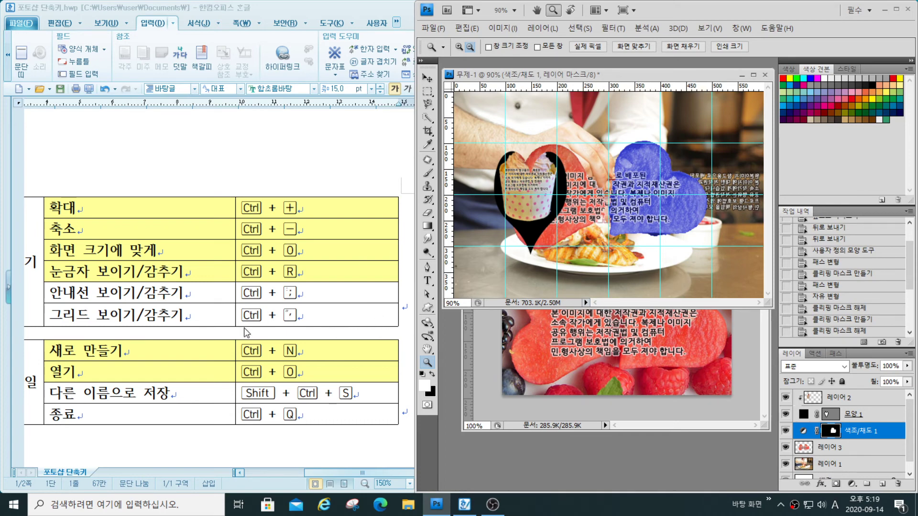
{"action": "mouse_move", "coordinate": [233, 302]}
{"action": "left_mouse_down"}
{"action": "mouse_move", "coordinate": [243, 332]}
{"action": "mouse_move", "coordinate": [329, 332]}
{"action": "left_mouse_up"}
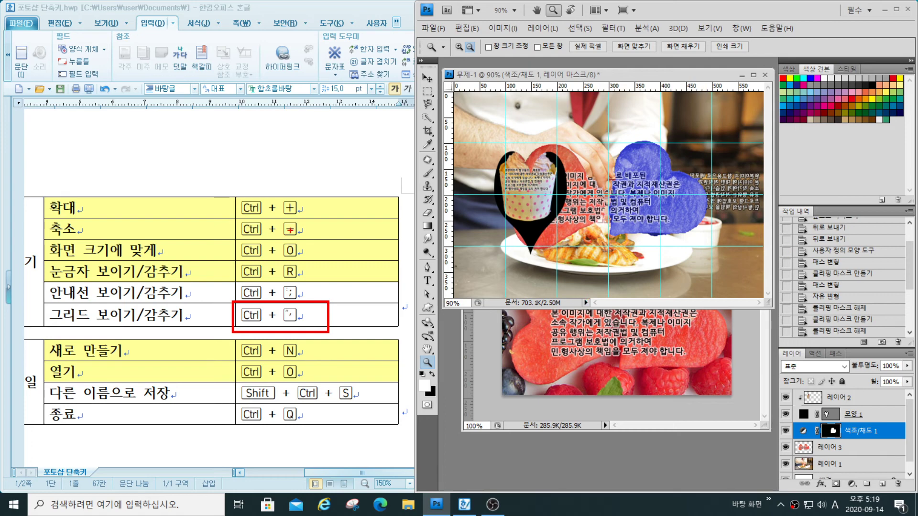
{"action": "key", "text": "Escape"}
{"action": "key", "text": "ctrl+;"}
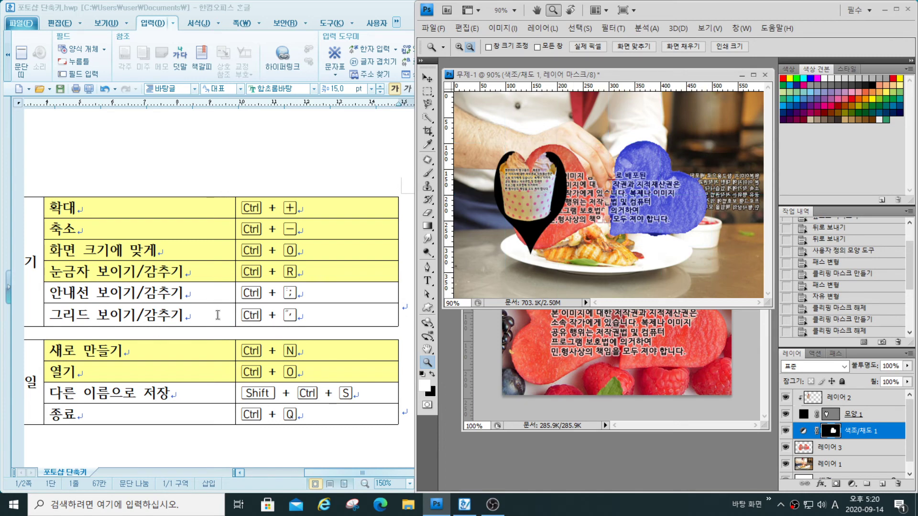
{"action": "mouse_move", "coordinate": [42, 305]}
{"action": "left_mouse_down"}
{"action": "mouse_move", "coordinate": [84, 331]}
{"action": "mouse_move", "coordinate": [319, 337]}
{"action": "left_mouse_up"}
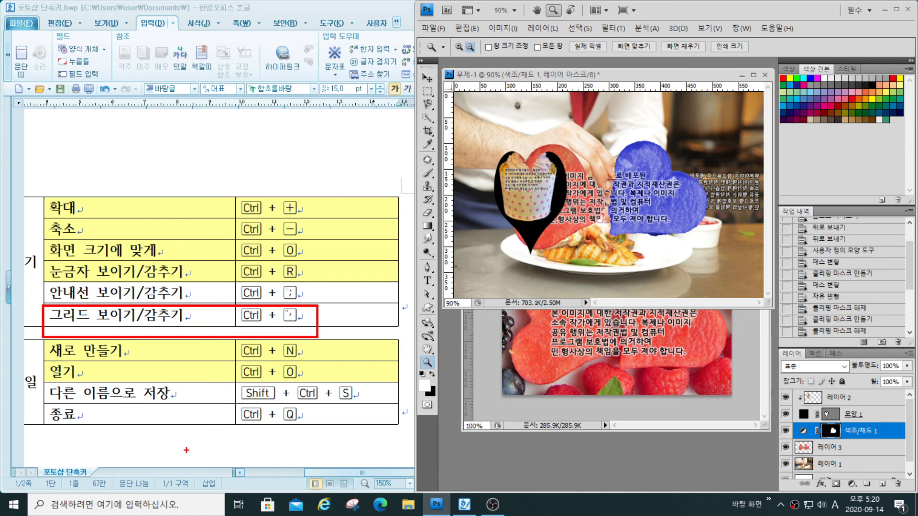
{"action": "key", "text": "Escape"}
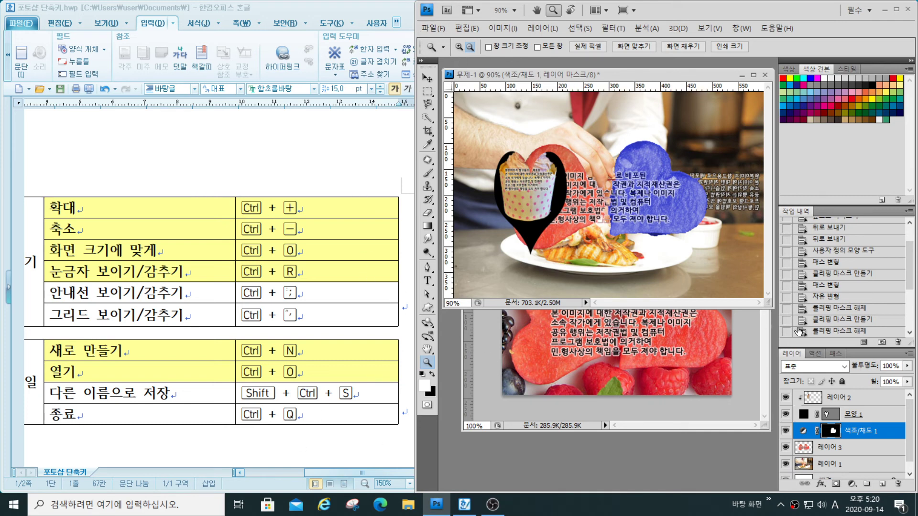
Bring up the new document settings, dismiss them without creating a document, and look over the file commands
{"action": "key", "text": "ctrl+n"}
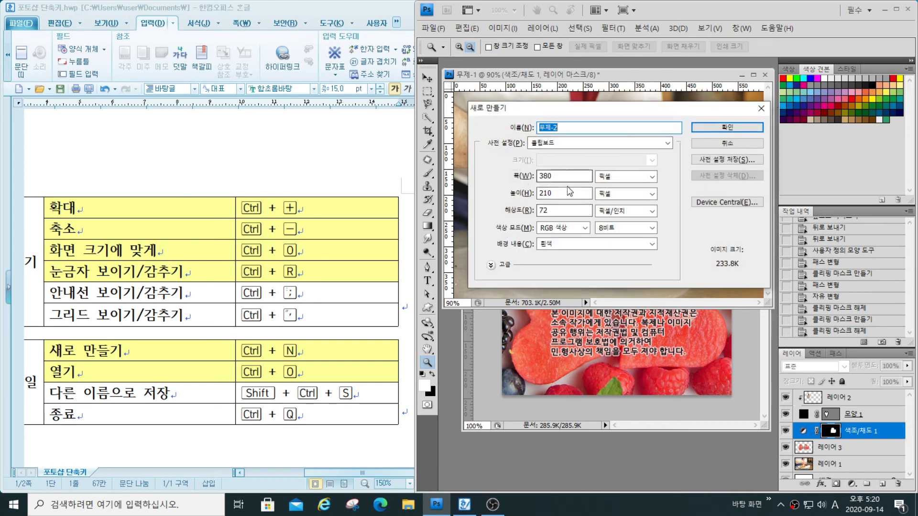
{"action": "left_click", "coordinate": [761, 108]}
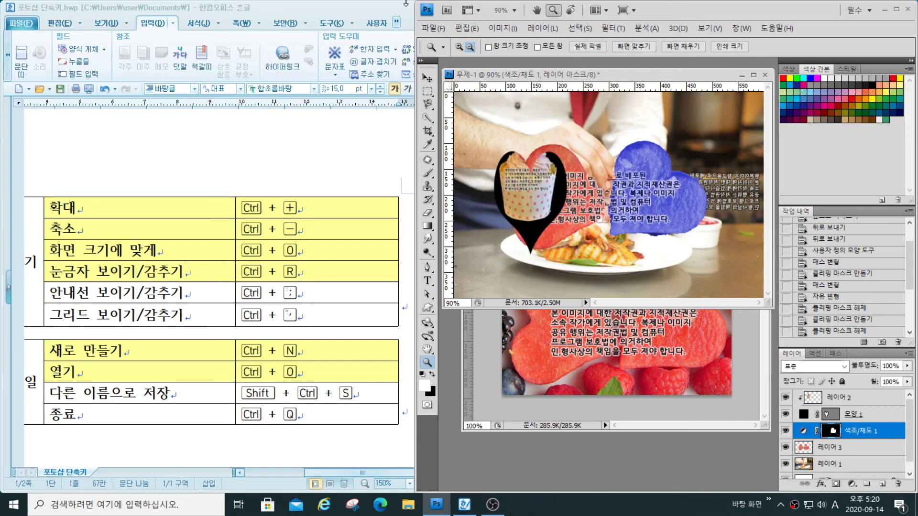
{"action": "left_click", "coordinate": [429, 27]}
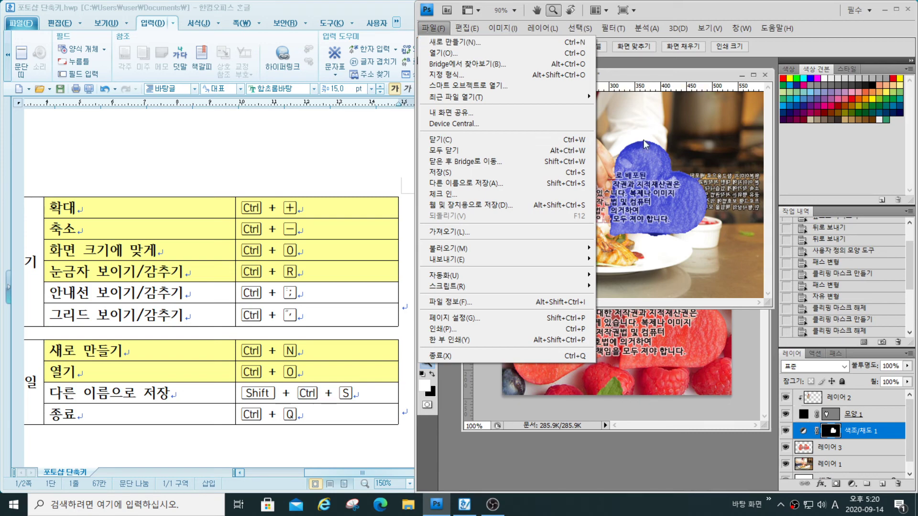
{"action": "left_click", "coordinate": [656, 406]}
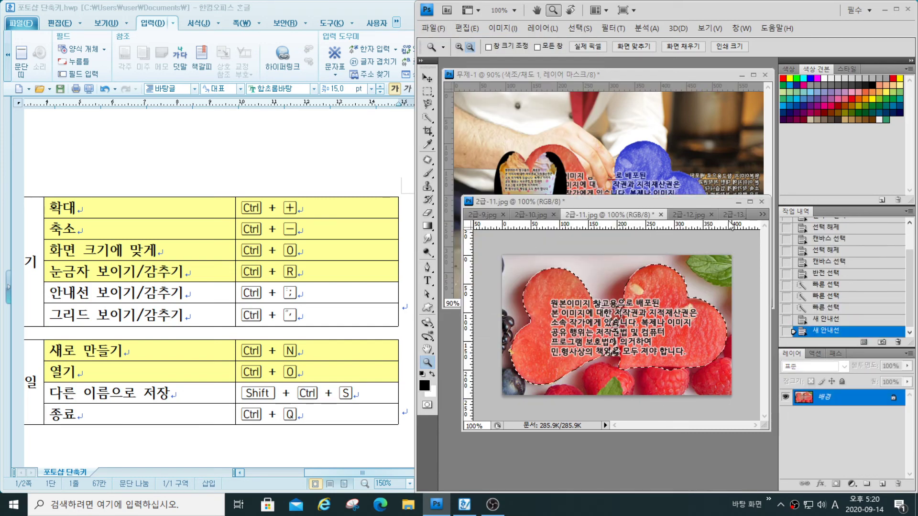
Close the window holding 2급-11.jpg and the other source images, discarding the changes to each document
{"action": "left_click", "coordinate": [762, 202]}
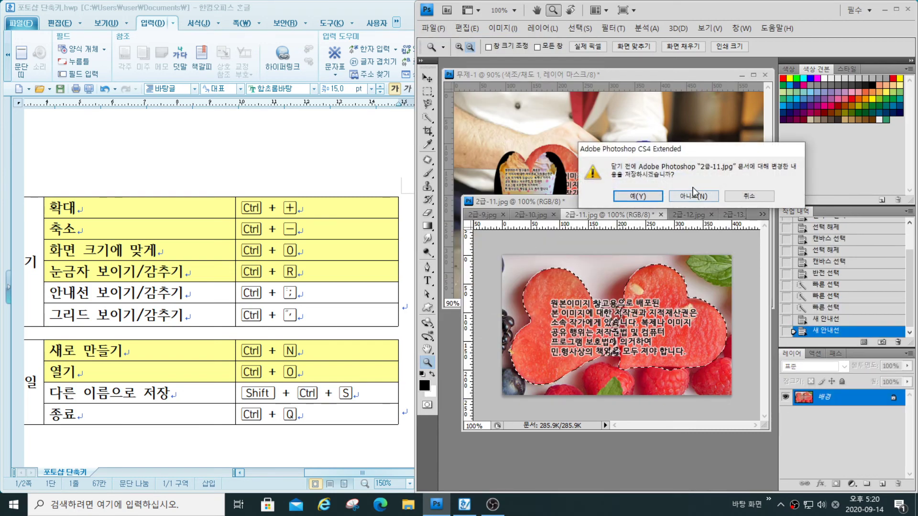
{"action": "left_click", "coordinate": [694, 196]}
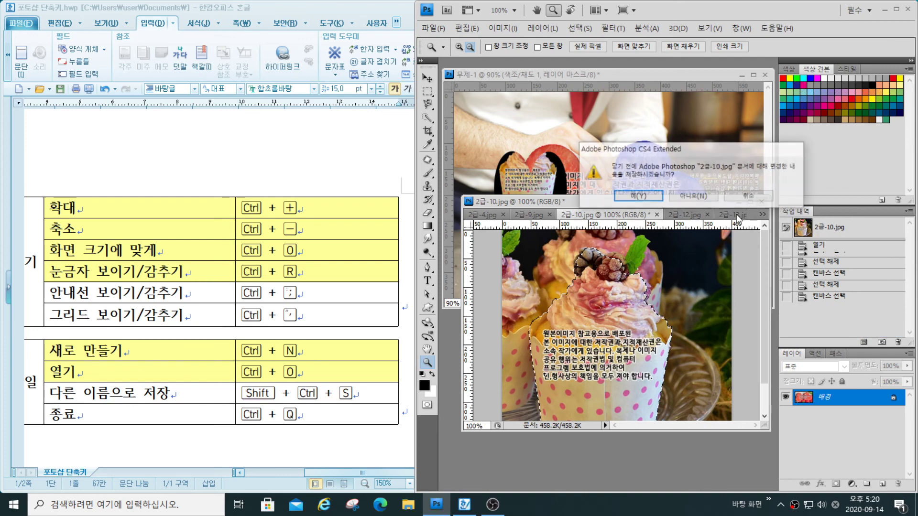
{"action": "left_click", "coordinate": [695, 196]}
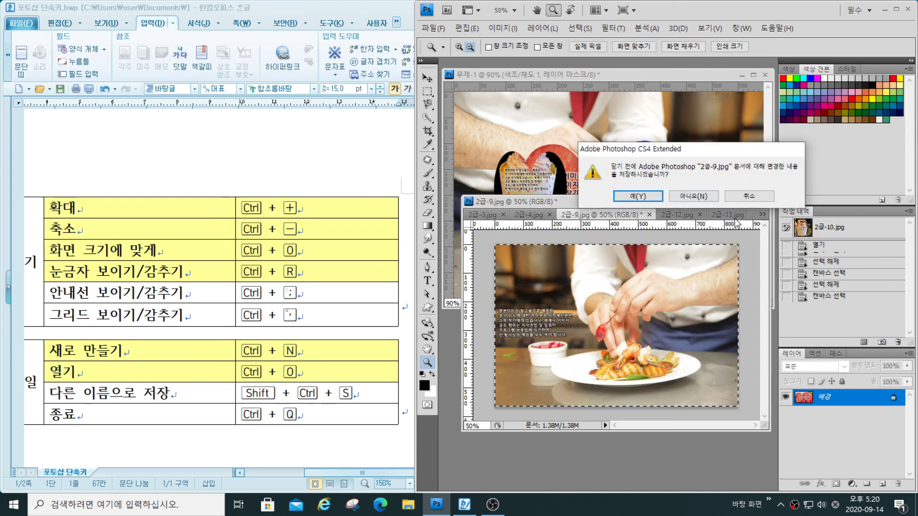
{"action": "left_click", "coordinate": [696, 196]}
{"action": "left_click", "coordinate": [694, 196]}
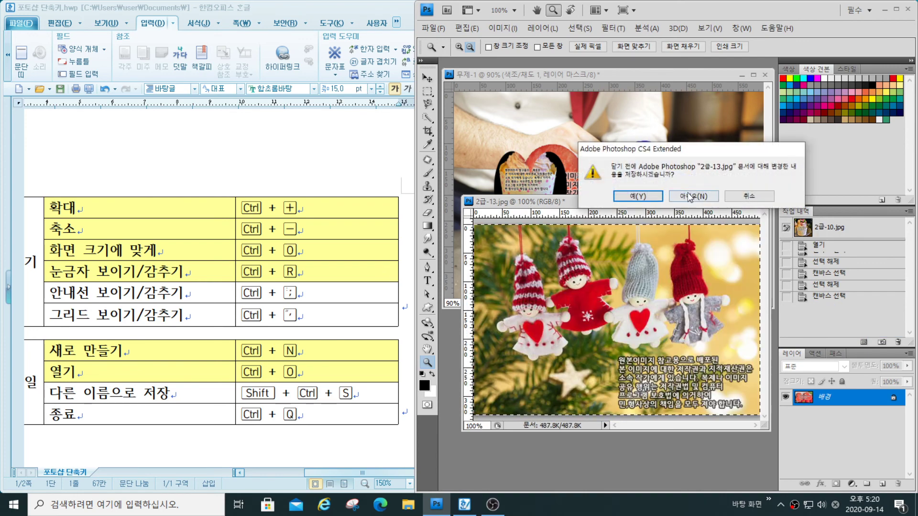
{"action": "left_click", "coordinate": [694, 196]}
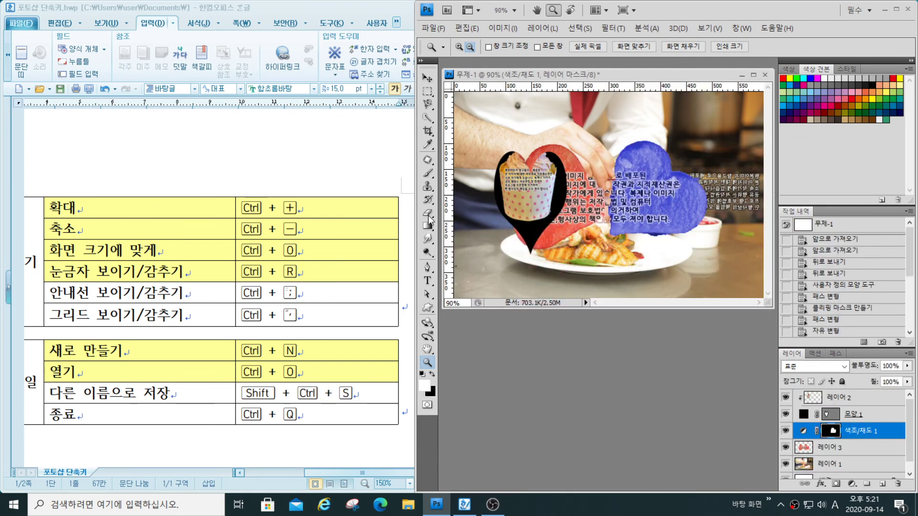
Open 2급-2.jpg and 2급-3.jpg together from the 소스파일 folder
{"action": "left_click", "coordinate": [433, 30]}
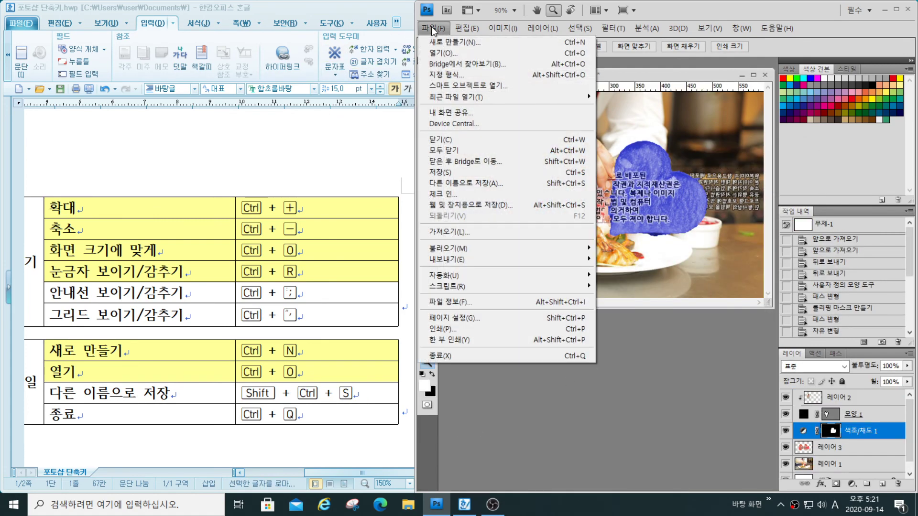
{"action": "left_click", "coordinate": [435, 54]}
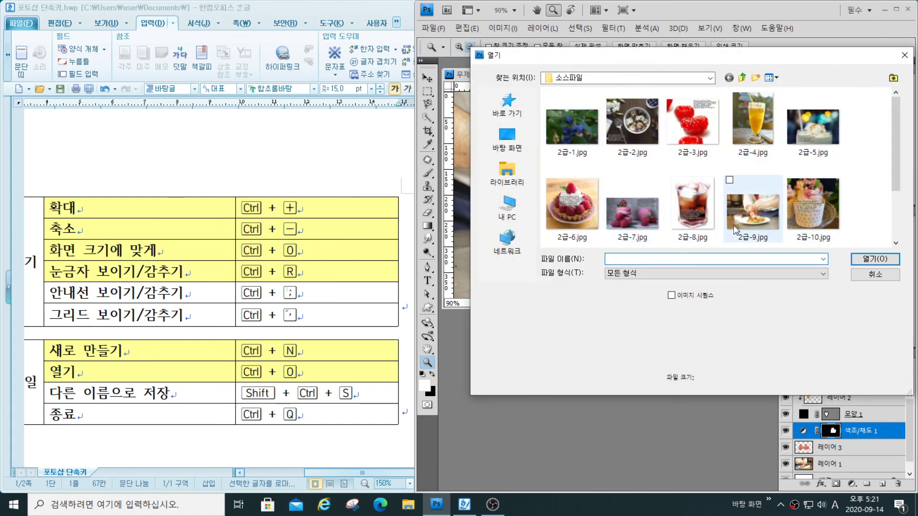
{"action": "left_click_drag", "start_coordinate": [630, 169], "coordinate": [717, 157]}
{"action": "left_click", "coordinate": [874, 259]}
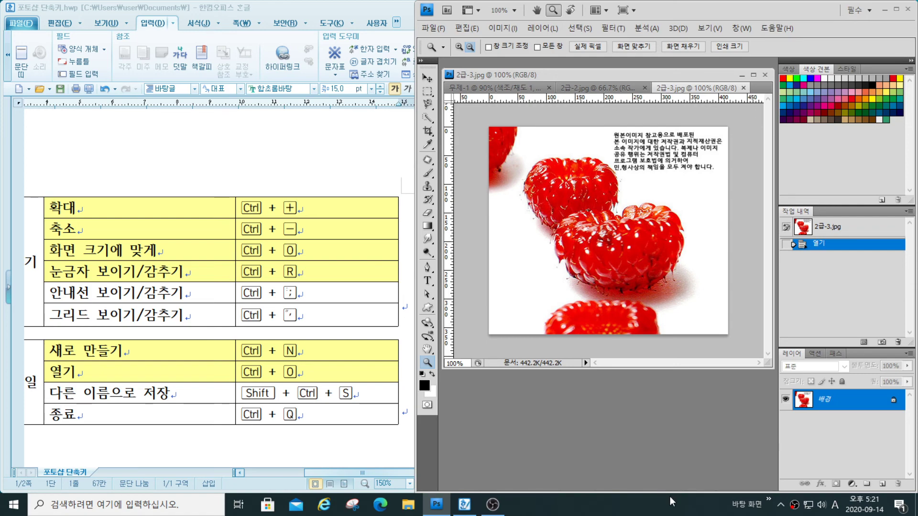
Open 2급-7.jpg from the 소스파일 folder
{"action": "key", "text": "ctrl+o"}
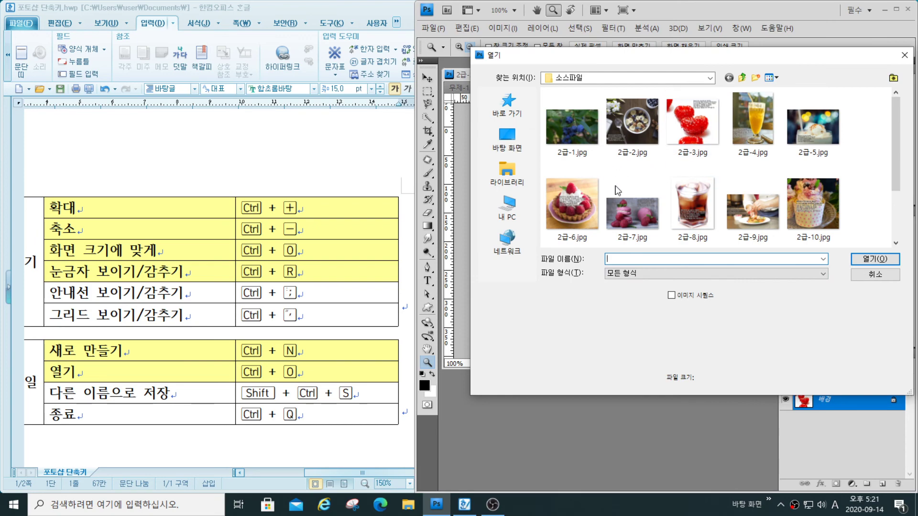
{"action": "left_click", "coordinate": [631, 213]}
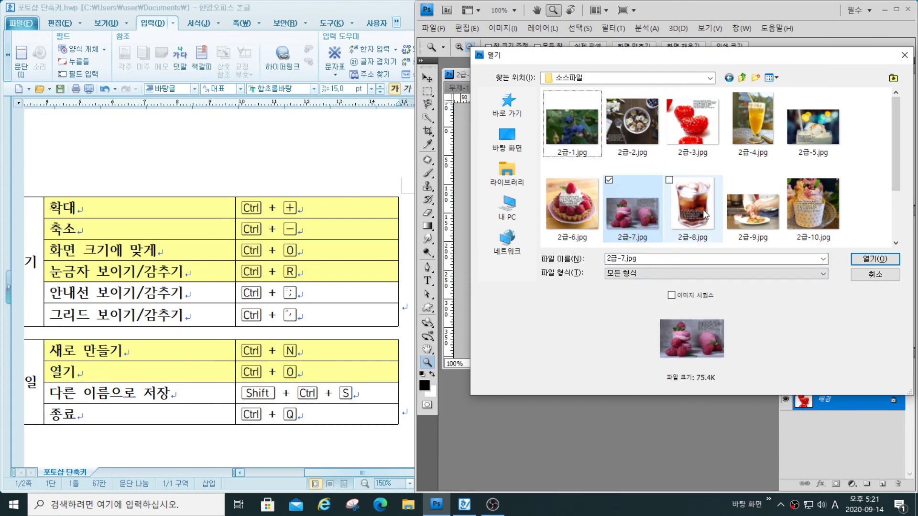
{"action": "left_click", "coordinate": [869, 259]}
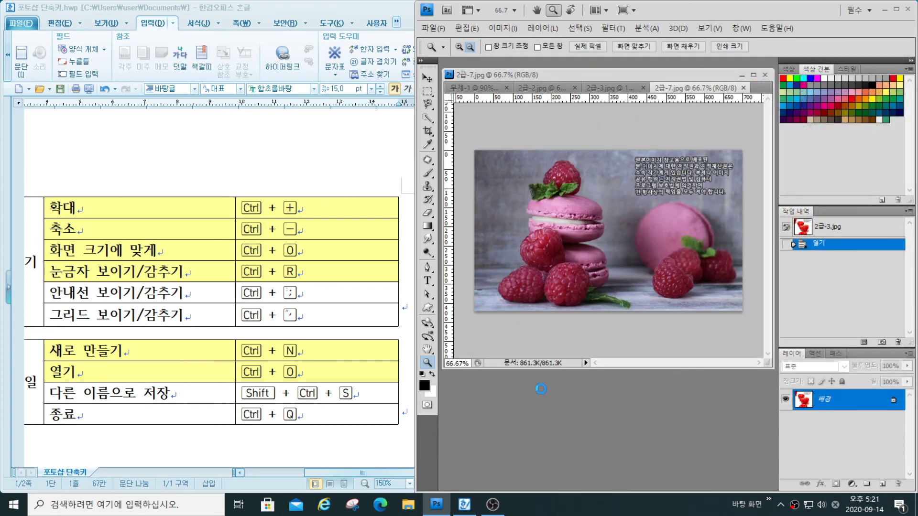
Switch to File Explorer, look through the contents of the D: drive, and close the window
{"action": "left_click", "coordinate": [406, 507]}
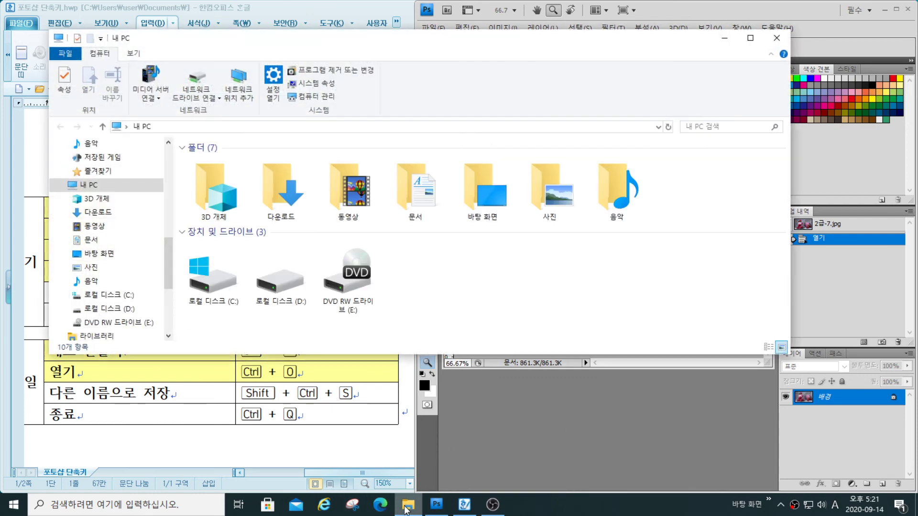
{"action": "left_click", "coordinate": [100, 311]}
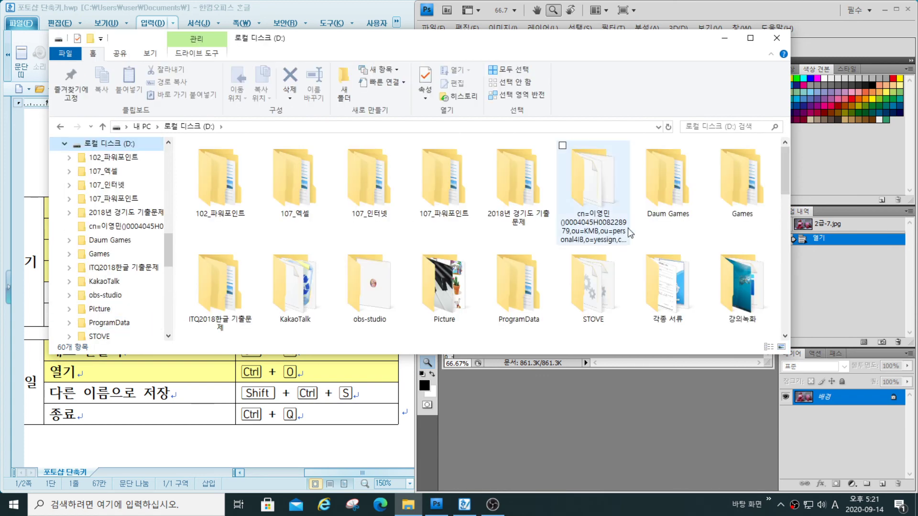
{"action": "left_click_drag", "start_coordinate": [787, 186], "coordinate": [797, 246]}
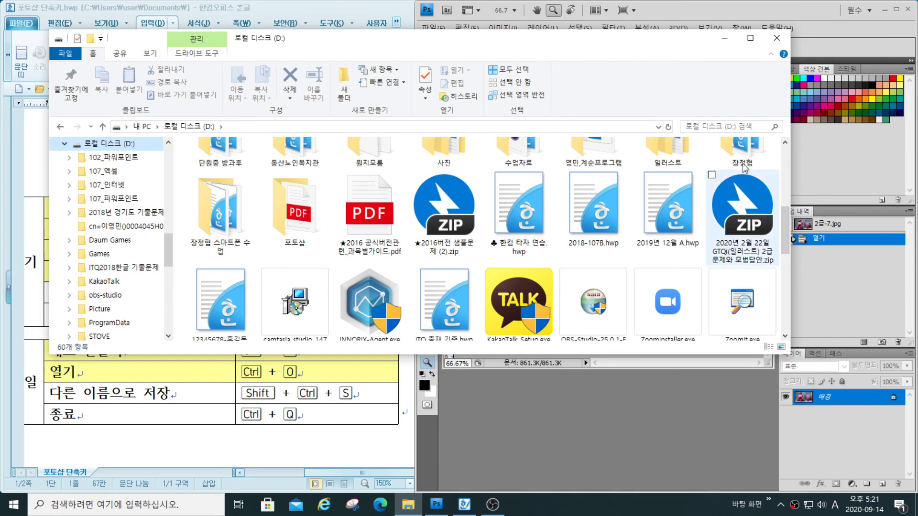
{"action": "left_click", "coordinate": [768, 41]}
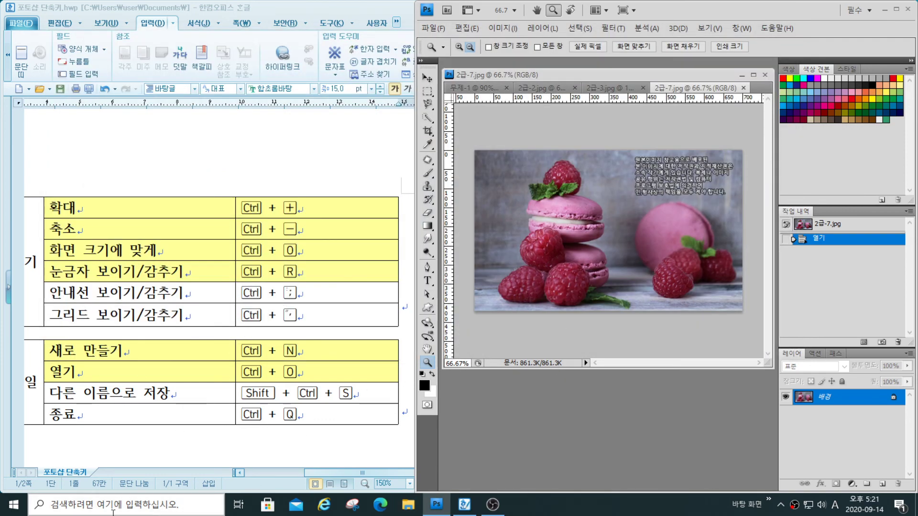
Review the shortcuts of Photoshop's file commands alongside the file section of the shortcut list
{"action": "left_click", "coordinate": [434, 30]}
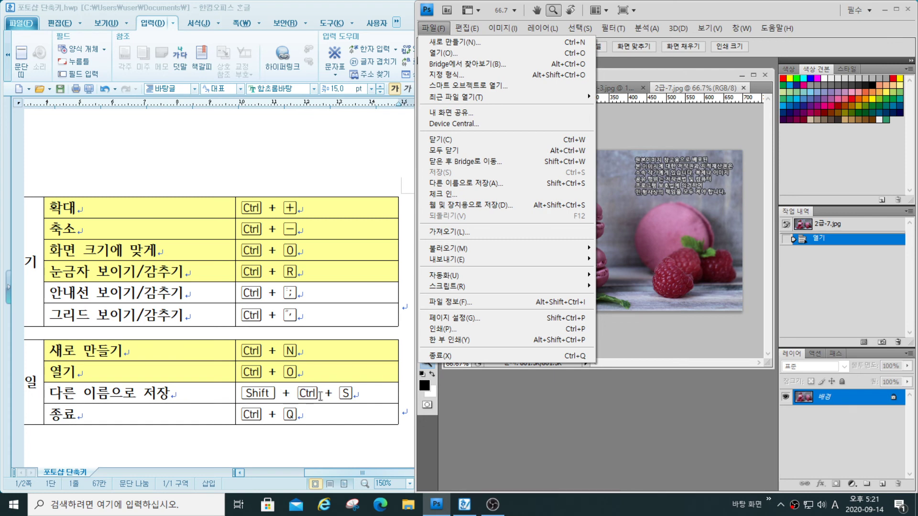
{"action": "left_click", "coordinate": [611, 421]}
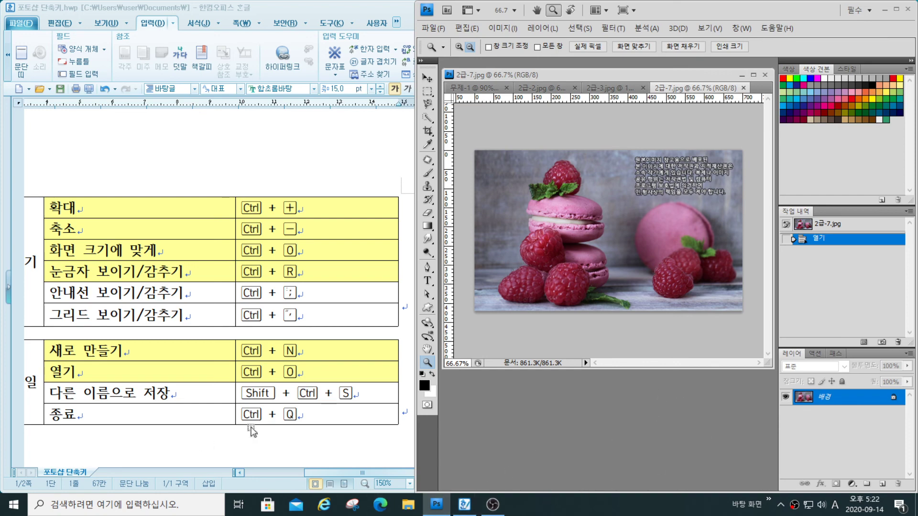
{"action": "scroll", "coordinate": [318, 301], "scroll_direction": "down", "scroll_amount": 3}
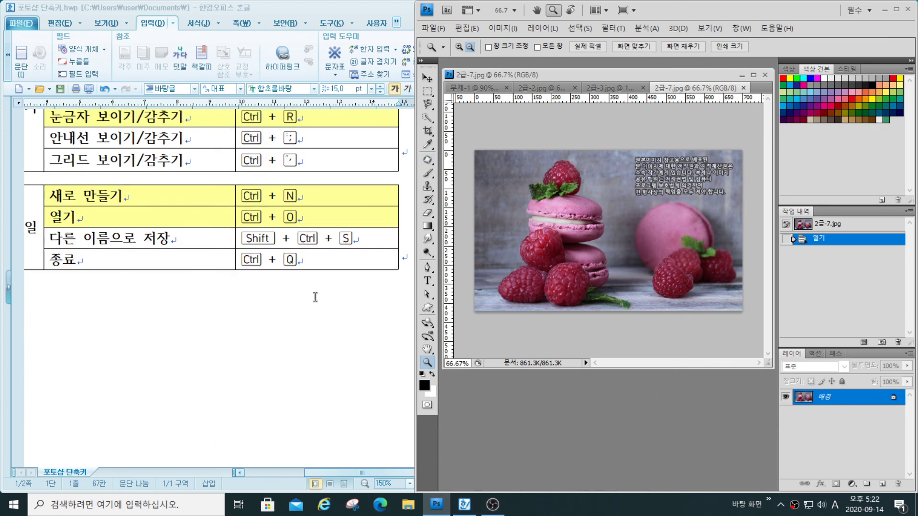
{"action": "scroll", "coordinate": [315, 298], "scroll_direction": "up", "scroll_amount": 2}
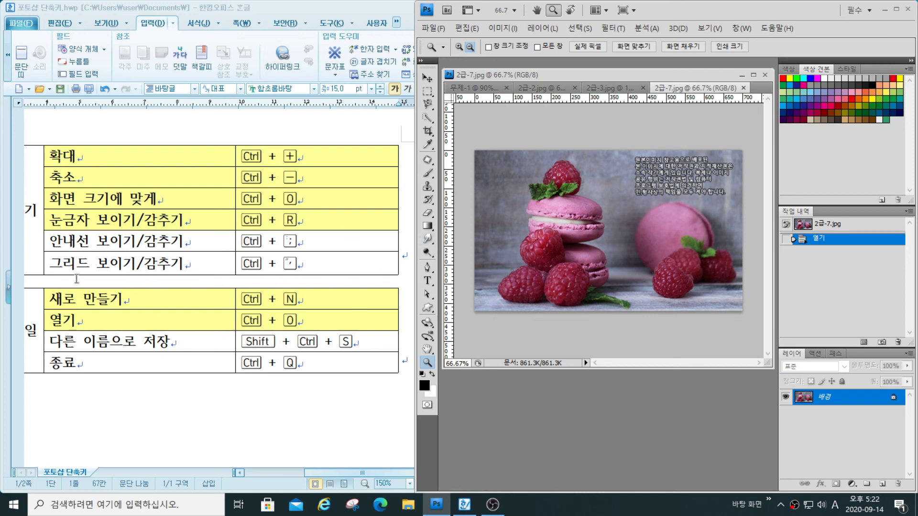
Switch to the Hangul shortcut document and shade both cells of the 그리드 보이기/감추기 row yellow
{"action": "left_click_drag", "start_coordinate": [57, 268], "coordinate": [311, 260]}
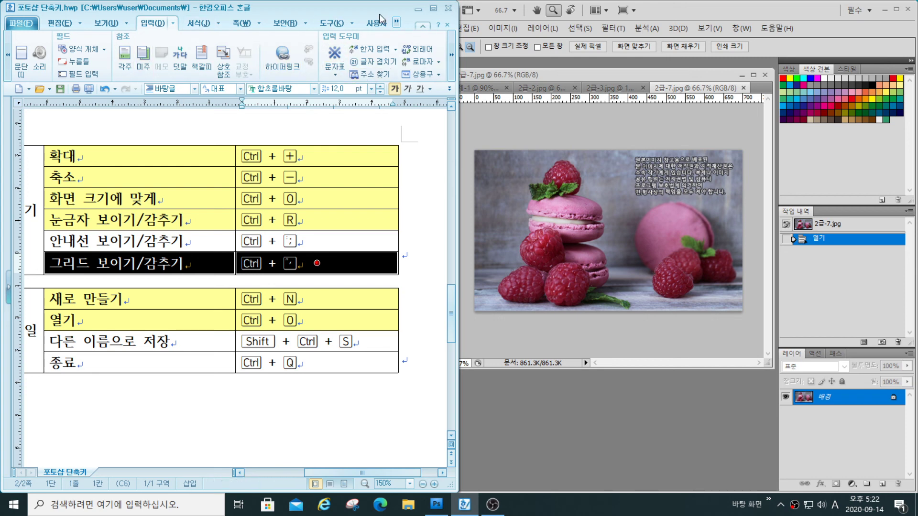
{"action": "left_click", "coordinate": [396, 22]}
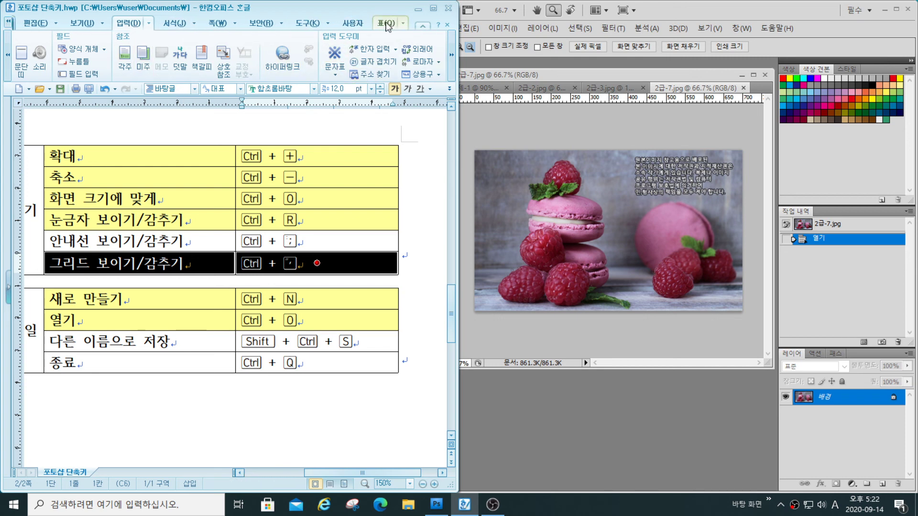
{"action": "left_click", "coordinate": [393, 23]}
{"action": "left_click", "coordinate": [313, 61]}
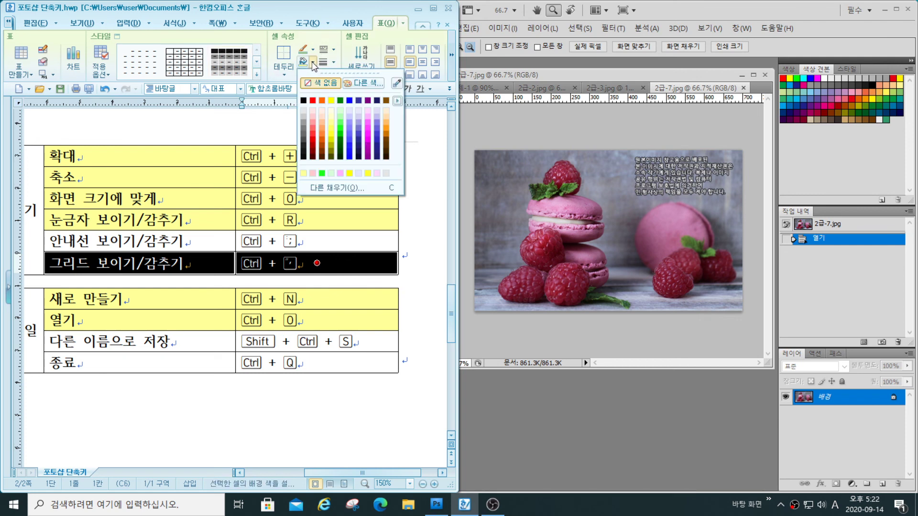
{"action": "left_click", "coordinate": [333, 123]}
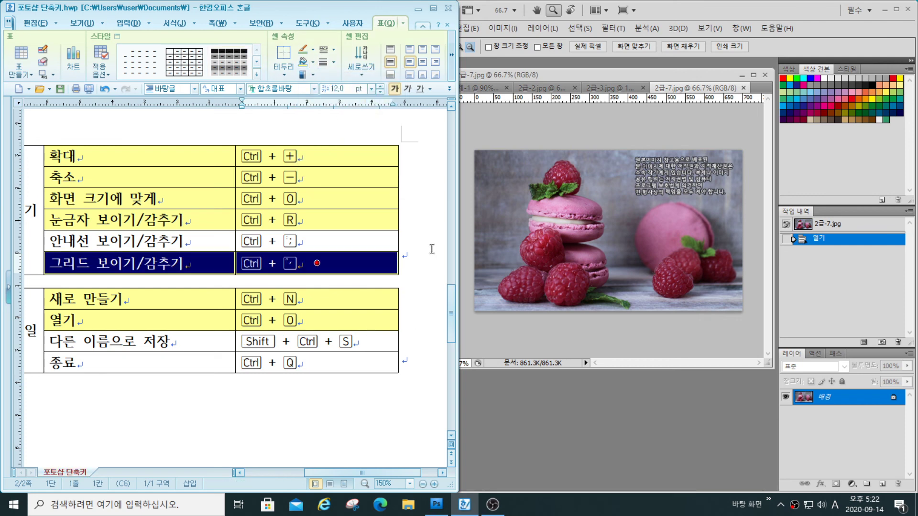
{"action": "left_click", "coordinate": [430, 221]}
Compare the layer and image sections of the shortcut list with the shortcuts of Photoshop's image commands
{"action": "scroll", "coordinate": [395, 225], "scroll_direction": "up", "scroll_amount": 3}
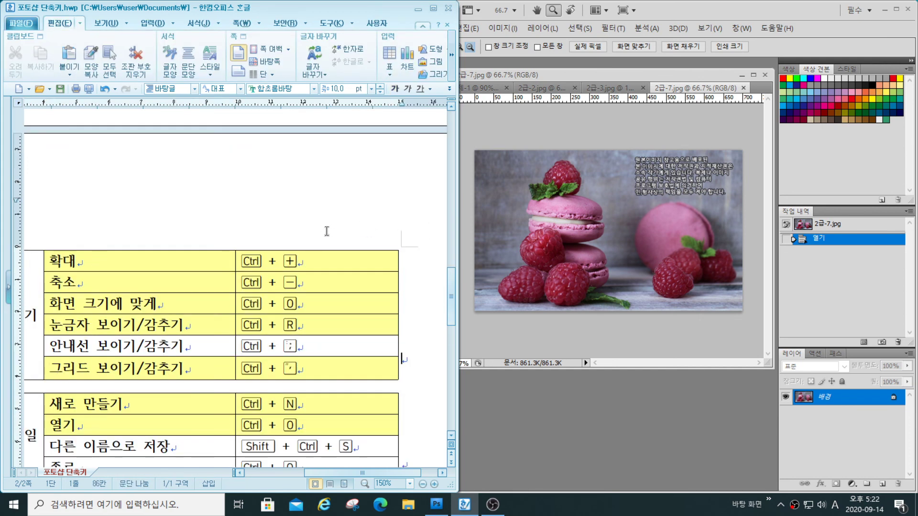
{"action": "scroll", "coordinate": [339, 254], "scroll_direction": "up", "scroll_amount": 10}
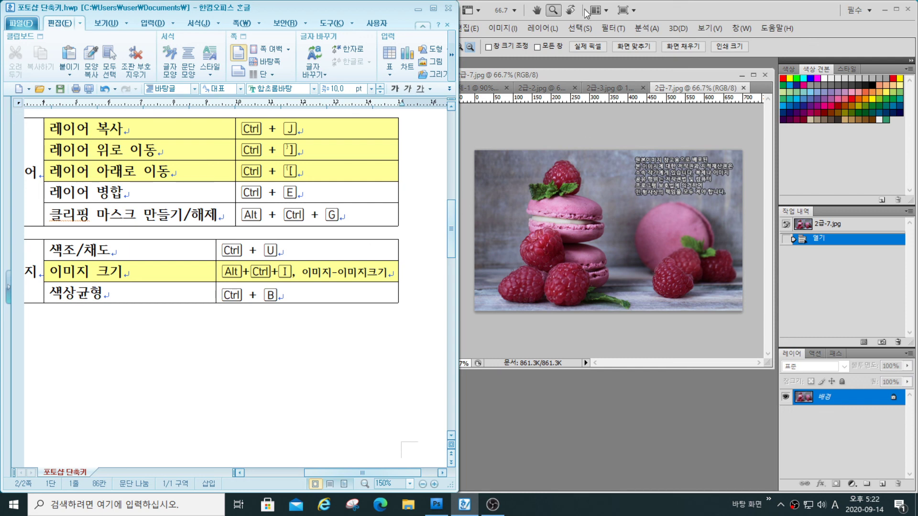
{"action": "left_click", "coordinate": [513, 34]}
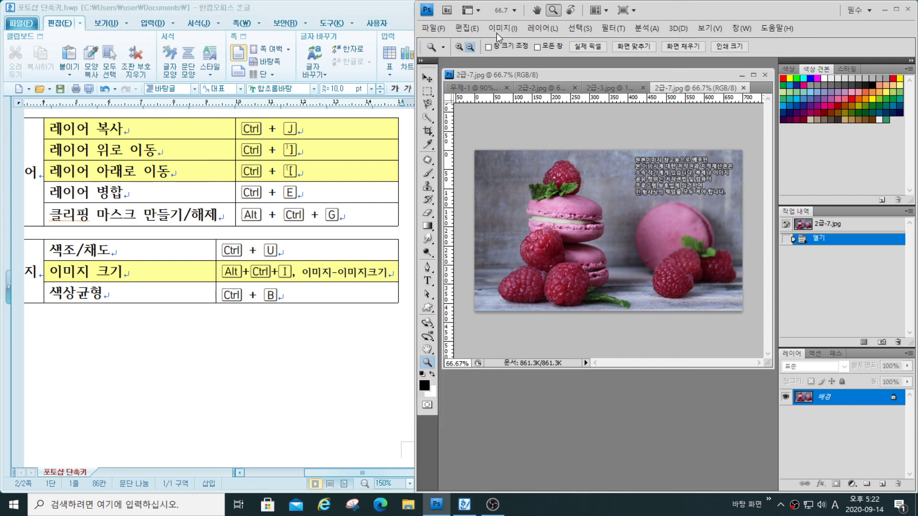
{"action": "left_click", "coordinate": [512, 34]}
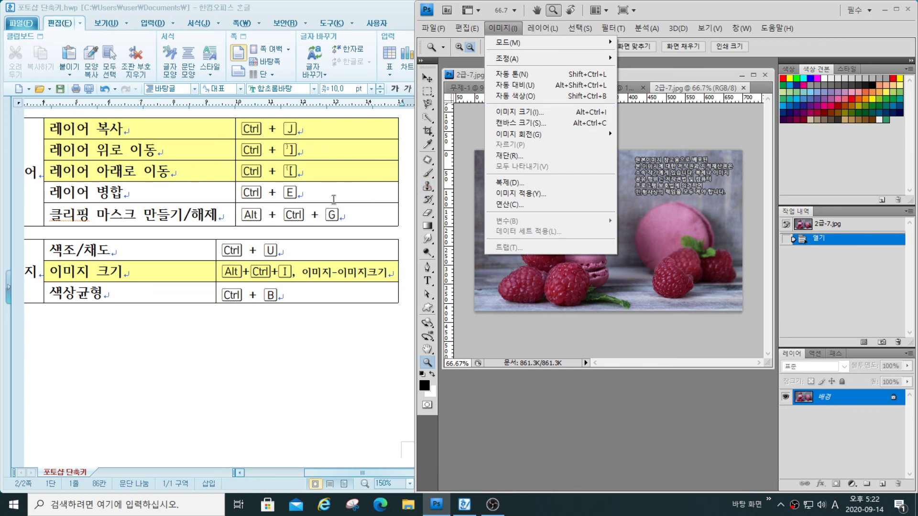
{"action": "scroll", "coordinate": [333, 199], "scroll_direction": "up", "scroll_amount": 3}
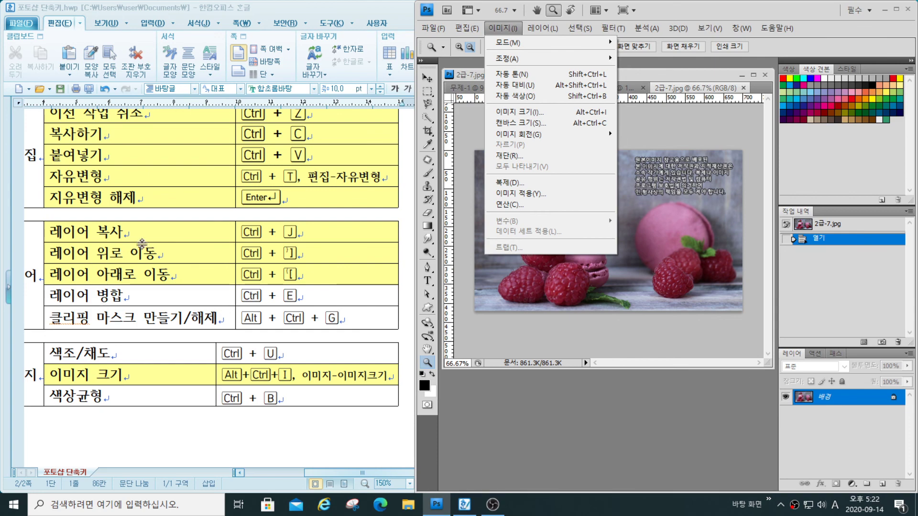
{"action": "left_click", "coordinate": [731, 291]}
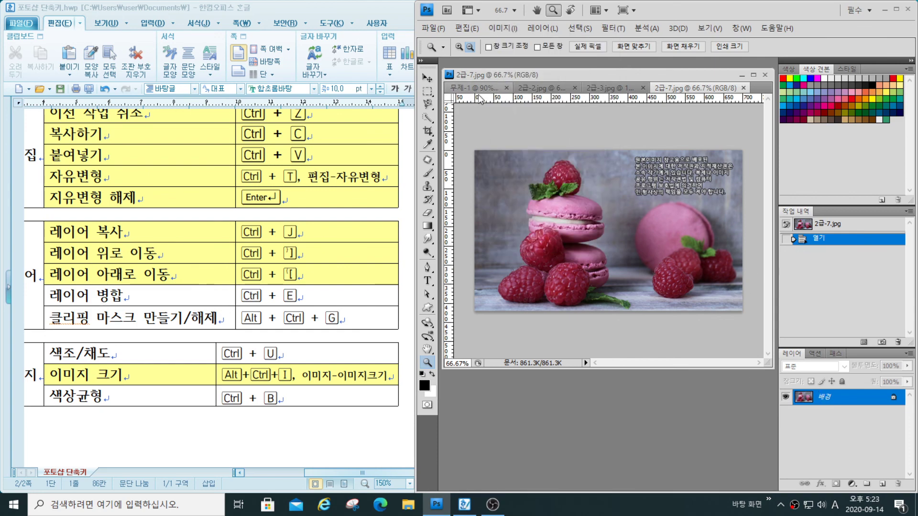
Float the 무제-1 document in its own window and send 레이어 2 backward to just below 레이어 3
{"action": "left_click_drag", "start_coordinate": [480, 95], "coordinate": [486, 123]}
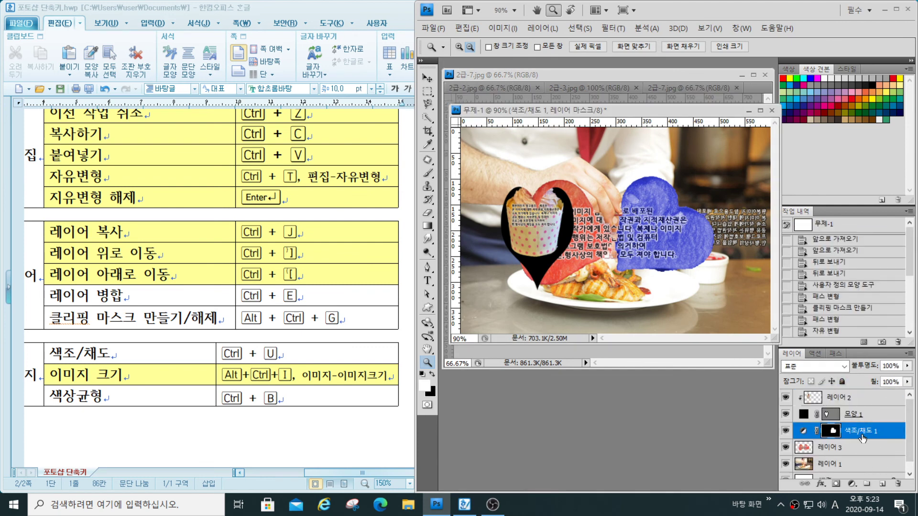
{"action": "left_click", "coordinate": [855, 399]}
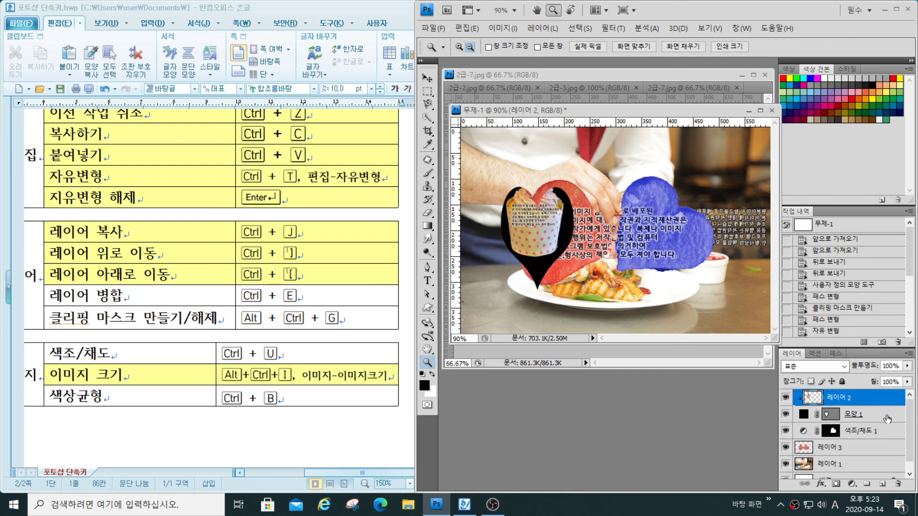
{"action": "key", "text": "ctrl+bracketleft"}
{"action": "key", "text": "ctrl+bracketleft"}
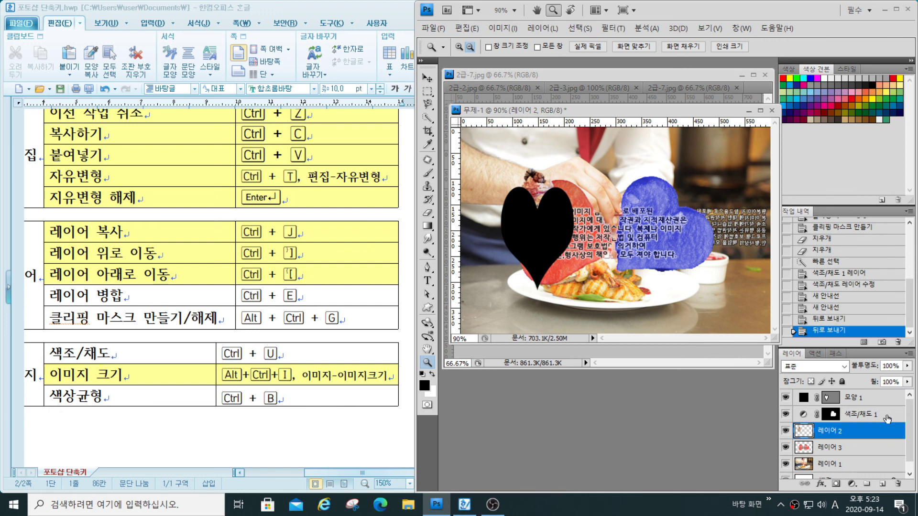
{"action": "key", "text": "ctrl+bracketleft"}
{"action": "key", "text": "ctrl+bracketleft"}
Bring 레이어 2 forward to the top of the layer stack, above 모양 1
{"action": "key", "text": "ctrl+bracketright"}
{"action": "key", "text": "ctrl+bracketright"}
{"action": "key", "text": "ctrl+bracketright"}
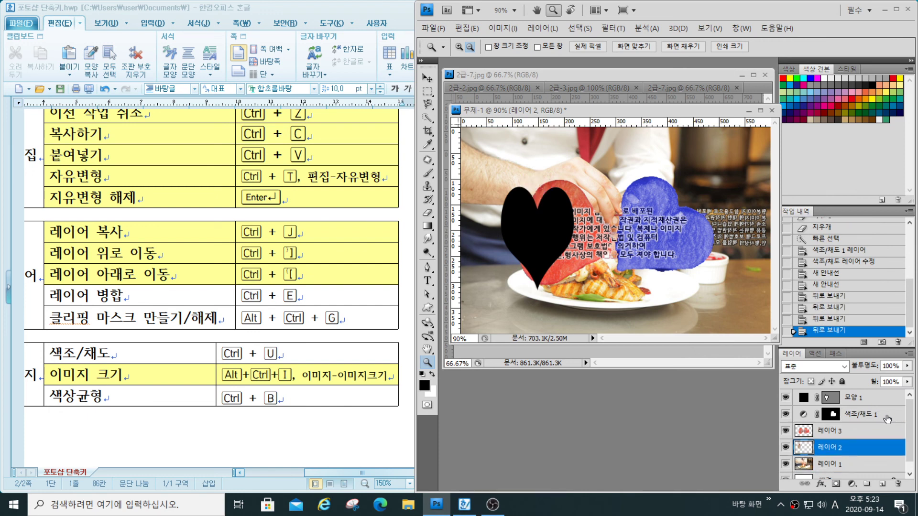
{"action": "key", "text": "ctrl+bracketright"}
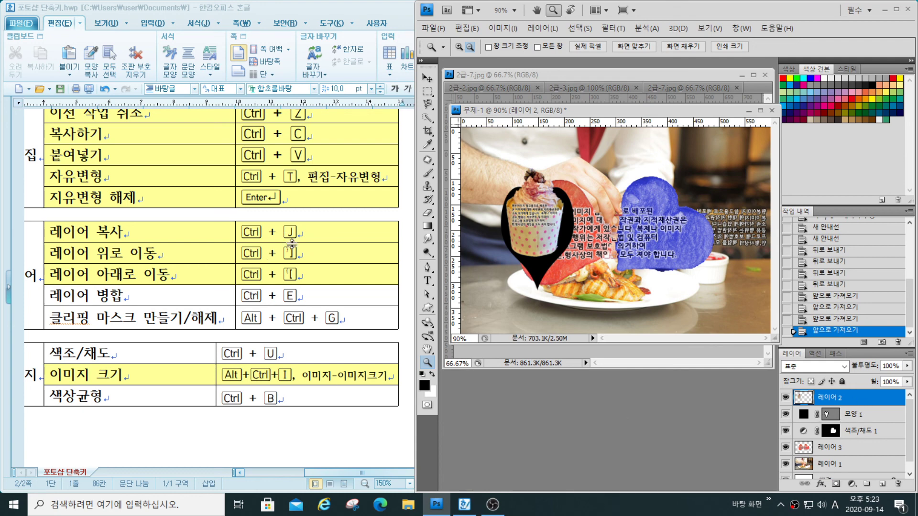
{"action": "scroll", "coordinate": [325, 257], "scroll_direction": "up", "scroll_amount": 2}
{"action": "scroll", "coordinate": [308, 325], "scroll_direction": "up", "scroll_amount": 2}
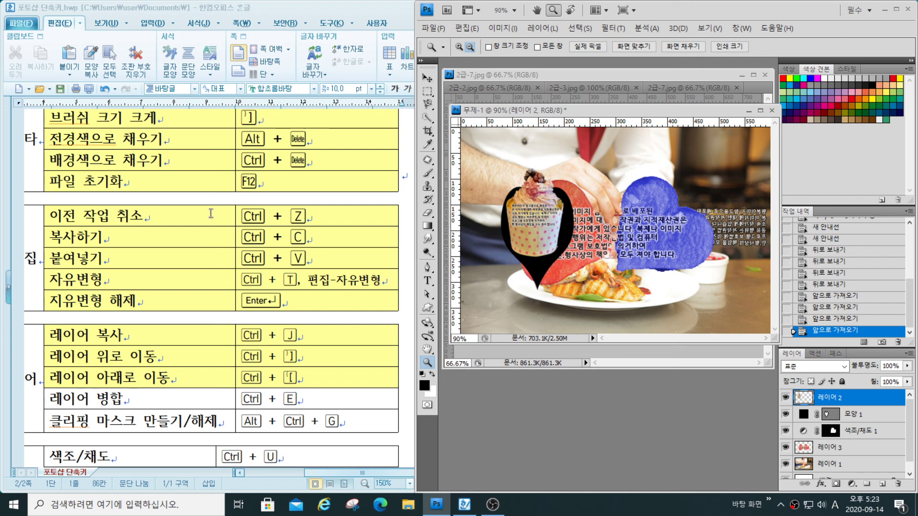
{"action": "scroll", "coordinate": [407, 210], "scroll_direction": "up", "scroll_amount": 5}
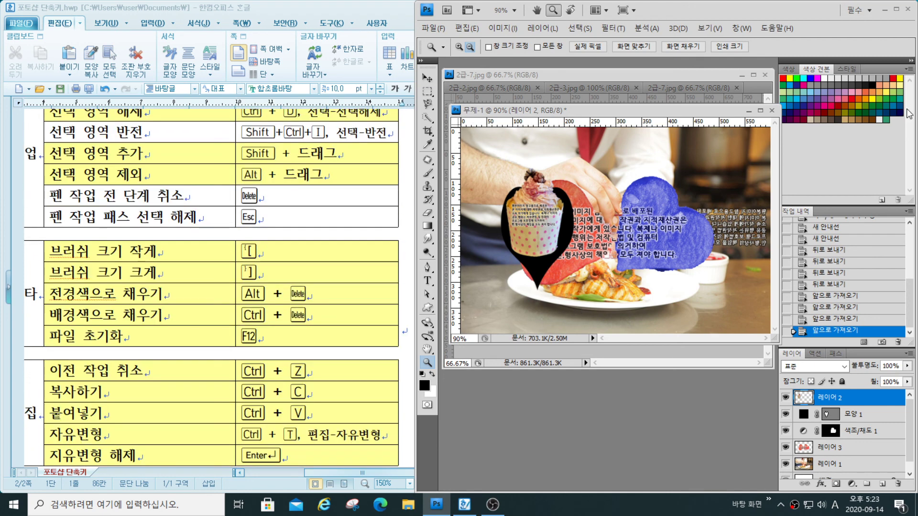